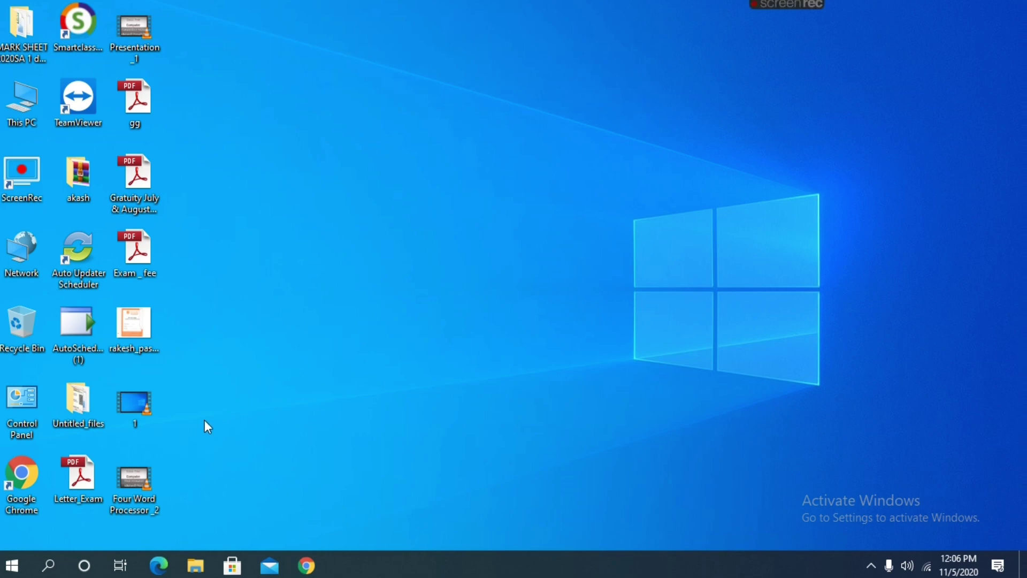
Step: Start Microsoft Office PowerPoint 2007 from the Microsoft Office folder in the Start menu
{"action": "left_click", "coordinate": [17, 570]}
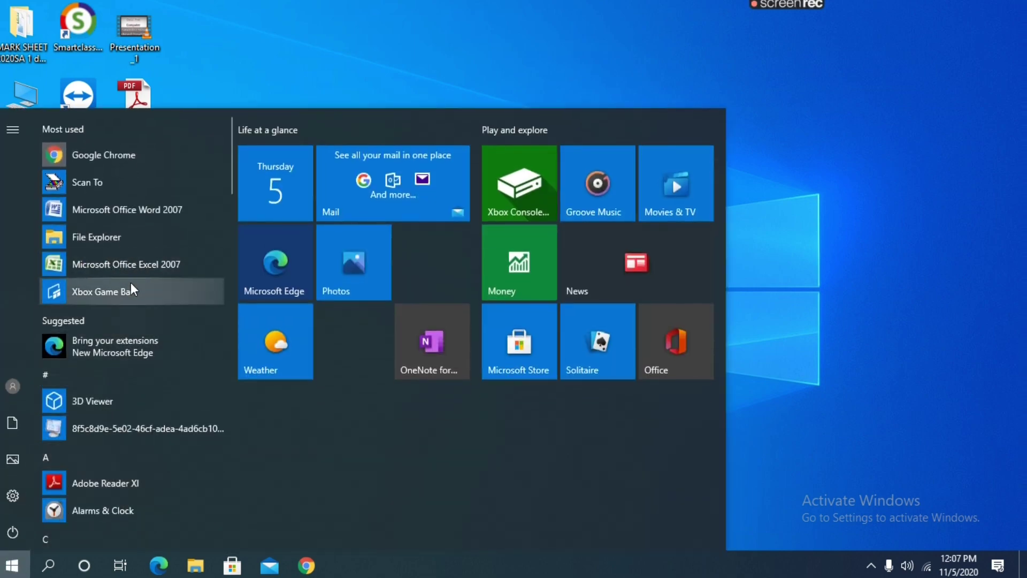
{"action": "scroll", "coordinate": [133, 289], "scroll_direction": "down", "scroll_amount": 2}
{"action": "scroll", "coordinate": [135, 294], "scroll_direction": "down", "scroll_amount": 4}
{"action": "scroll", "coordinate": [136, 308], "scroll_direction": "down", "scroll_amount": 2}
{"action": "scroll", "coordinate": [136, 312], "scroll_direction": "down", "scroll_amount": 3}
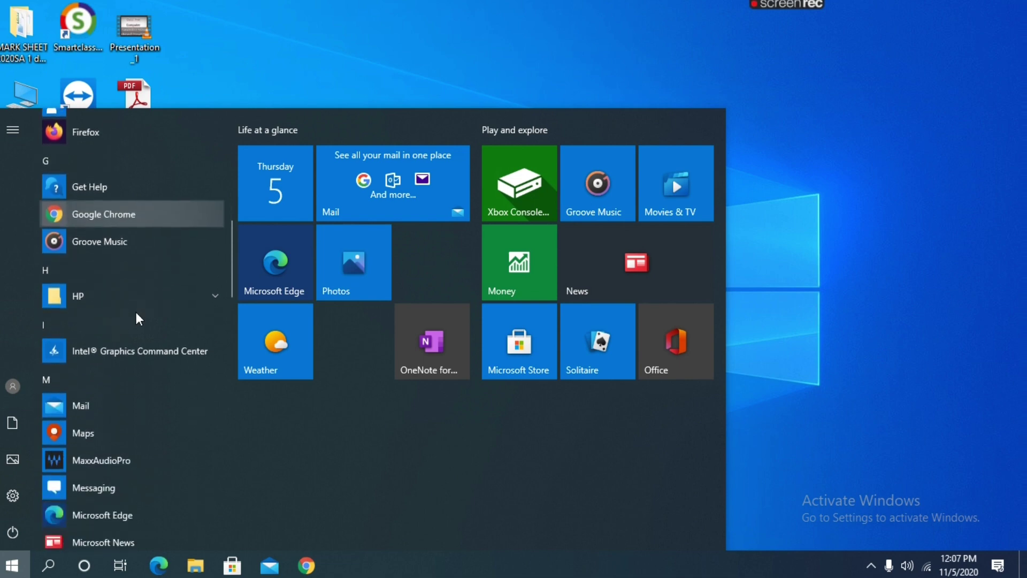
{"action": "scroll", "coordinate": [136, 313], "scroll_direction": "down", "scroll_amount": 4}
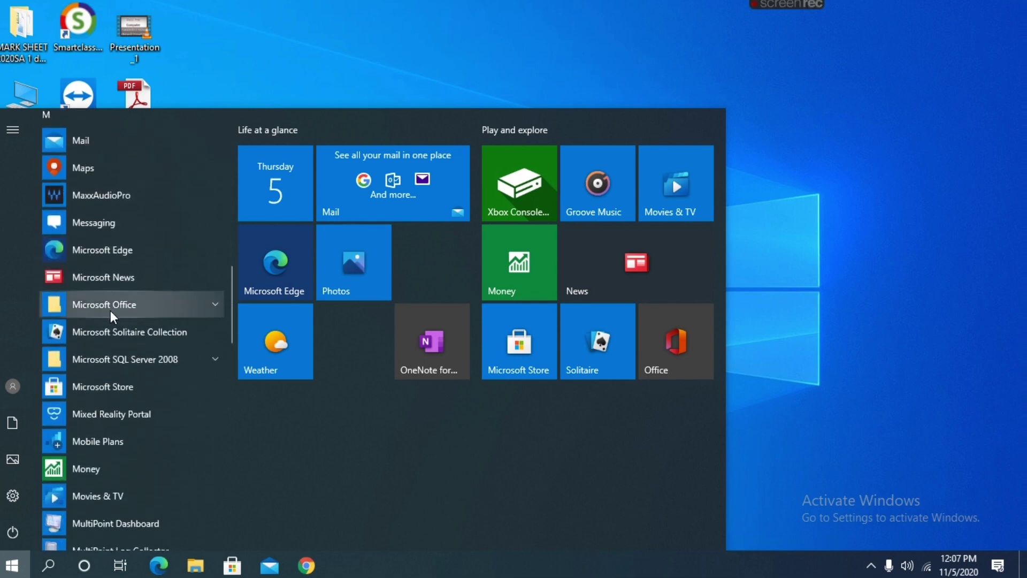
{"action": "left_click", "coordinate": [150, 306]}
{"action": "scroll", "coordinate": [156, 316], "scroll_direction": "down", "scroll_amount": 2}
{"action": "scroll", "coordinate": [159, 348], "scroll_direction": "down", "scroll_amount": 3}
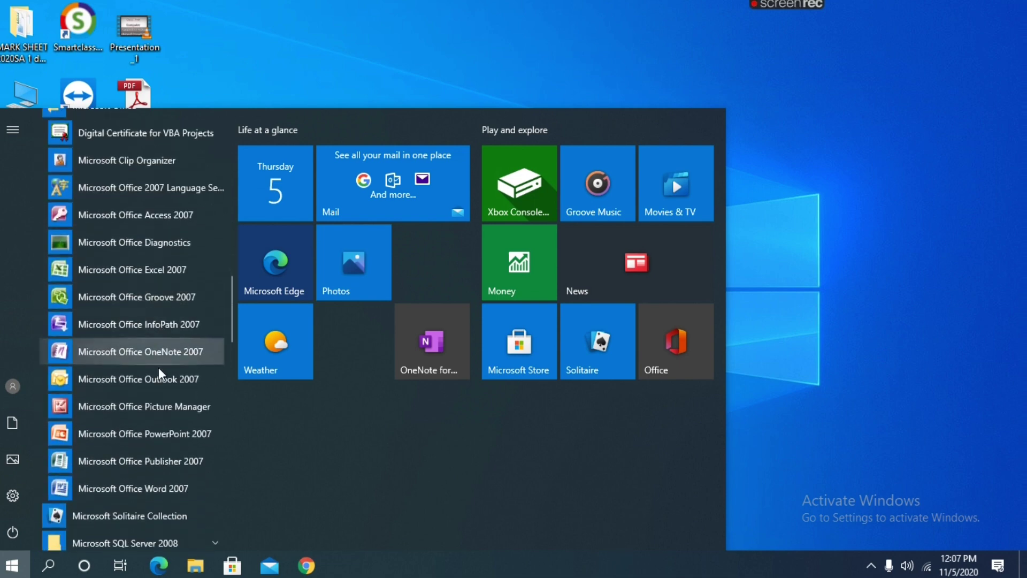
{"action": "scroll", "coordinate": [170, 432], "scroll_direction": "down", "scroll_amount": 1}
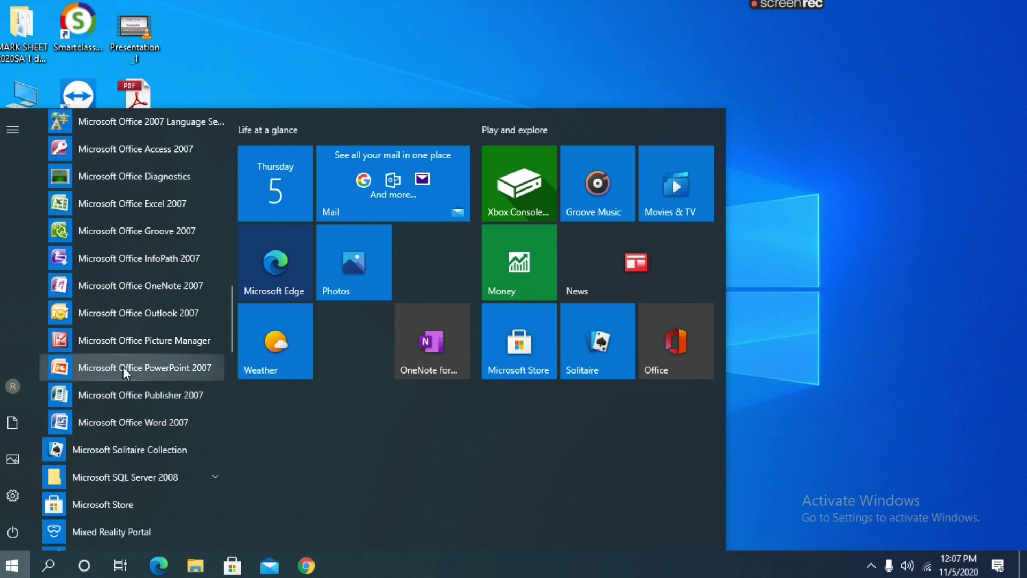
{"action": "left_click", "coordinate": [157, 369]}
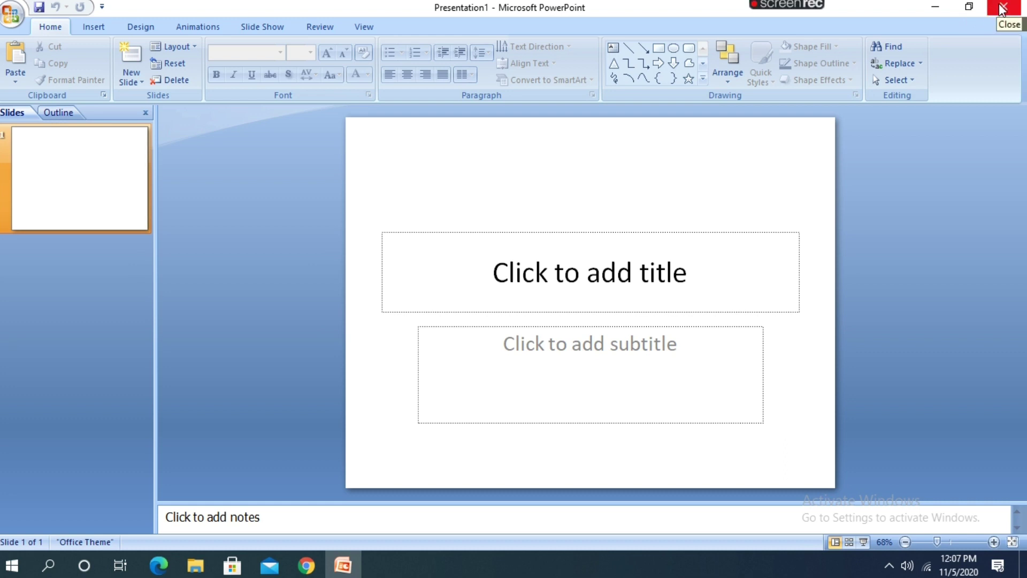
Step: Close the PowerPoint window with its blank Presentation1
{"action": "left_click", "coordinate": [1002, 9]}
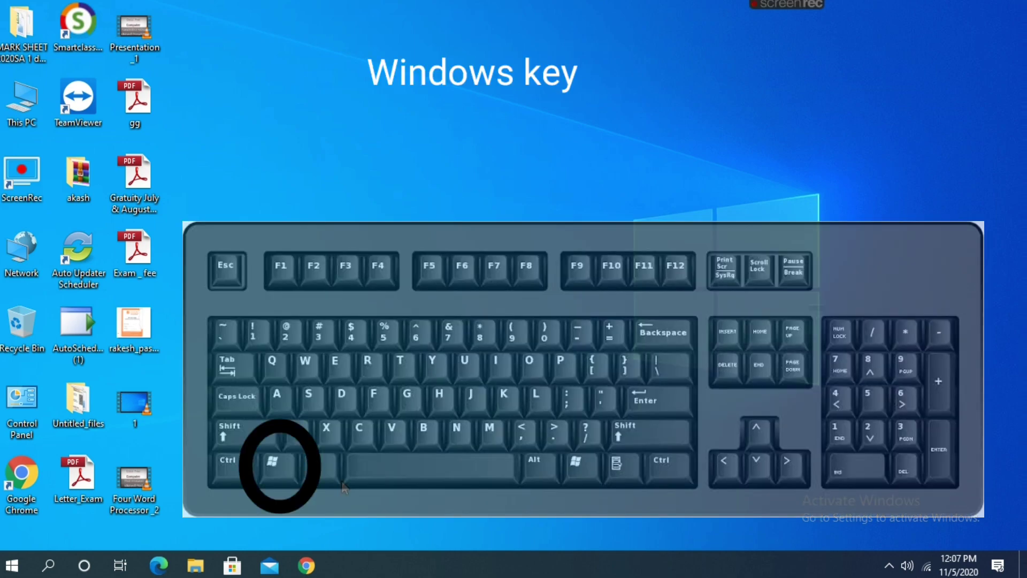
{"action": "key", "text": "super"}
{"action": "key", "text": "super"}
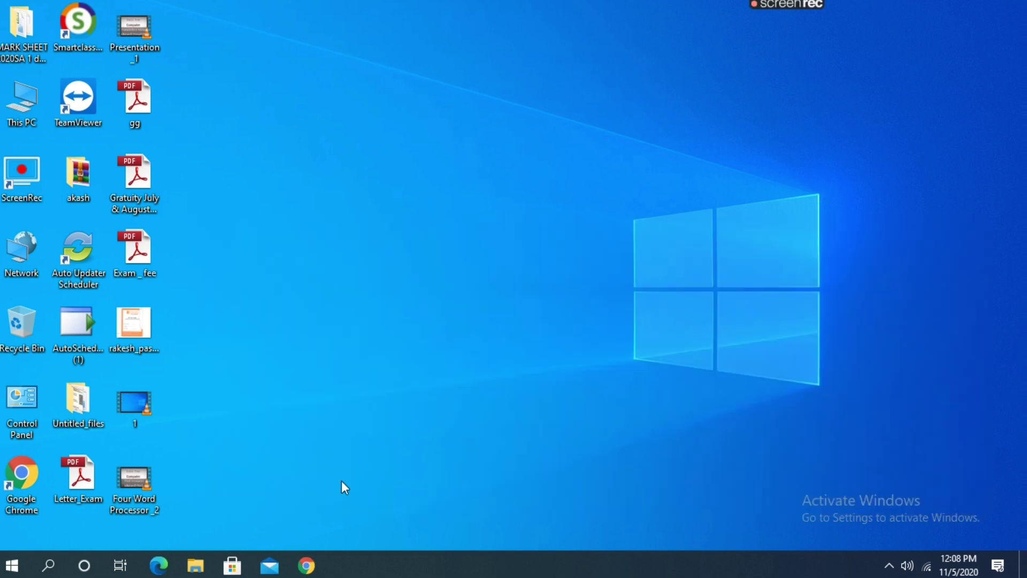
Step: Launch PowerPoint with the powerpnt command in the Run dialog, then close it again
{"action": "key", "text": "super+r"}
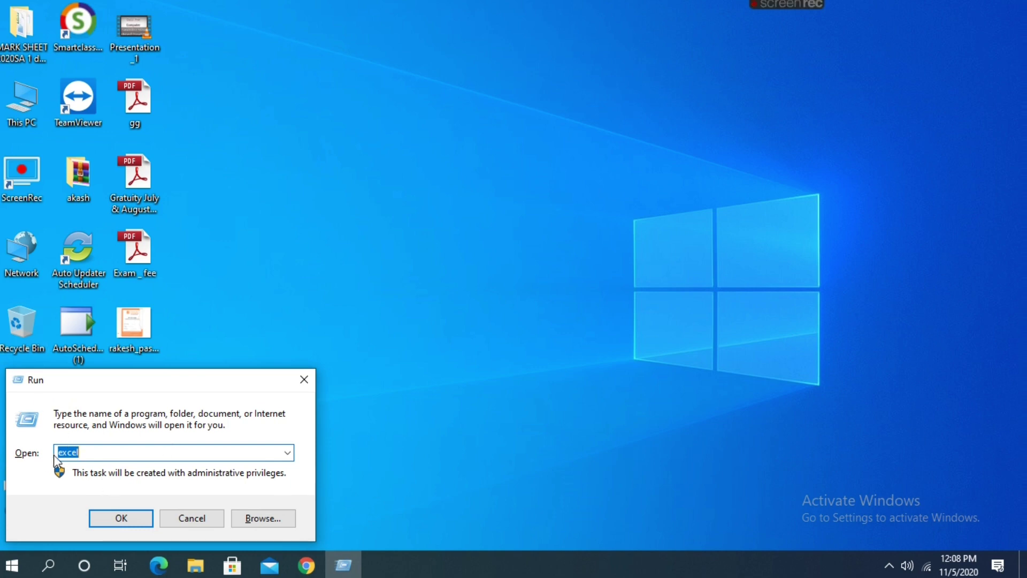
{"action": "key", "text": "BackSpace"}
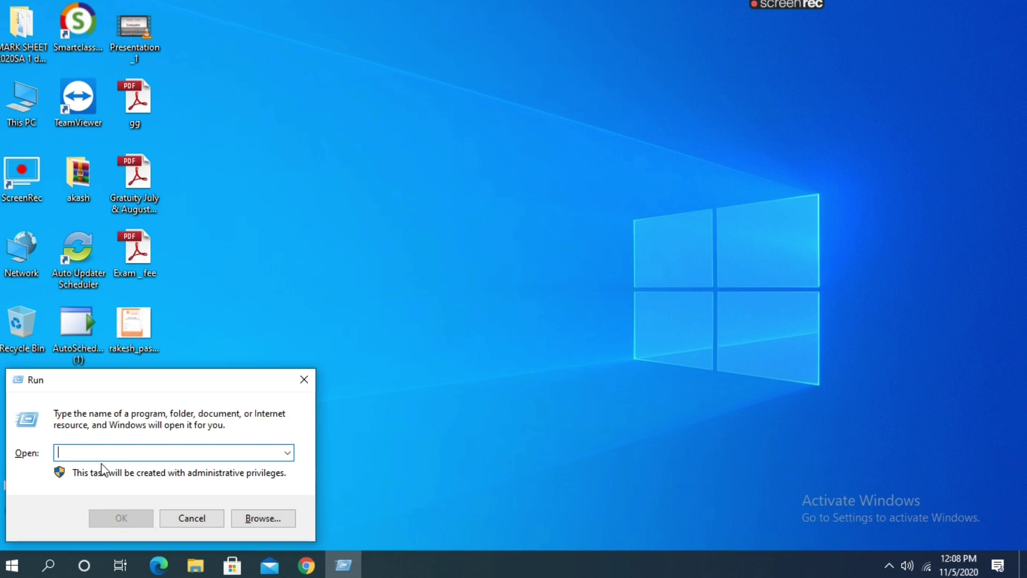
{"action": "type", "text": "p"}
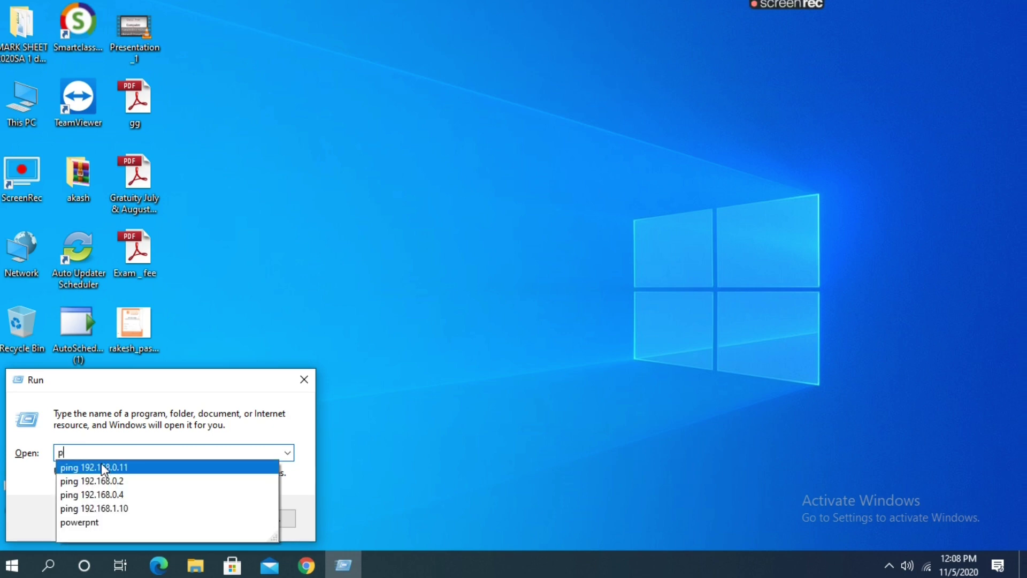
{"action": "type", "text": "ower"}
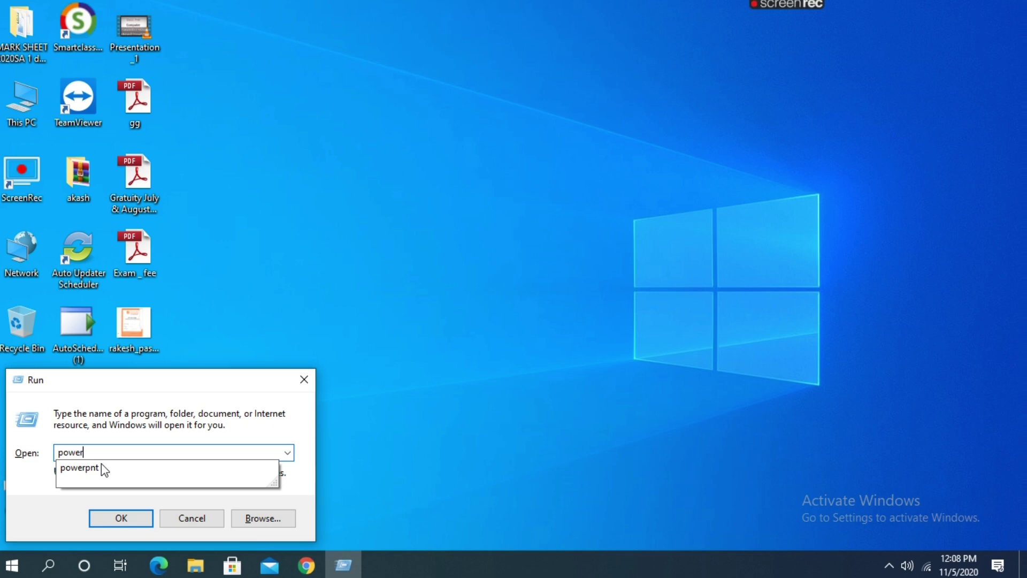
{"action": "type", "text": "pnt"}
{"action": "left_click", "coordinate": [101, 468]}
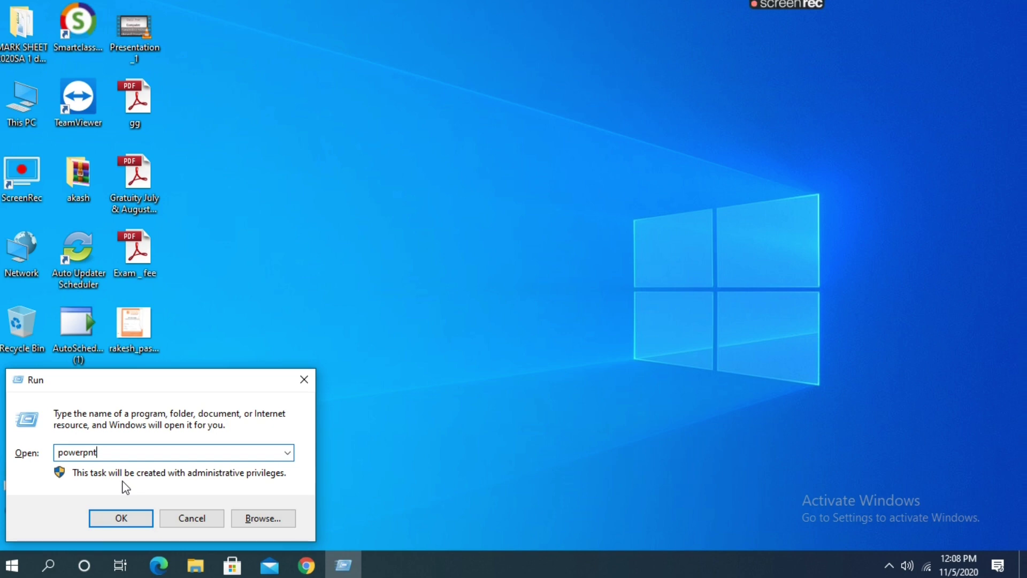
{"action": "key", "text": "Return"}
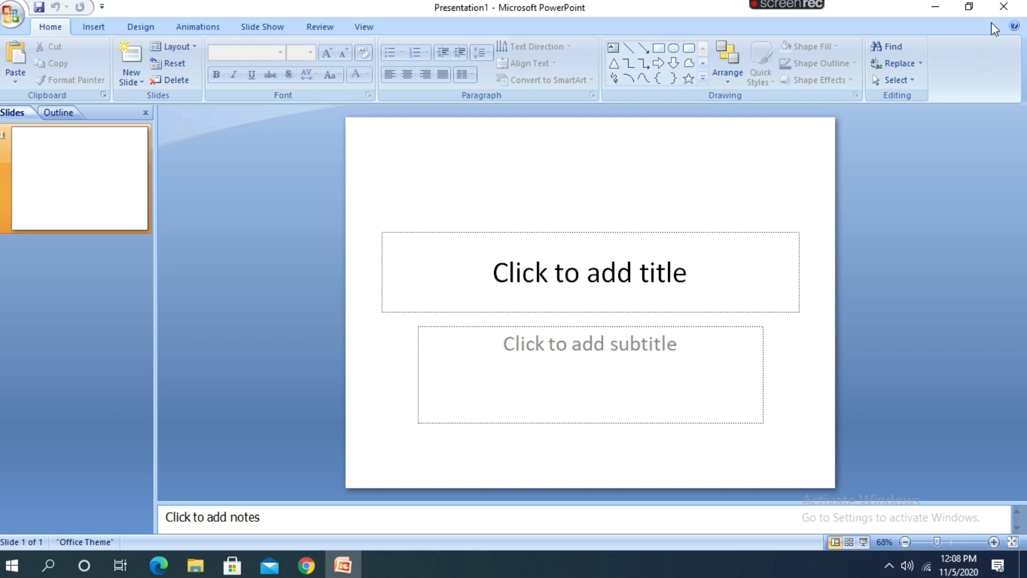
{"action": "left_click", "coordinate": [1003, 8]}
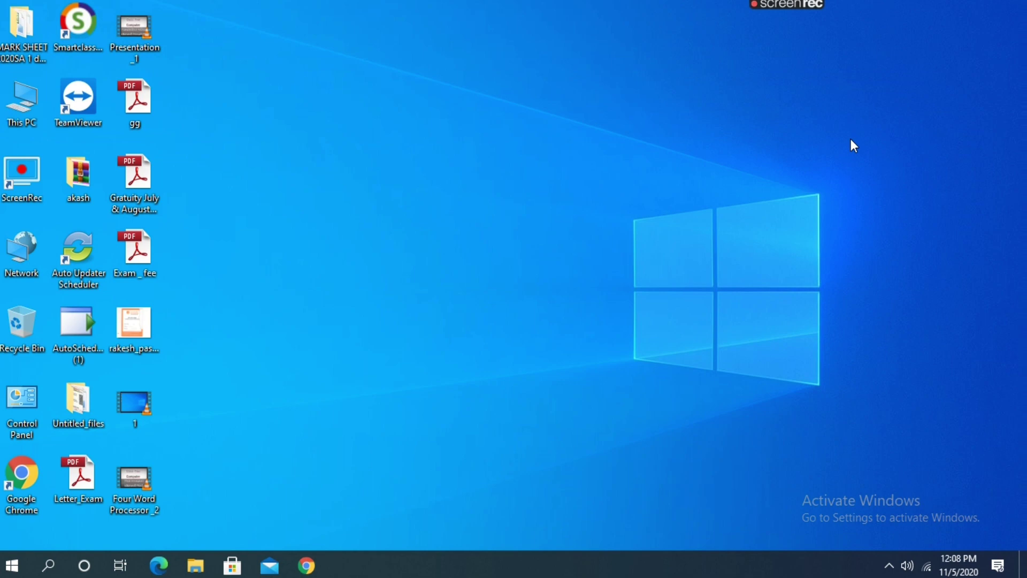
Step: Run powerpnt from the Run dialog to reopen PowerPoint with a blank Presentation1
{"action": "key", "text": "super+r"}
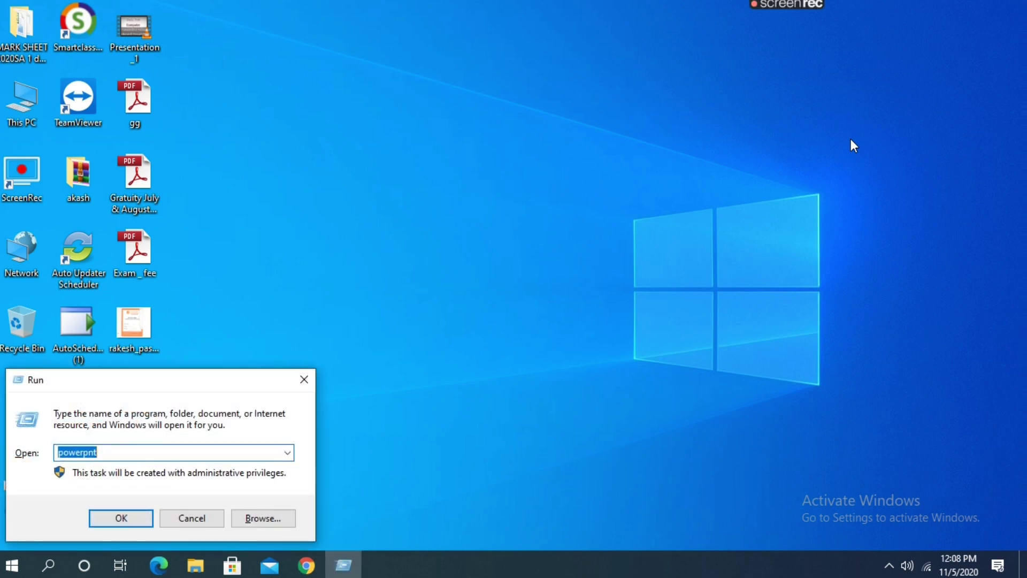
{"action": "key", "text": "BackSpace"}
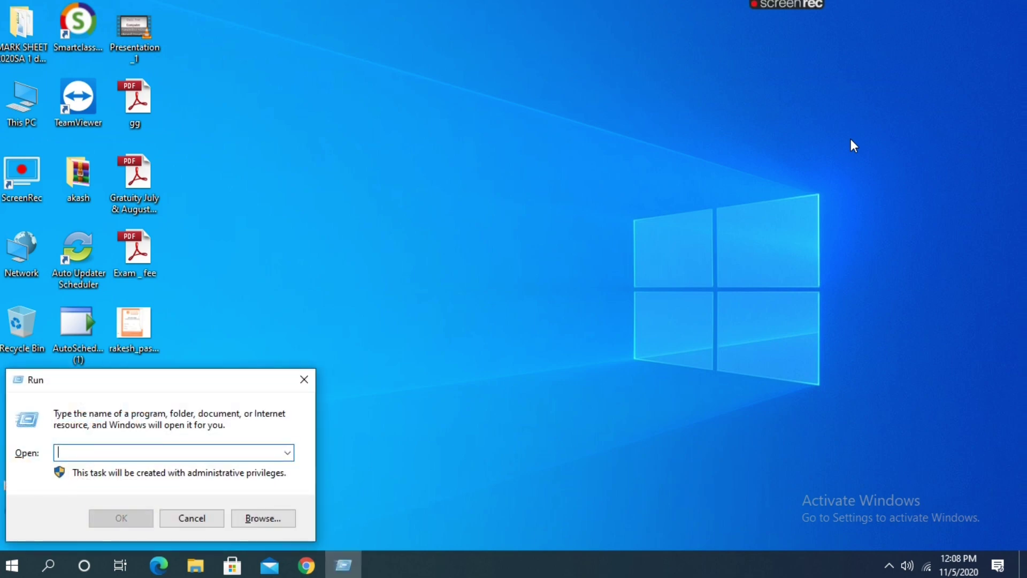
{"action": "type", "text": "powe"}
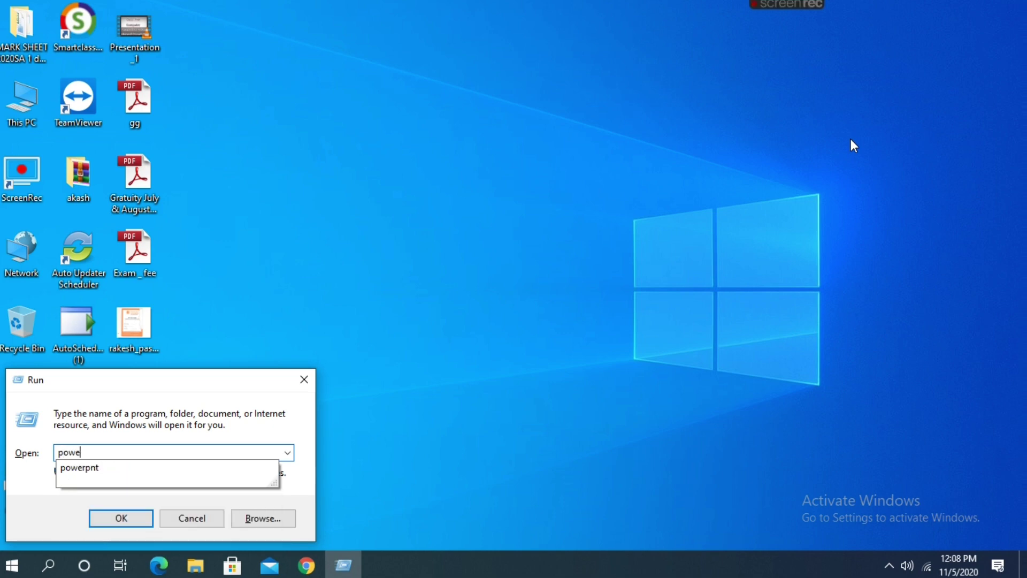
{"action": "type", "text": "rpnt"}
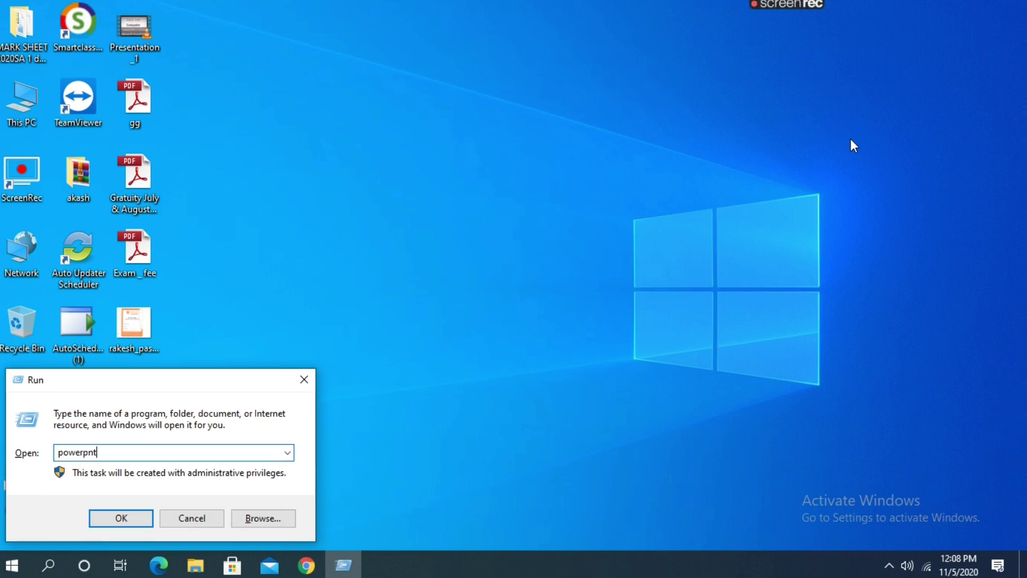
{"action": "key", "text": "Return"}
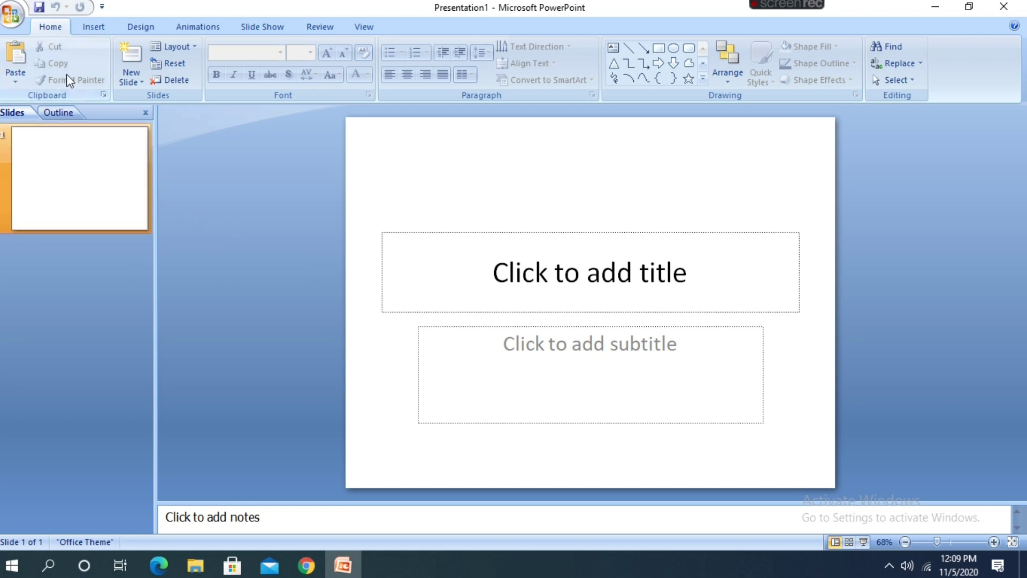
Step: Show the Office Button menu with its recent documents, first and HospitalMGT1
{"action": "left_click", "coordinate": [13, 20]}
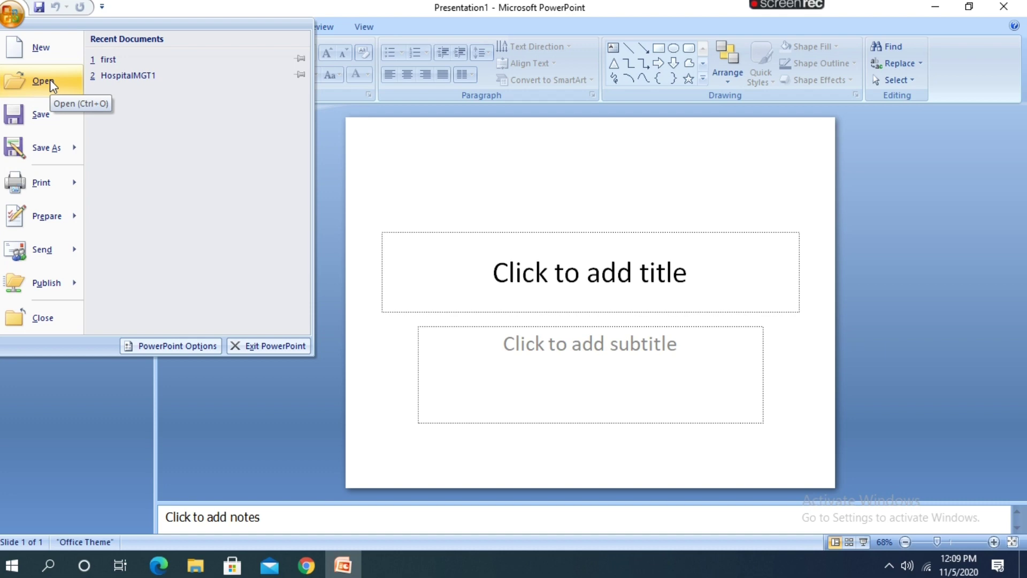
{"action": "left_click", "coordinate": [56, 85]}
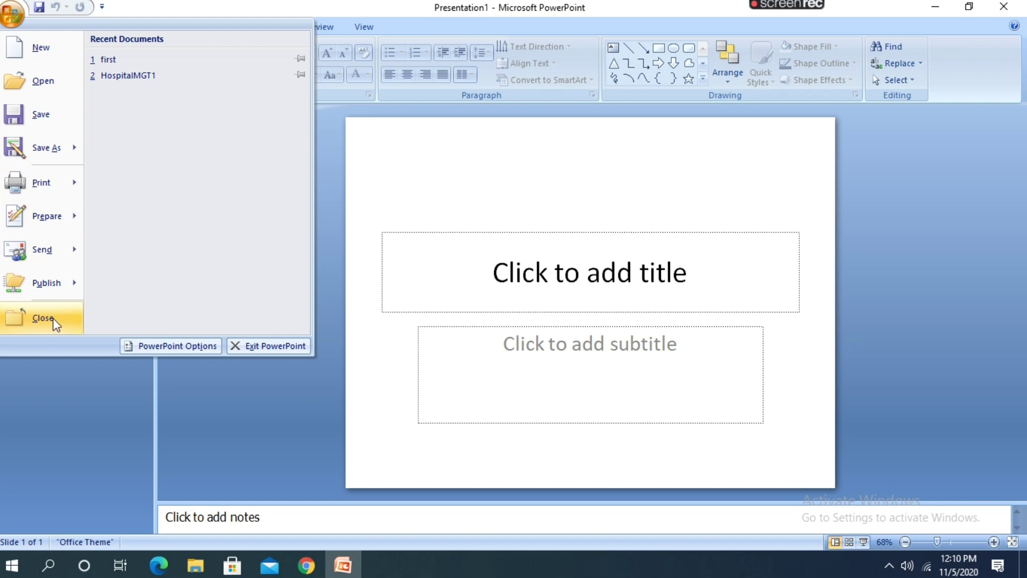
Step: Close the blank presentation and reopen the Office Button menu
{"action": "left_click", "coordinate": [43, 318]}
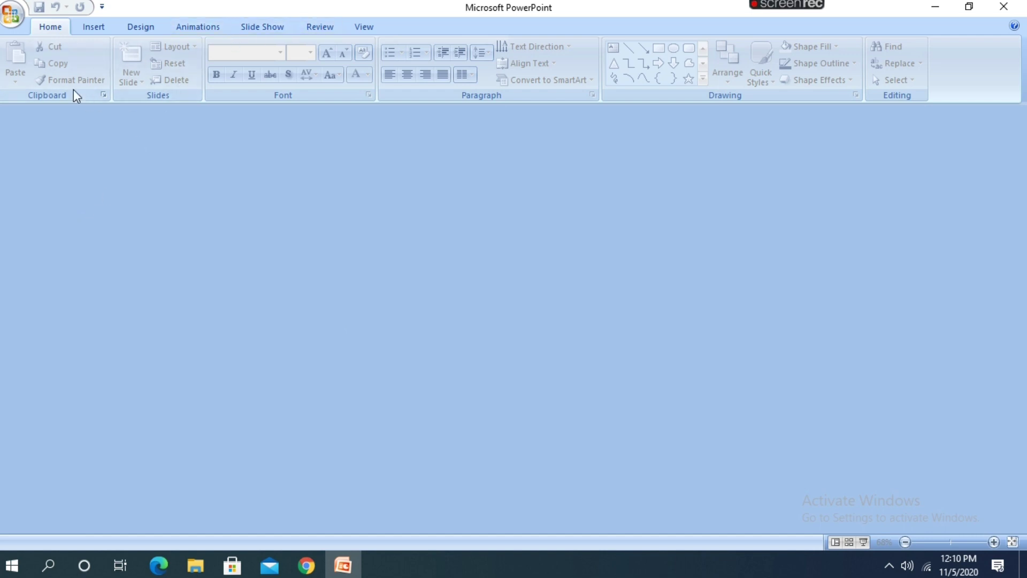
{"action": "left_click", "coordinate": [16, 15]}
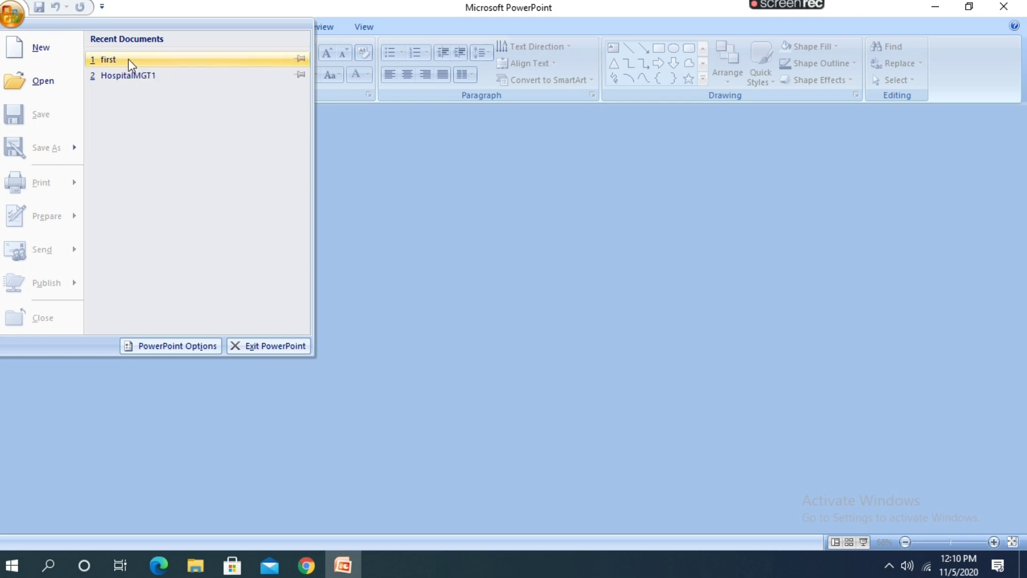
Step: Open the presentation 'first' from the Documents folder
{"action": "left_click", "coordinate": [43, 80]}
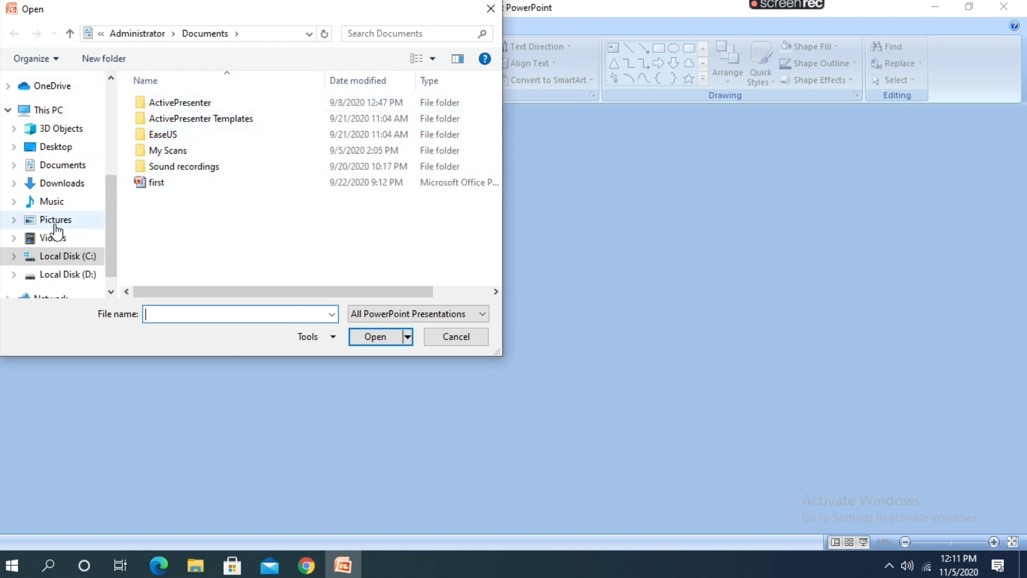
{"action": "scroll", "coordinate": [63, 237], "scroll_direction": "down", "scroll_amount": 1}
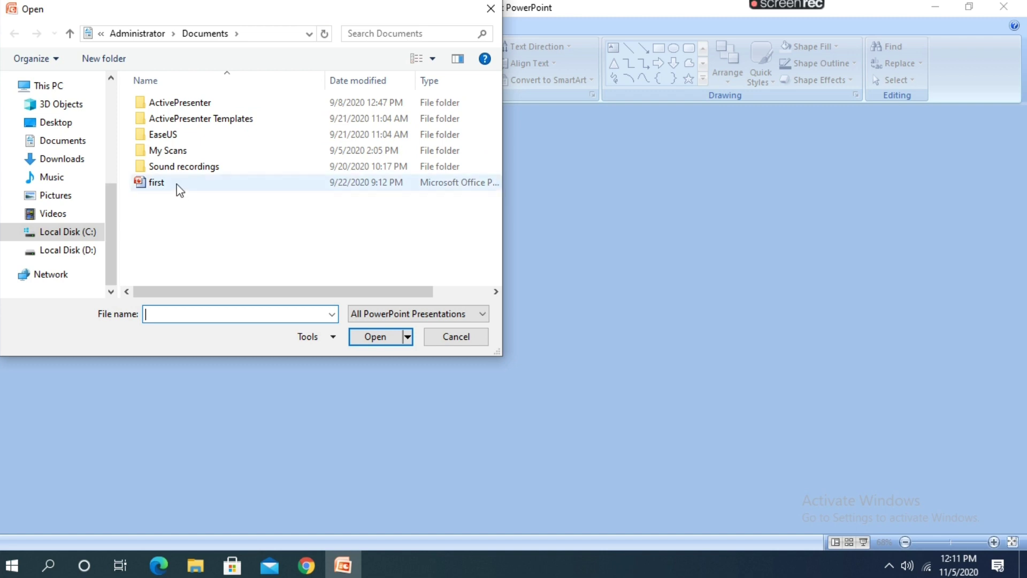
{"action": "left_click", "coordinate": [176, 186]}
{"action": "left_click", "coordinate": [373, 342]}
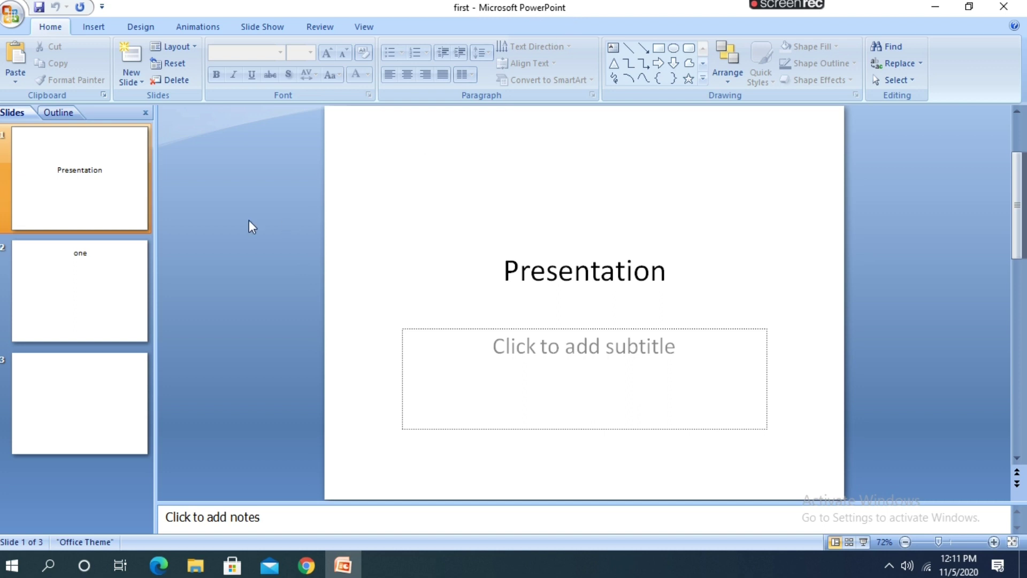
Step: Browse the three slide thumbnails, ending with the 'Presentation' title slide open for editing
{"action": "left_click", "coordinate": [87, 293]}
{"action": "left_click", "coordinate": [91, 390]}
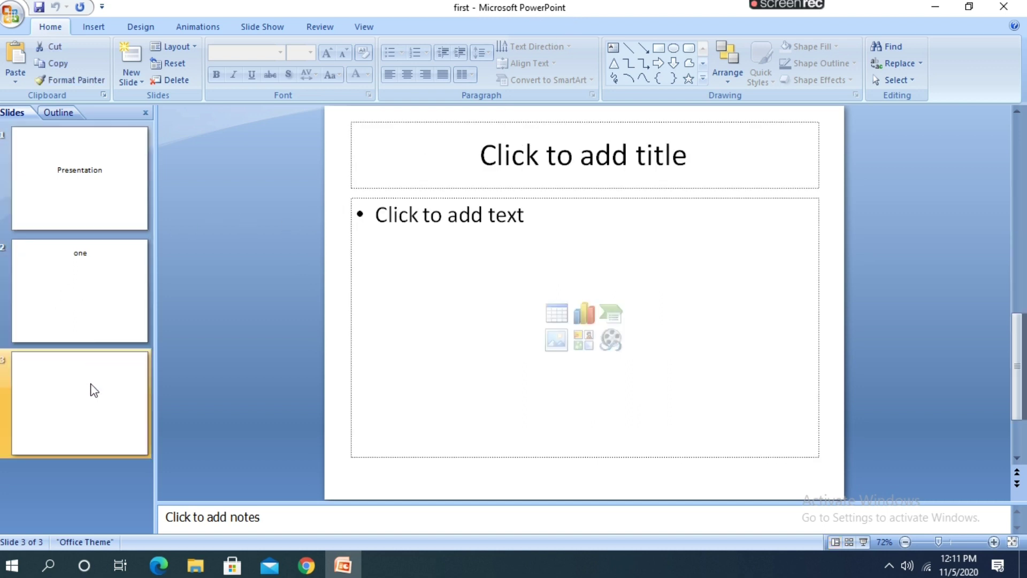
{"action": "left_click", "coordinate": [88, 309]}
{"action": "left_click", "coordinate": [96, 207]}
{"action": "left_click", "coordinate": [83, 305]}
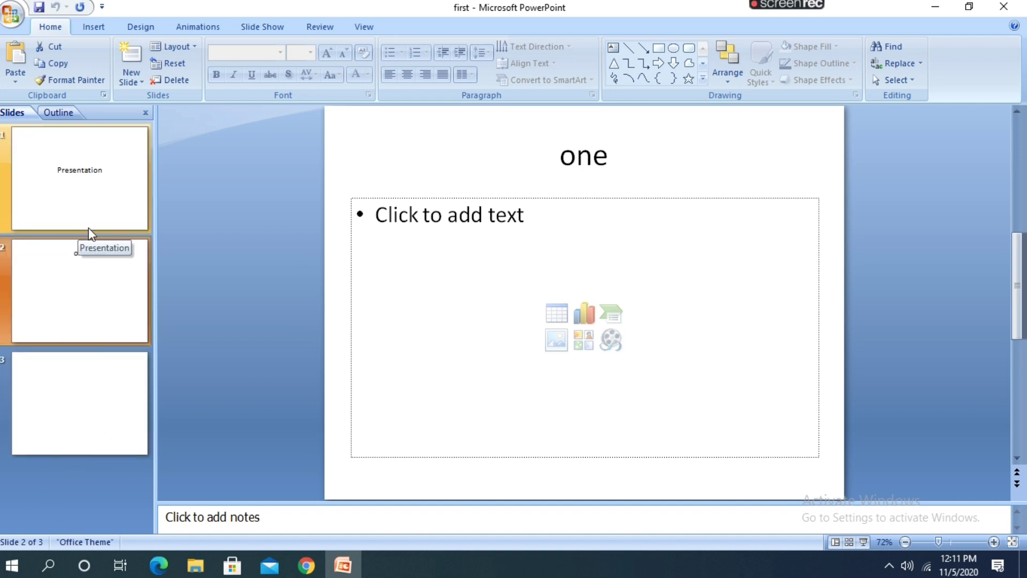
{"action": "left_click", "coordinate": [107, 218]}
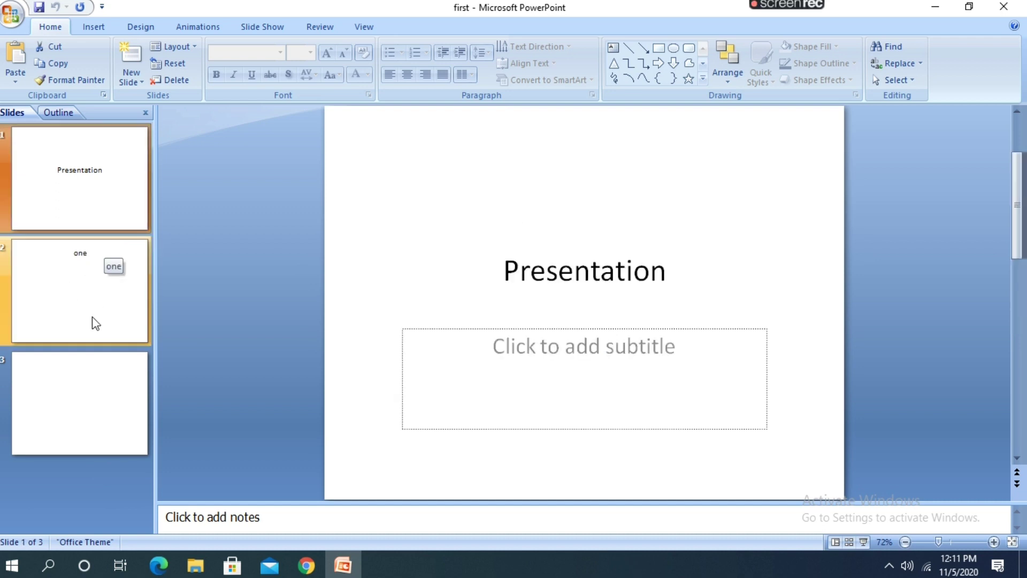
{"action": "left_click", "coordinate": [94, 321]}
{"action": "left_click", "coordinate": [77, 428]}
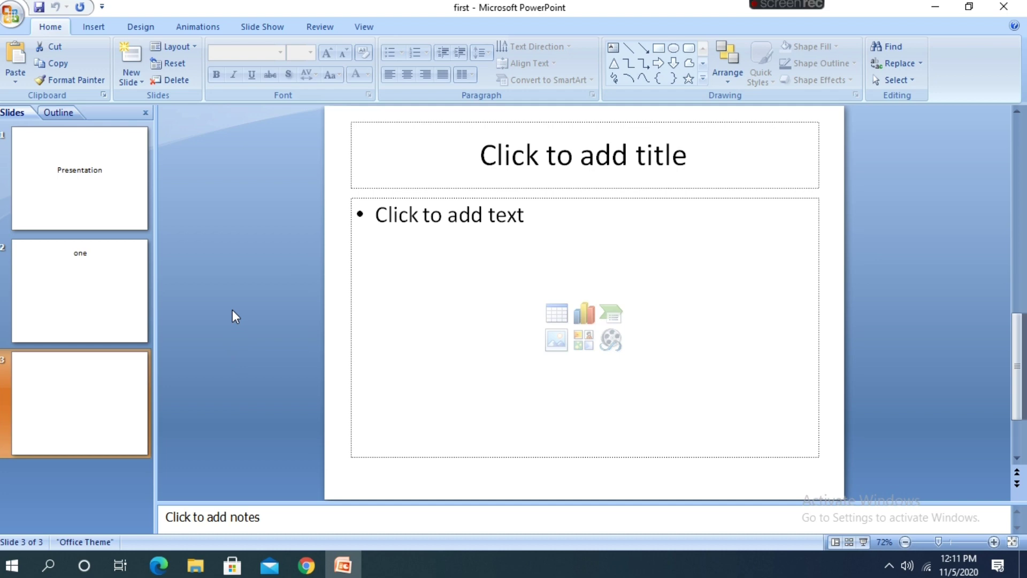
{"action": "left_click", "coordinate": [132, 201]}
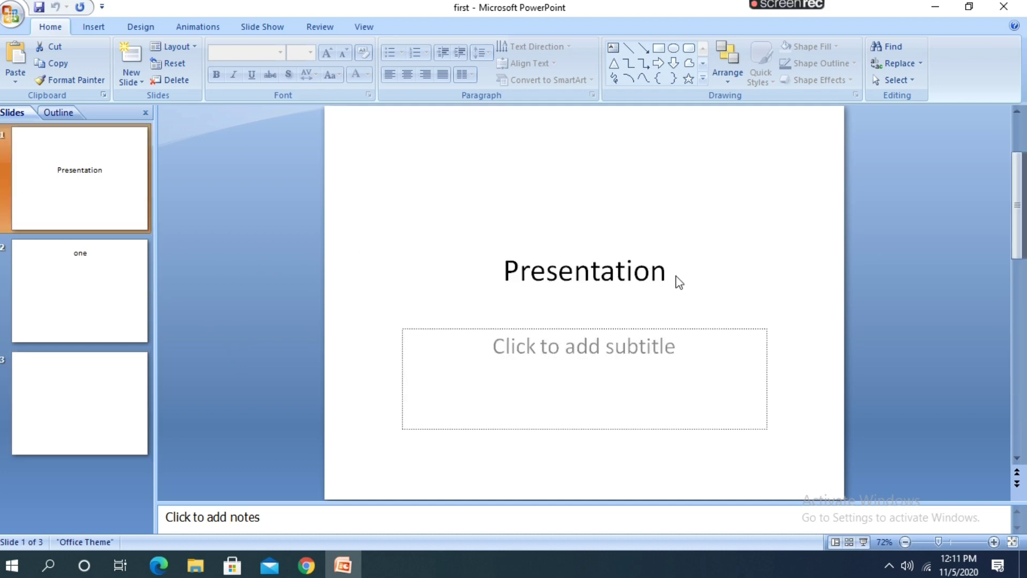
Step: Change the title from 'Presentation' to 'Saraswati Shishu Mandir'
{"action": "left_click_drag", "start_coordinate": [666, 272], "coordinate": [506, 294]}
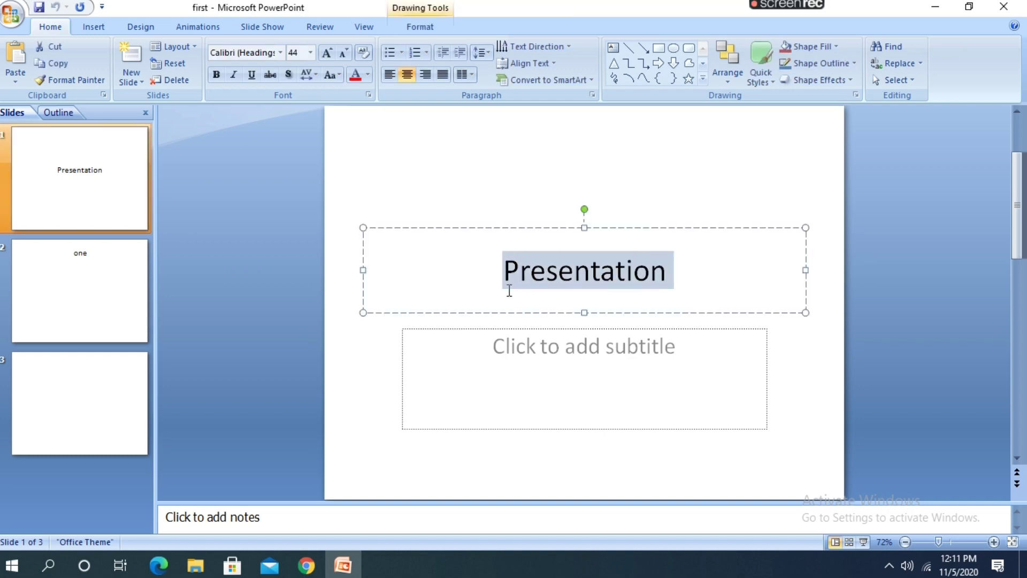
{"action": "key", "text": "BackSpace"}
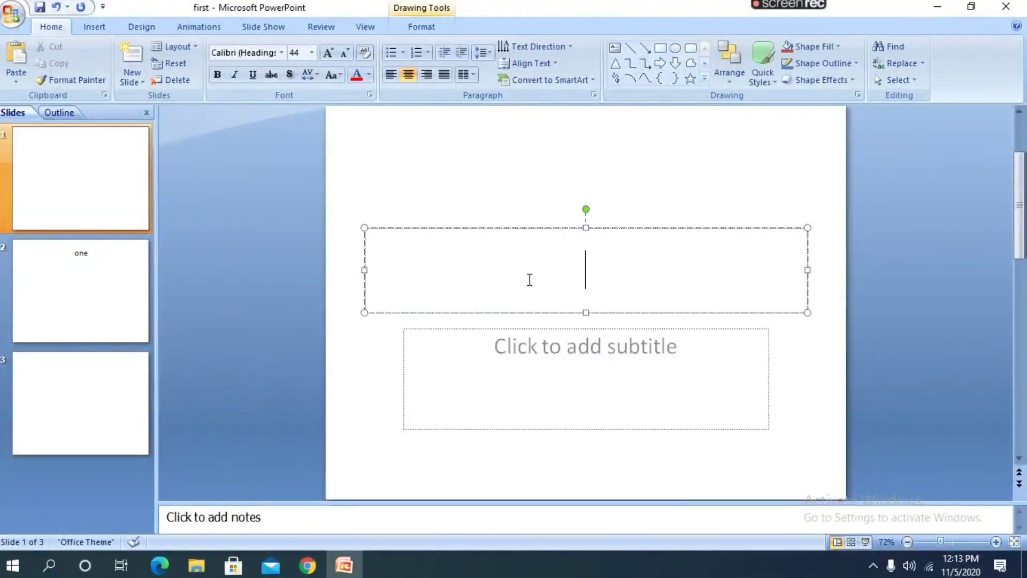
{"action": "type", "text": "Sa"}
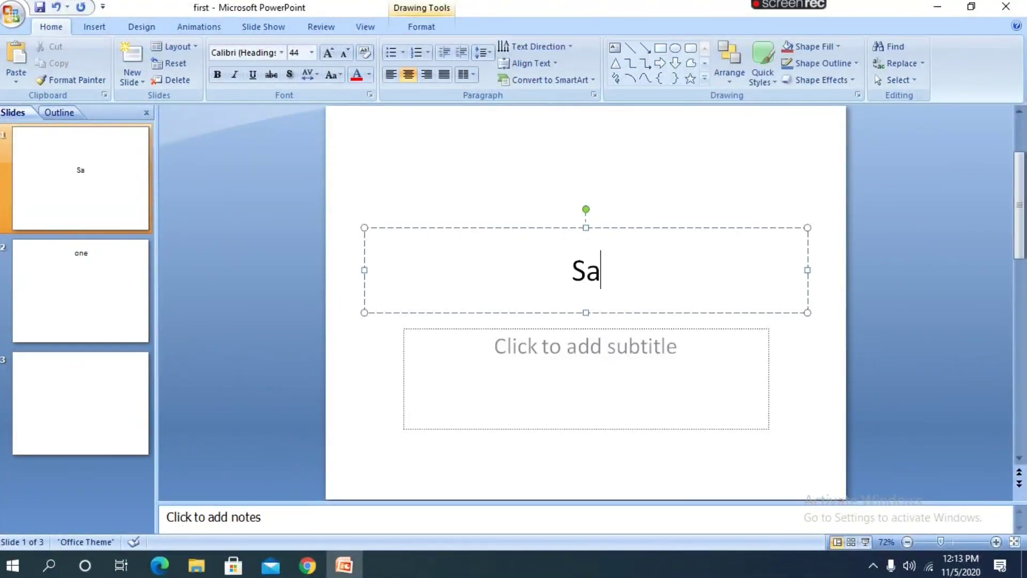
{"action": "type", "text": "ras"}
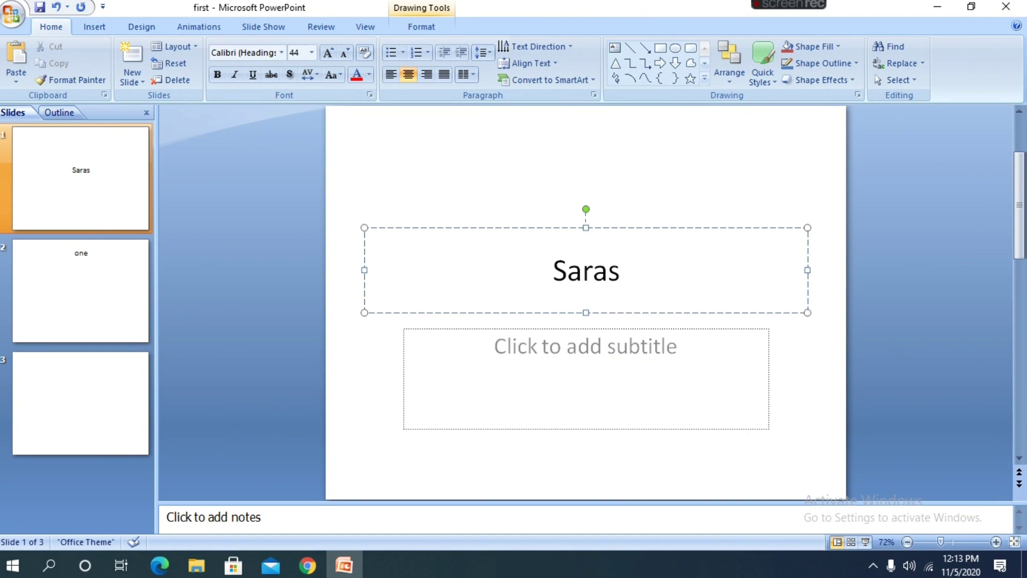
{"action": "type", "text": "wati "}
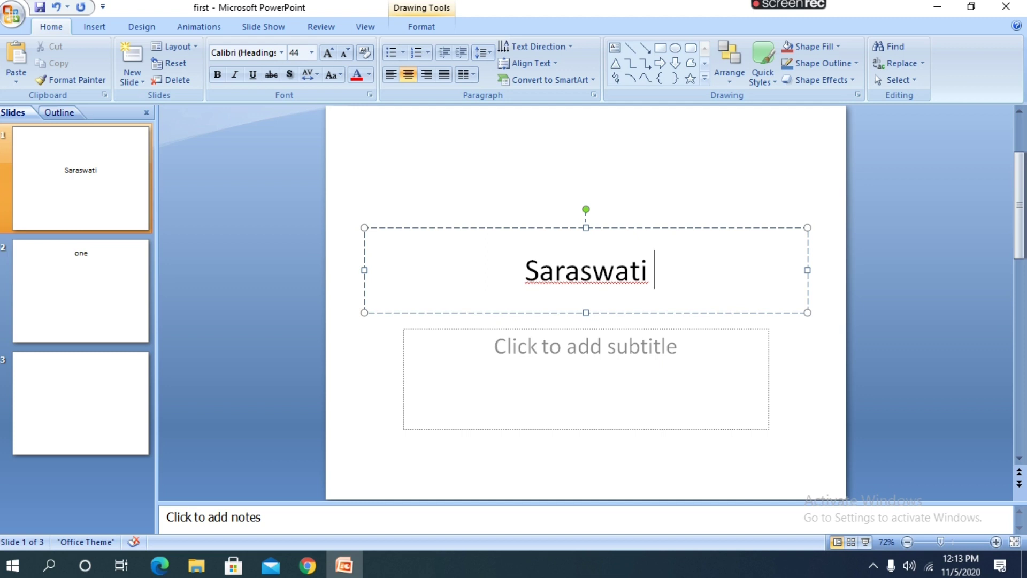
{"action": "type", "text": "S"}
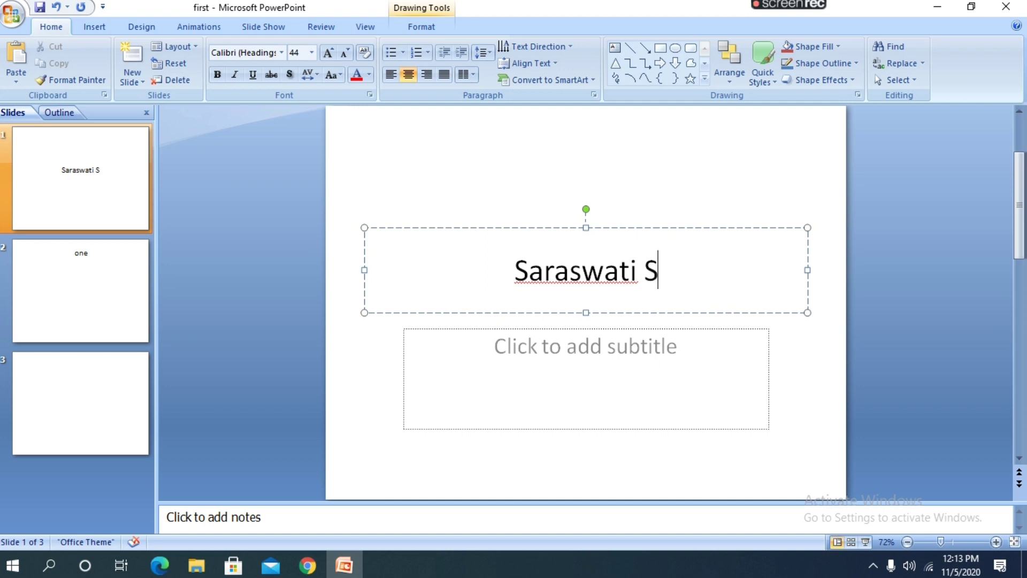
{"action": "type", "text": "hishu "}
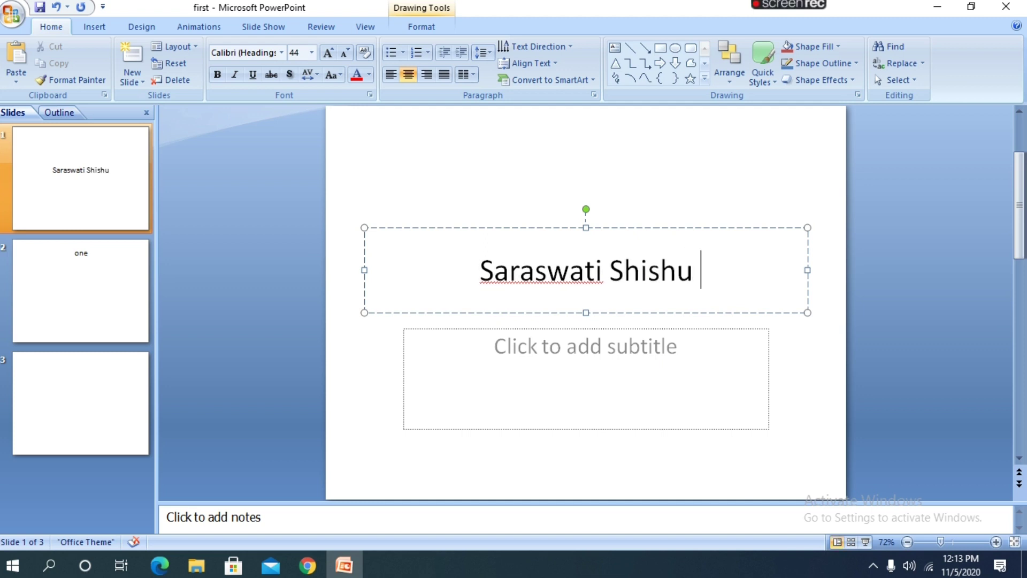
{"action": "type", "text": "Mandir"}
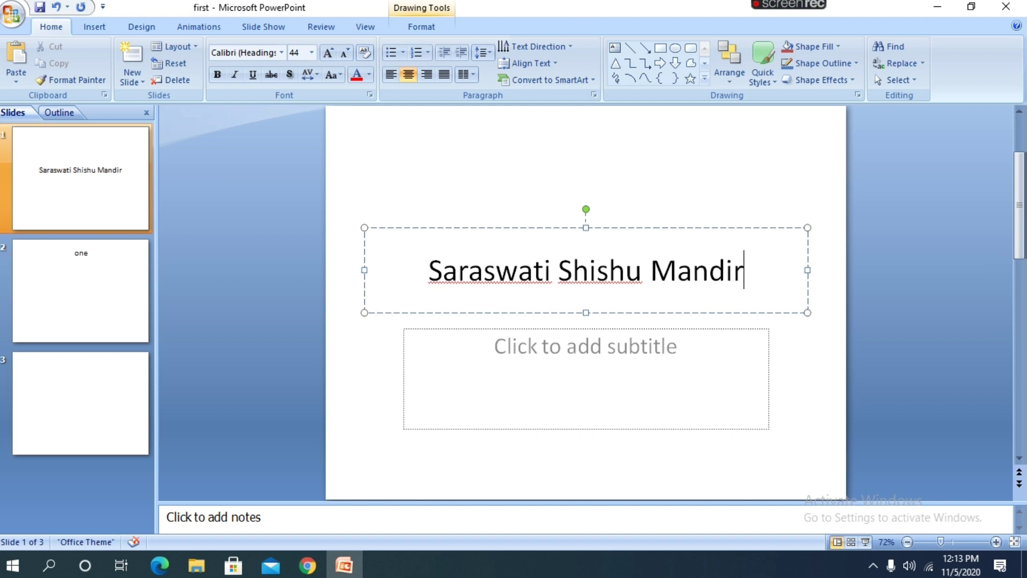
Step: Enter the school's address line in the subtitle placeholder
{"action": "left_click", "coordinate": [568, 365]}
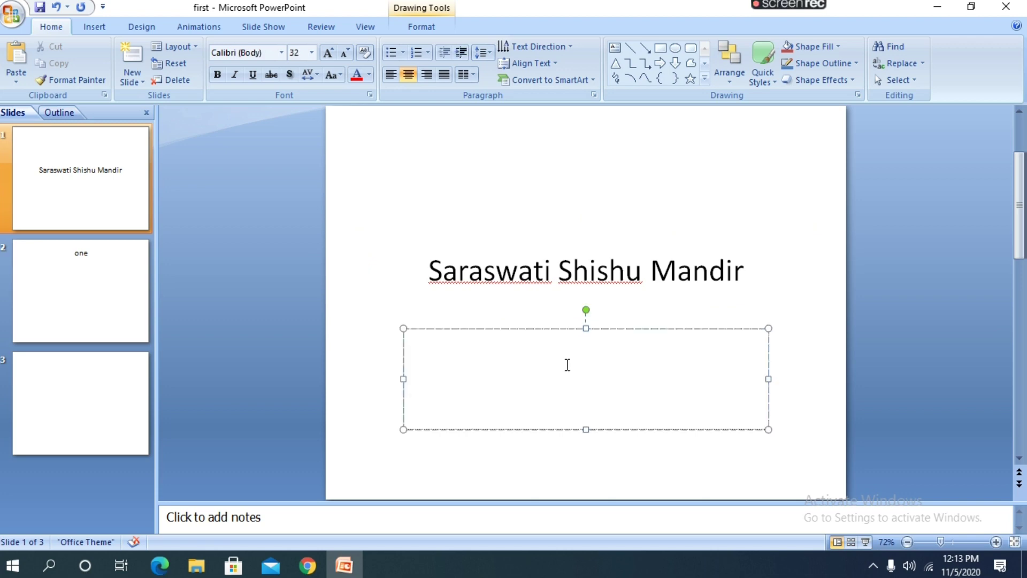
{"action": "type", "text": "Cla"}
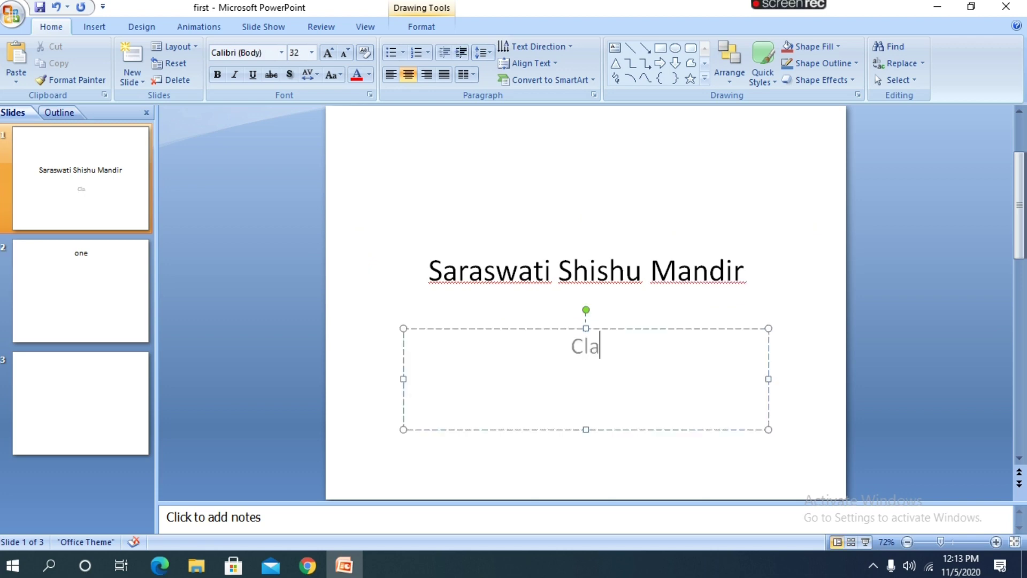
{"action": "type", "text": "s"}
{"action": "key", "text": "BackSpace"}
{"action": "key", "text": "BackSpace"}
{"action": "key", "text": "BackSpace"}
{"action": "key", "text": "BackSpace"}
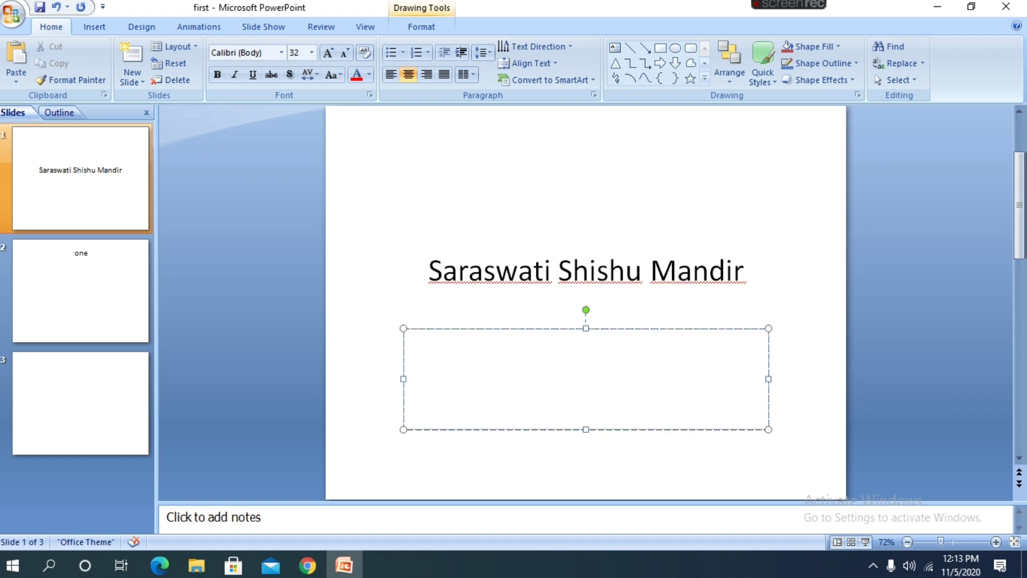
{"action": "type", "text": "Dr. "}
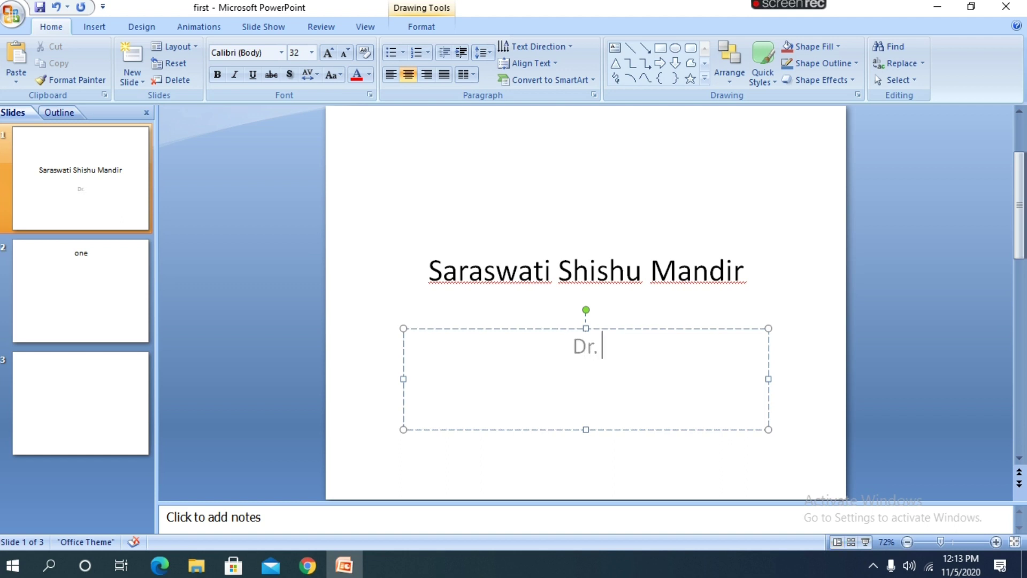
{"action": "type", "text": "hedgewa"}
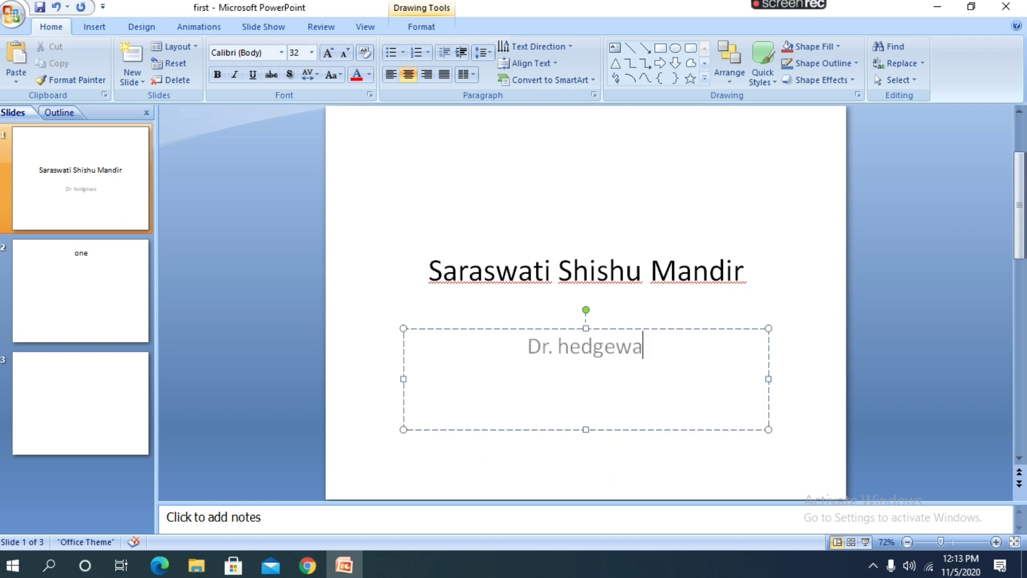
{"action": "type", "text": "r Naga"}
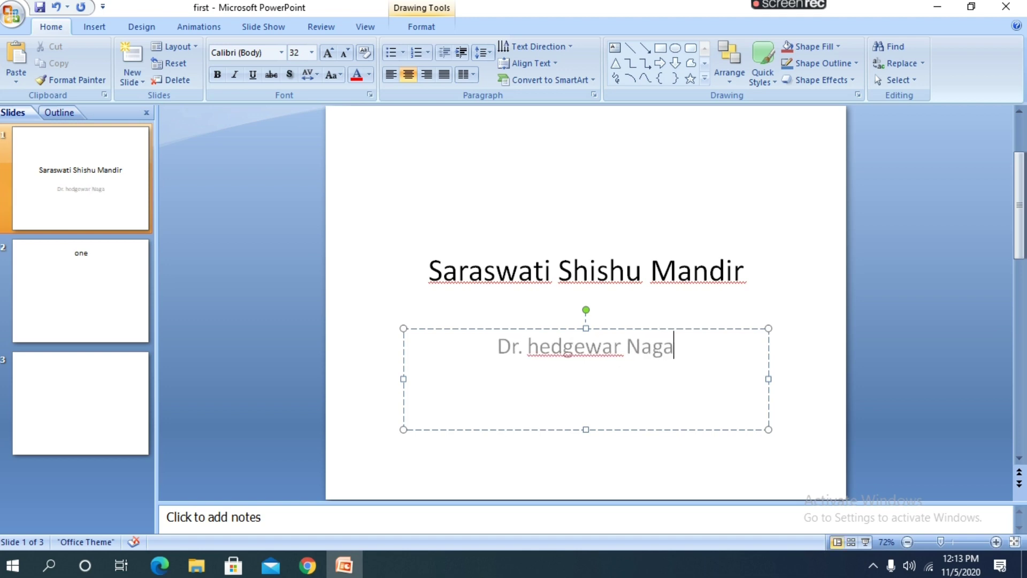
{"action": "type", "text": "r, Bar"}
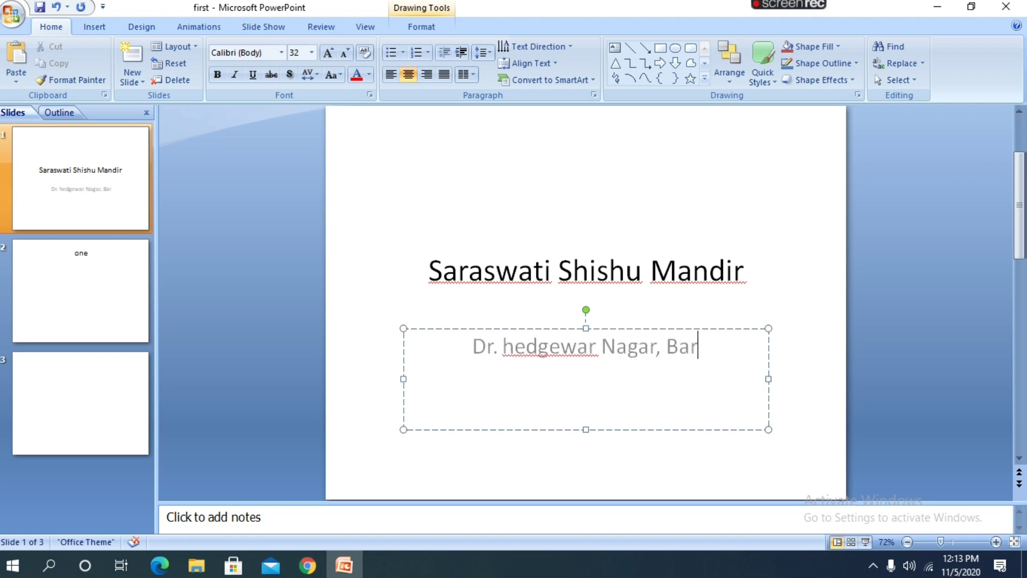
{"action": "type", "text": "wat Sena"}
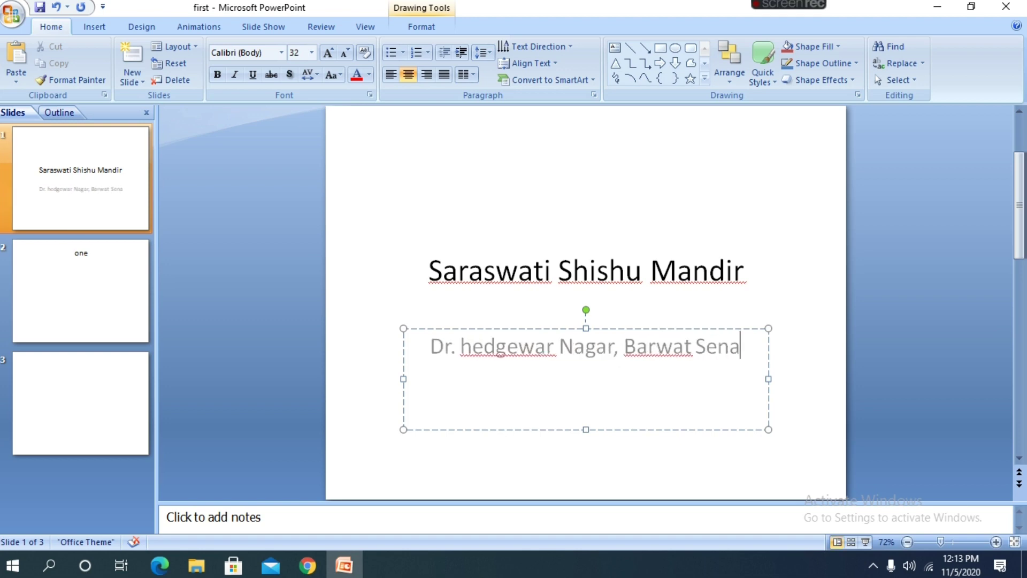
{"action": "type", "text": ", Bett"}
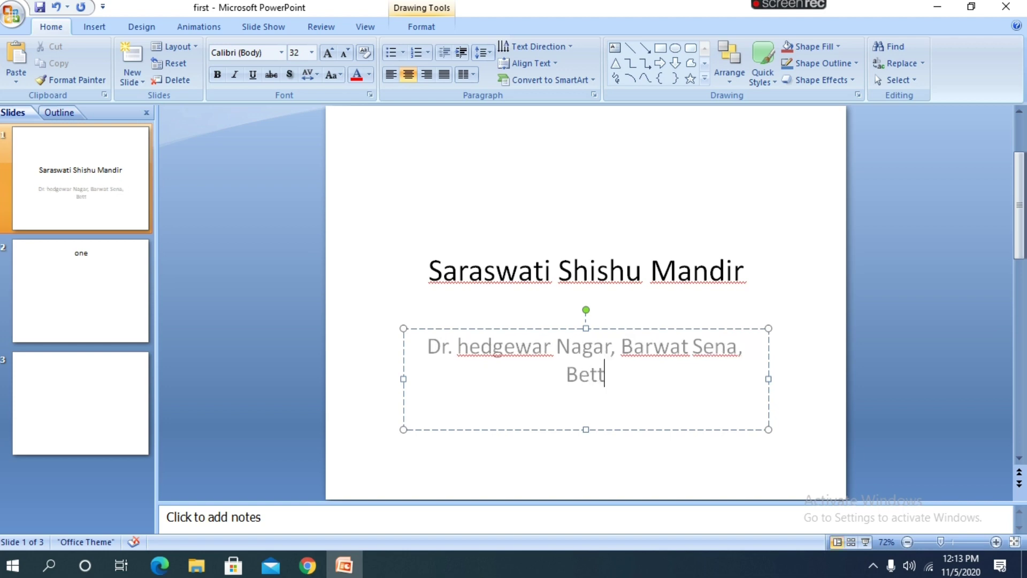
{"action": "type", "text": "iah"}
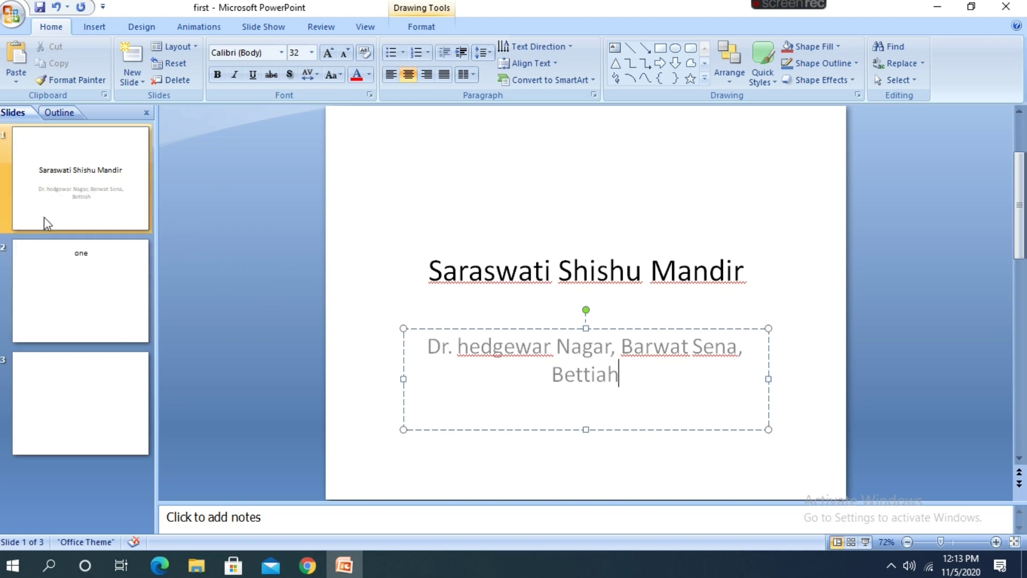
Step: Go to slide 2 and replace its title with 'Five'
{"action": "left_click_drag", "start_coordinate": [85, 283], "coordinate": [117, 291]}
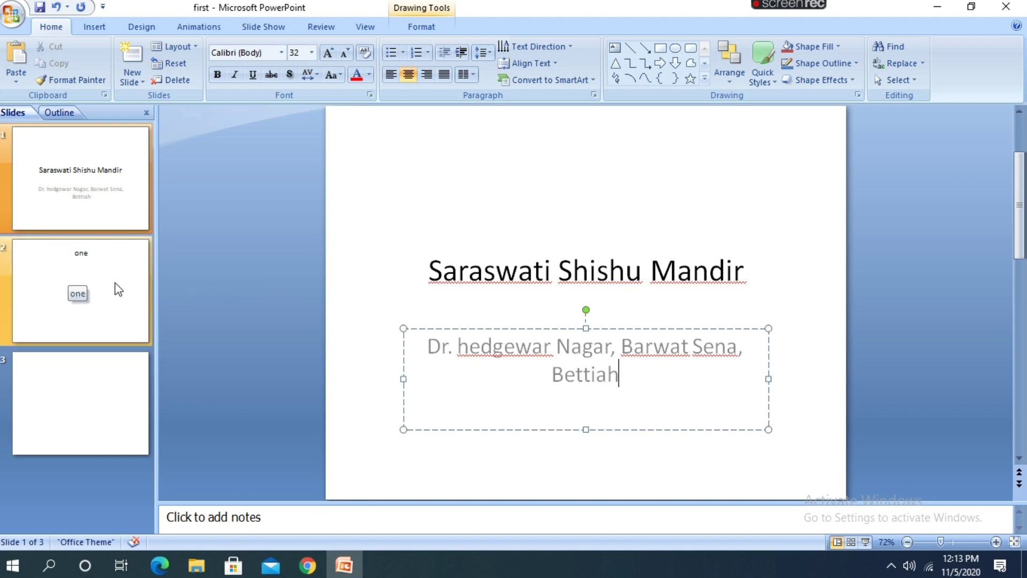
{"action": "left_click", "coordinate": [116, 284]}
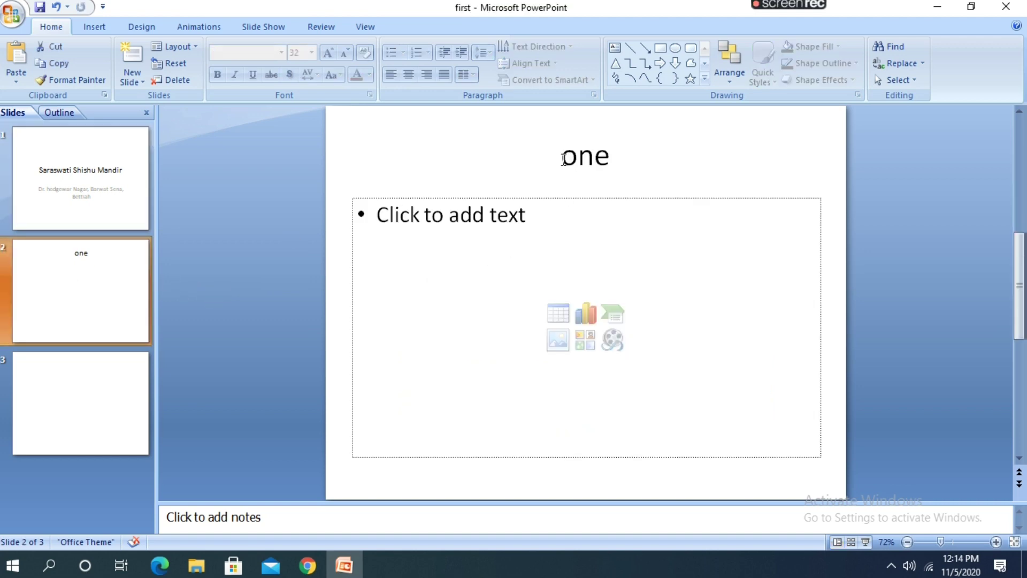
{"action": "left_click_drag", "start_coordinate": [562, 160], "coordinate": [637, 168]}
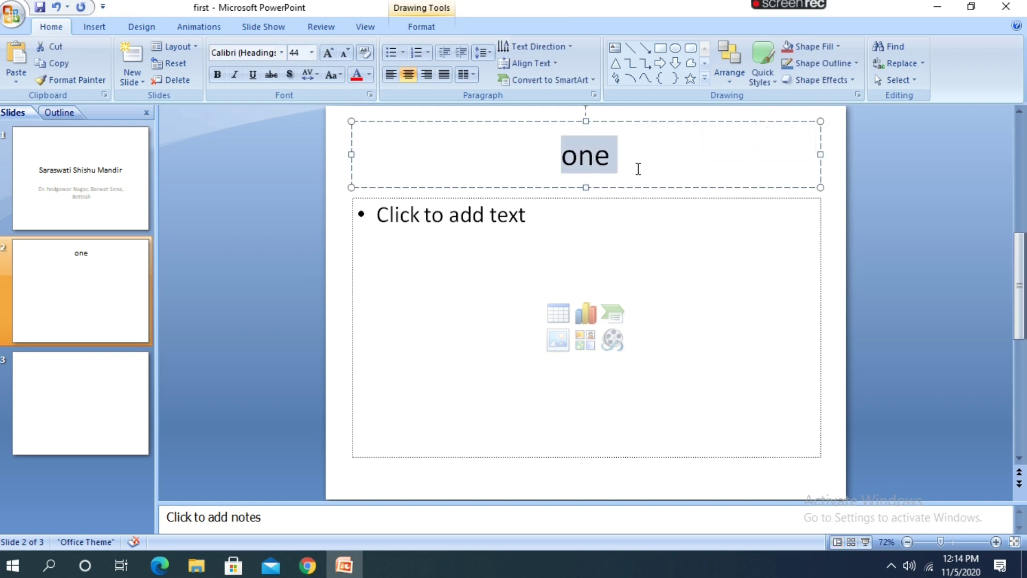
{"action": "type", "text": "Fiv"}
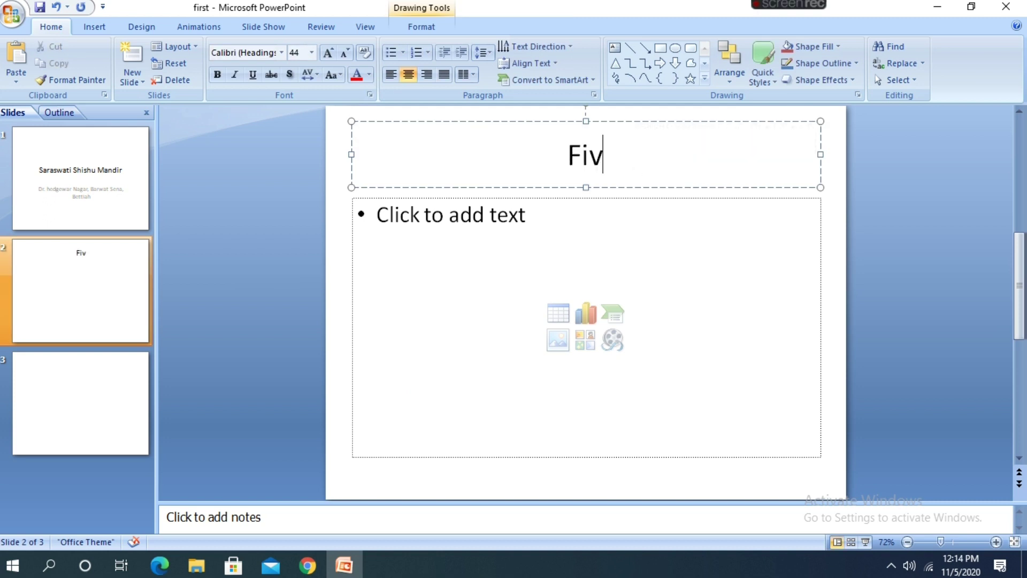
{"action": "type", "text": "e"}
Step: Type the five pupils' names in the body, one name per bullet
{"action": "left_click", "coordinate": [592, 239]}
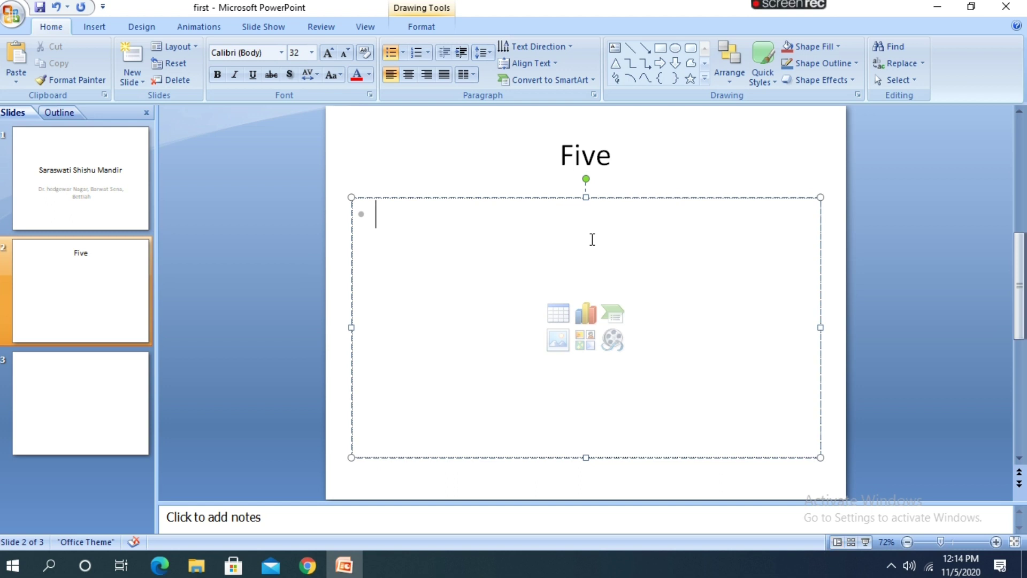
{"action": "type", "text": "F"}
{"action": "key", "text": "BackSpace"}
{"action": "type", "text": "Ankit"}
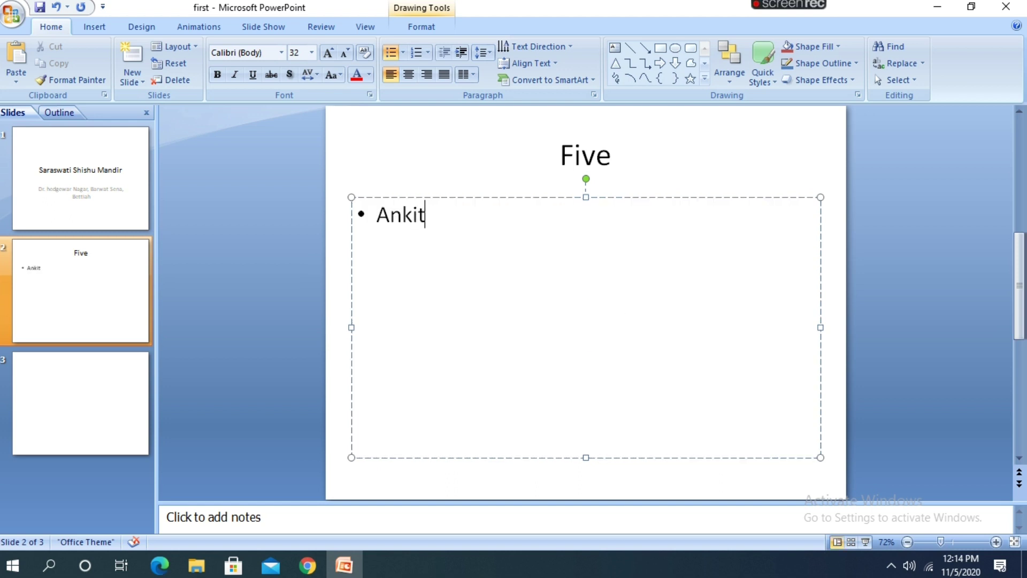
{"action": "key", "text": "Return"}
{"action": "type", "text": "D"}
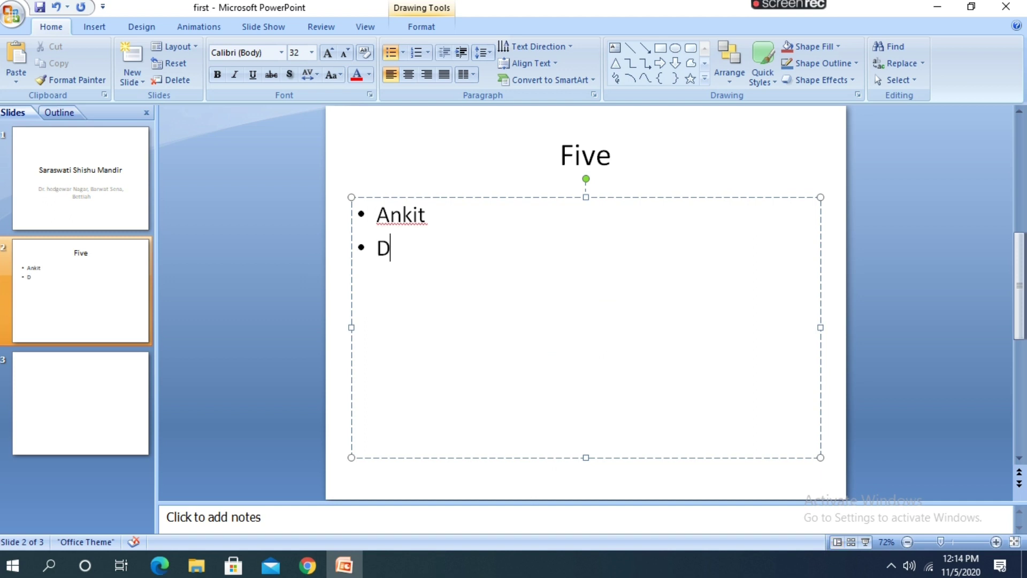
{"action": "type", "text": "ivyans"}
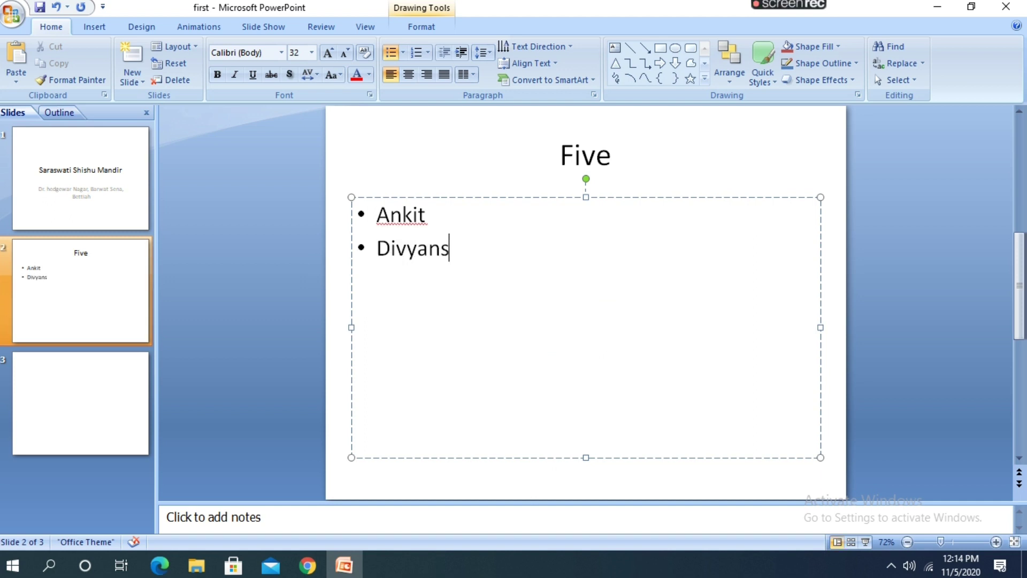
{"action": "type", "text": "hu"}
{"action": "key", "text": "Return"}
{"action": "type", "text": "Palak"}
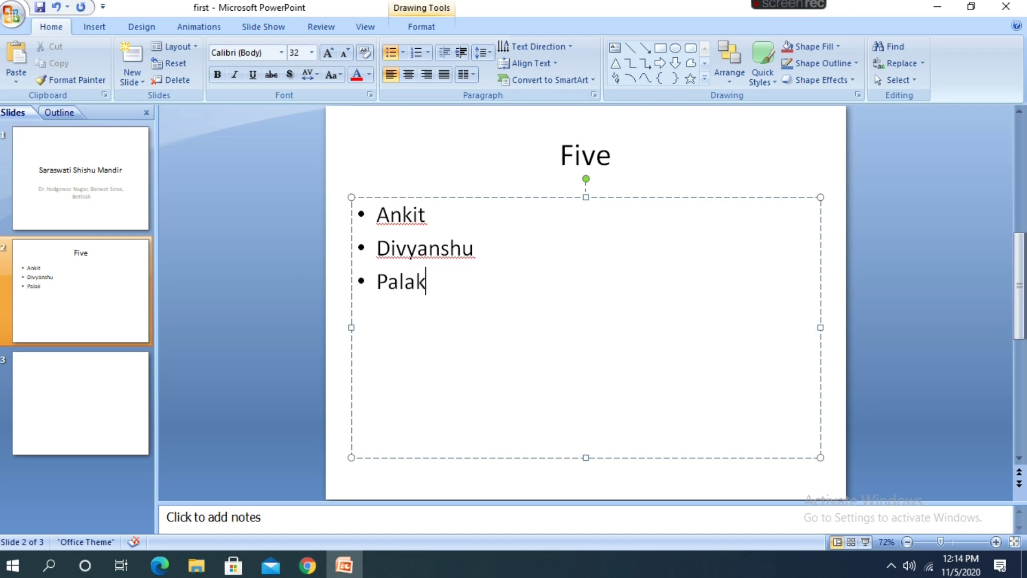
{"action": "key", "text": "Return"}
{"action": "type", "text": "Pay"}
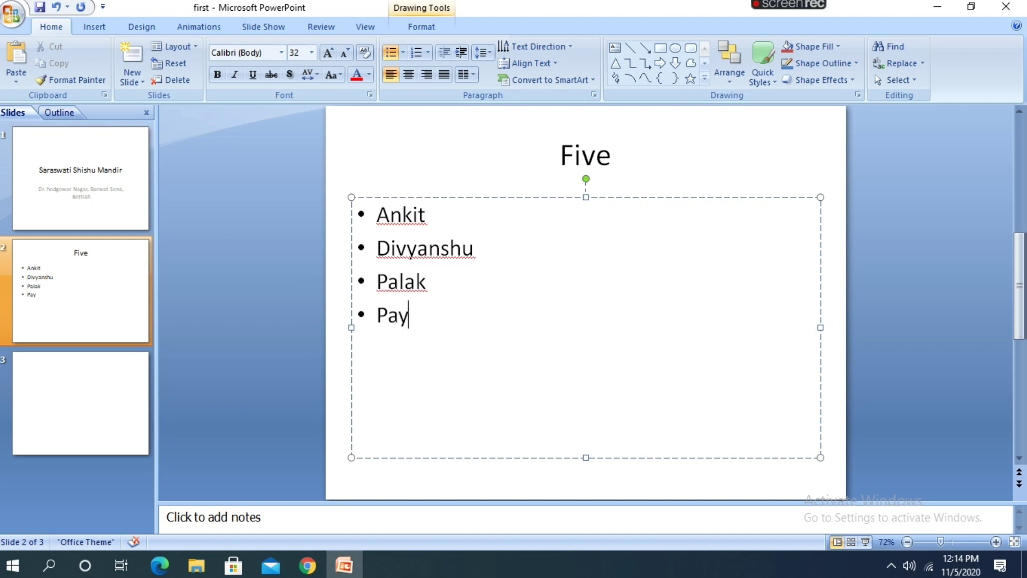
{"action": "type", "text": "al"}
{"action": "key", "text": "Return"}
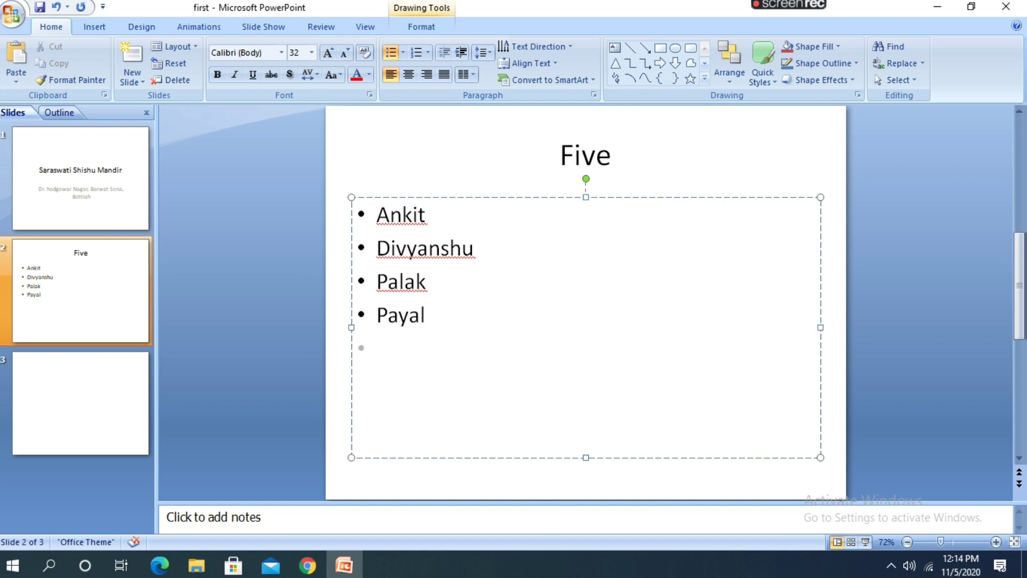
{"action": "type", "text": "Ad"}
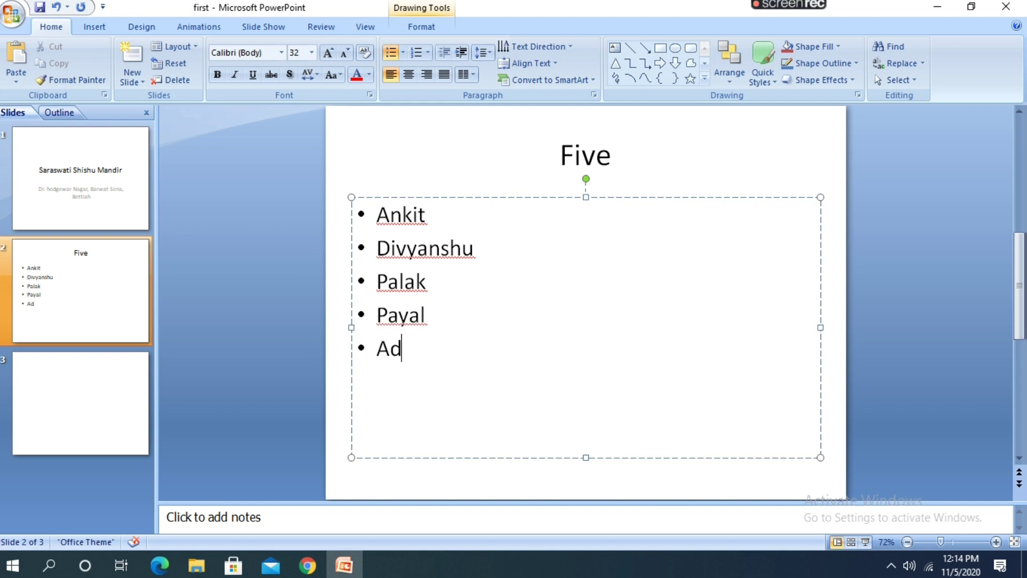
{"action": "type", "text": "iy"}
{"action": "key", "text": "BackSpace"}
{"action": "key", "text": "BackSpace"}
{"action": "type", "text": "it"}
{"action": "type", "text": "ya"}
{"action": "key", "text": "Return"}
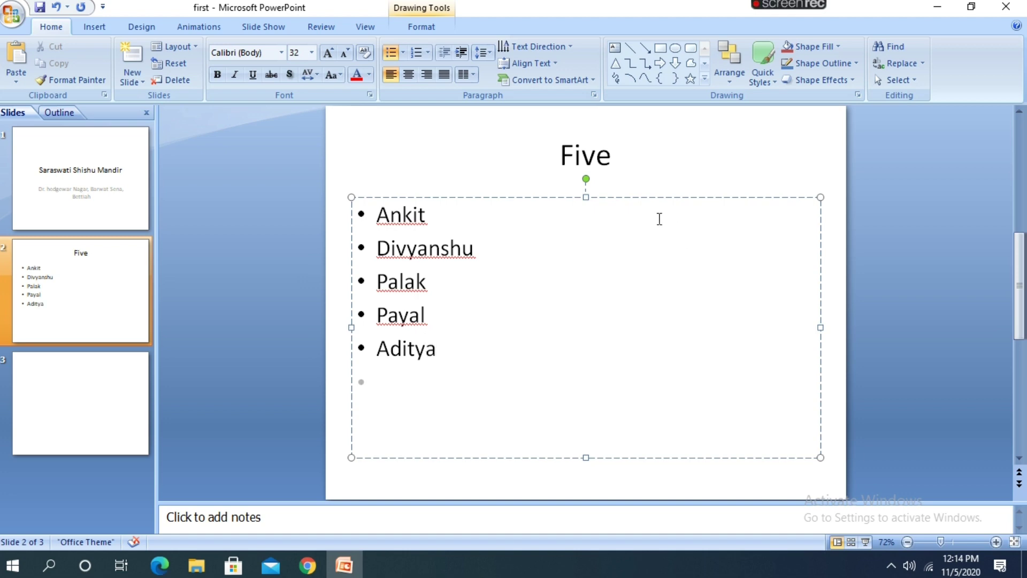
Step: Title slide 3 'Our Teachers'
{"action": "left_click", "coordinate": [75, 388]}
{"action": "left_click", "coordinate": [537, 166]}
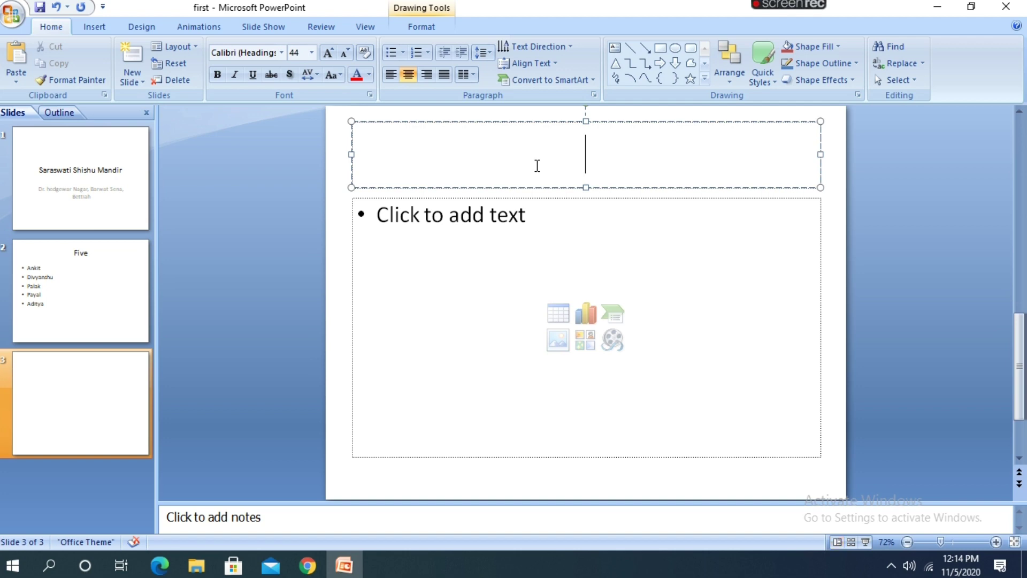
{"action": "type", "text": "Teach"}
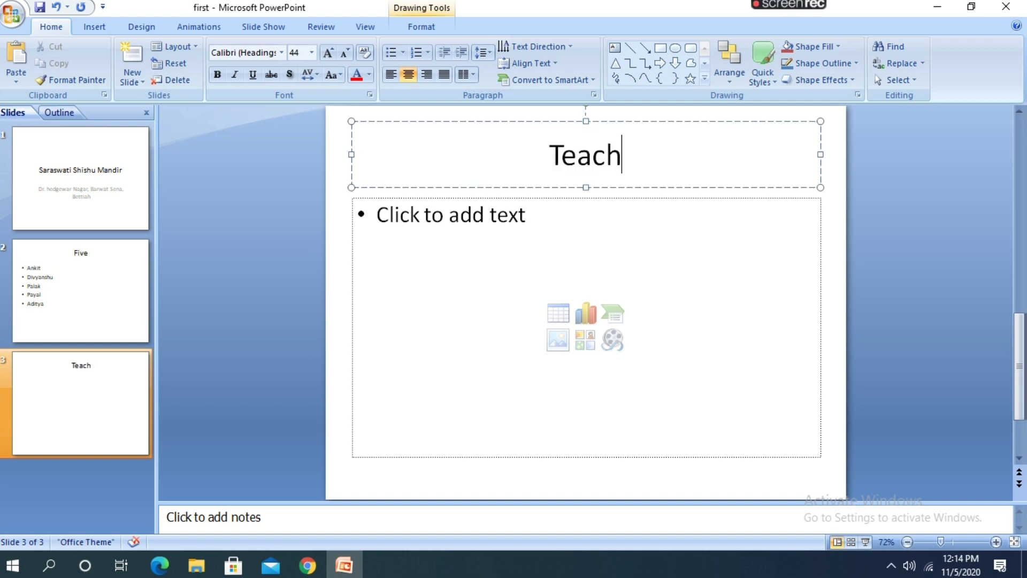
{"action": "type", "text": "er"}
{"action": "key", "text": "BackSpace"}
{"action": "key", "text": "BackSpace"}
{"action": "key", "text": "BackSpace"}
{"action": "key", "text": "BackSpace"}
{"action": "key", "text": "BackSpace"}
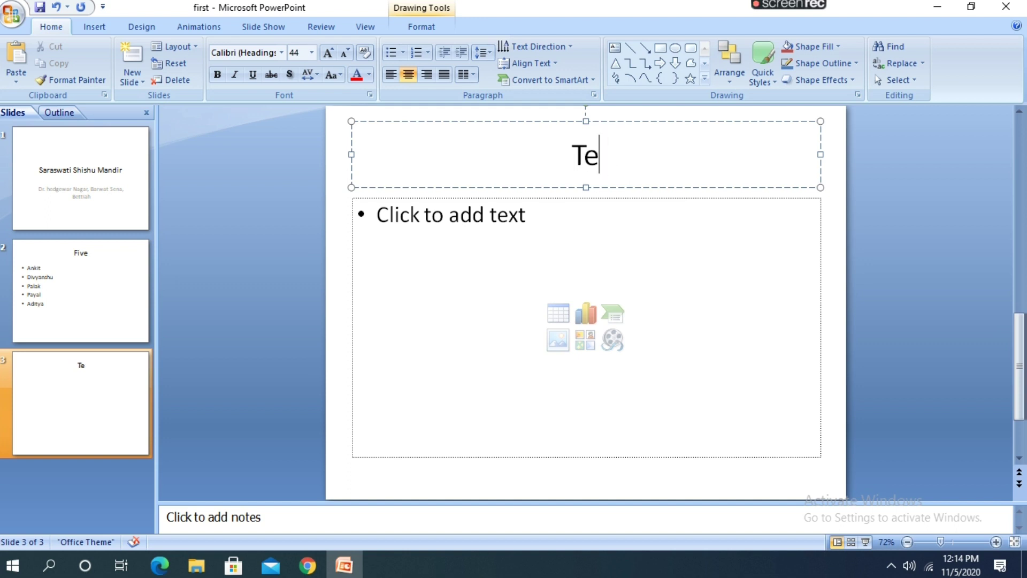
{"action": "key", "text": "BackSpace"}
{"action": "key", "text": "BackSpace"}
{"action": "type", "text": "Our "}
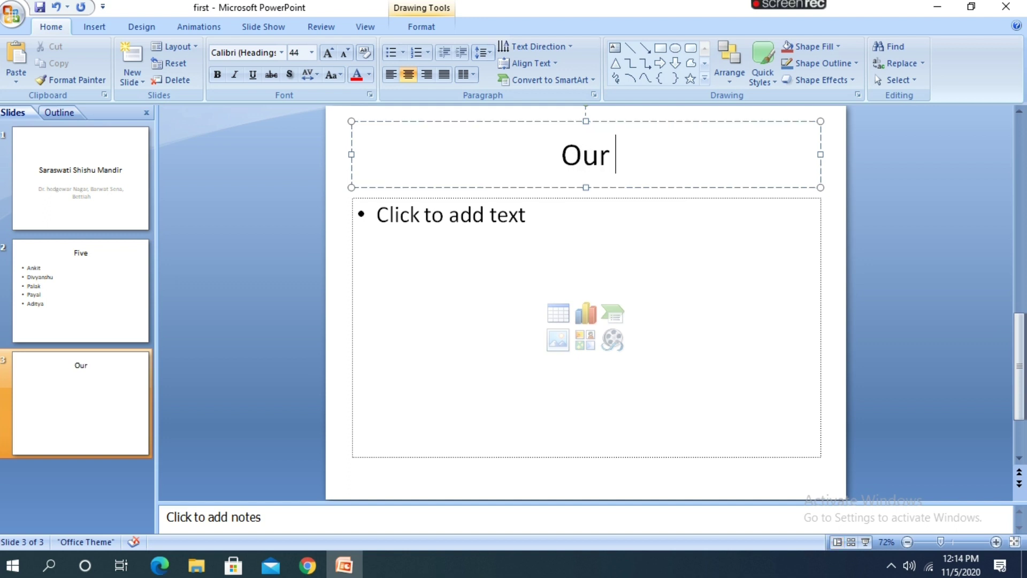
{"action": "type", "text": "Teach"}
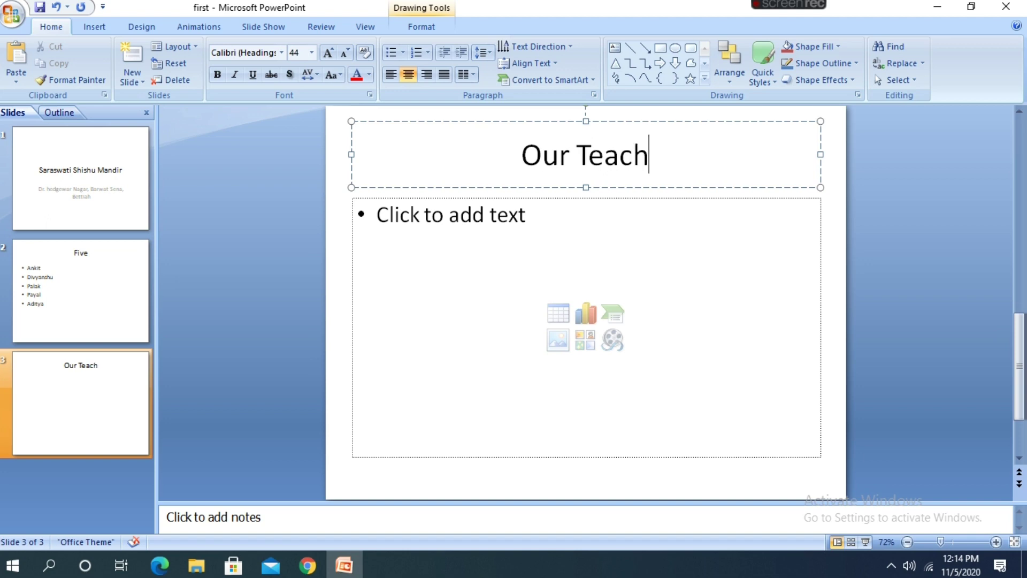
{"action": "type", "text": "ers"}
Step: Type the five teachers' names in the body as separate bullets
{"action": "left_click", "coordinate": [537, 245]}
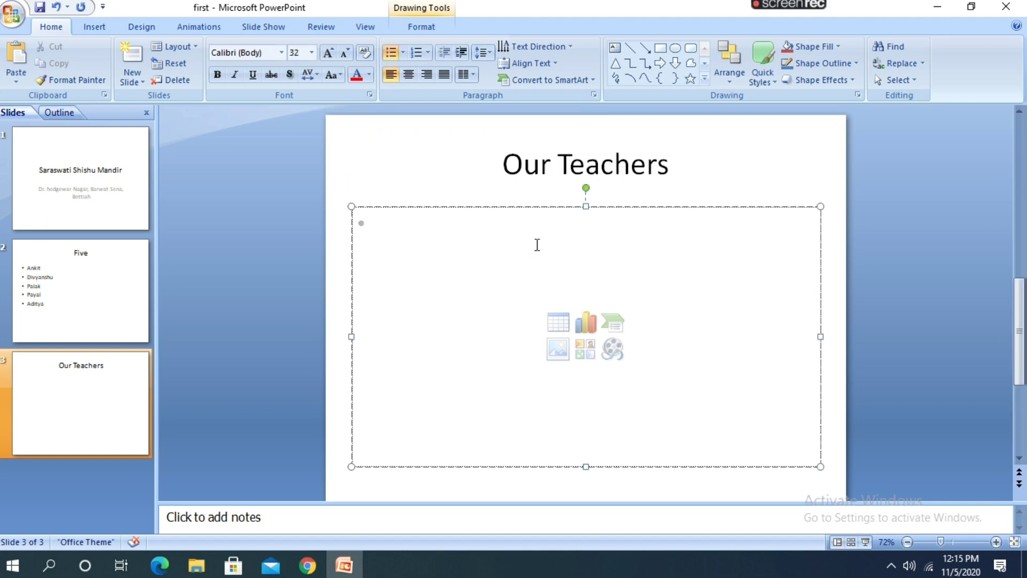
{"action": "type", "text": "Ra"}
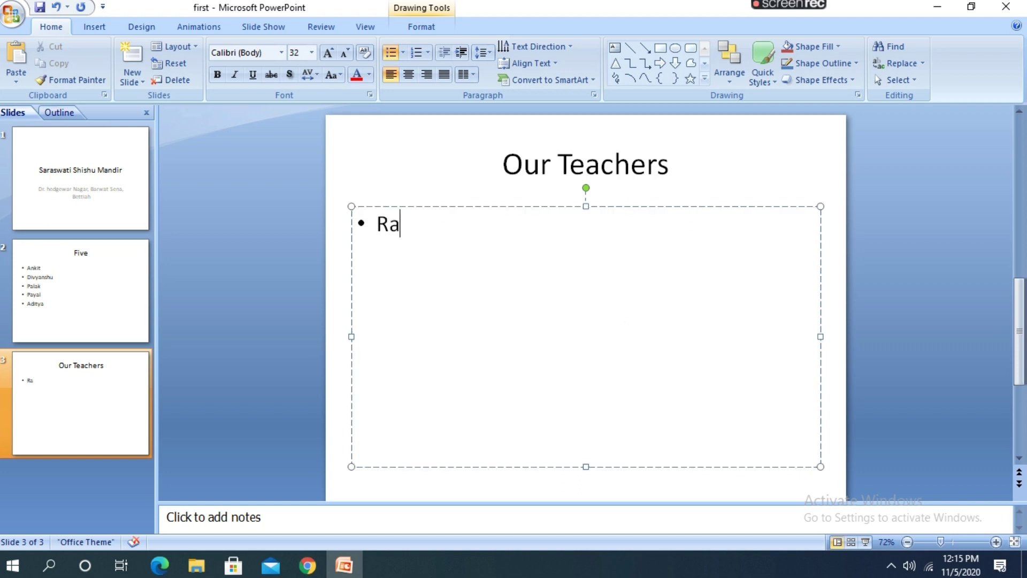
{"action": "type", "text": "mnaresh "}
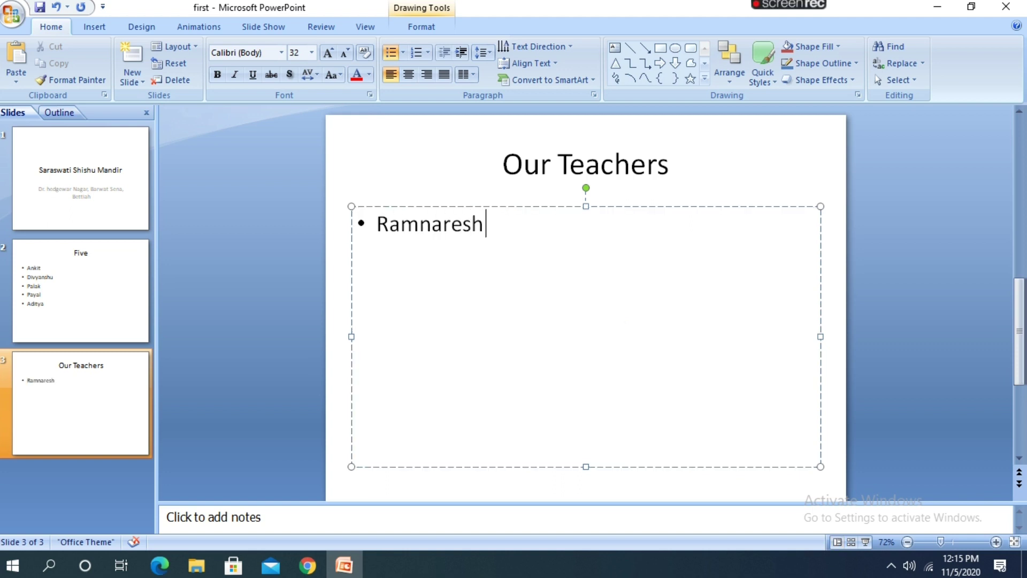
{"action": "type", "text": "Guruji"}
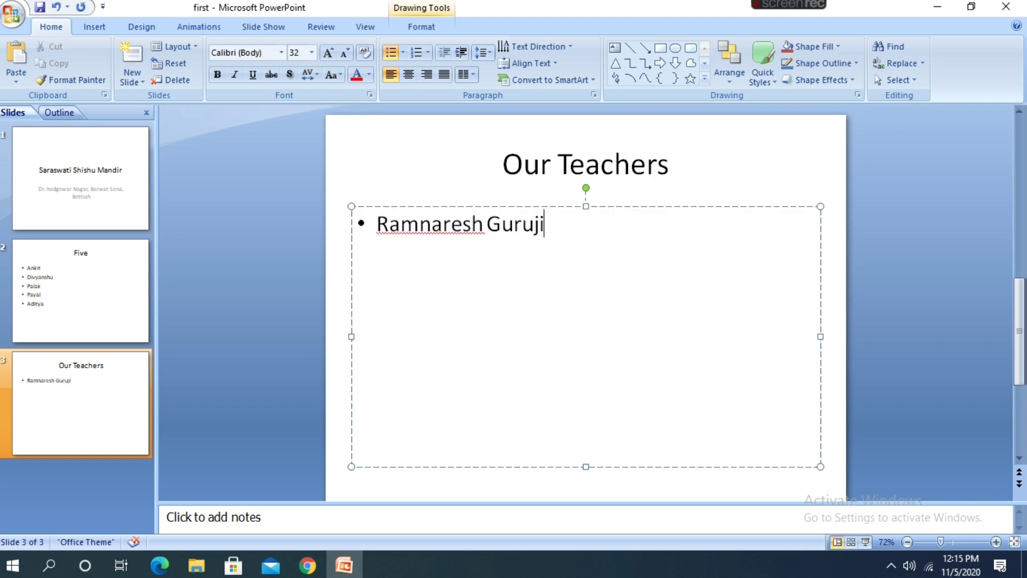
{"action": "key", "text": "Return"}
{"action": "type", "text": "An"}
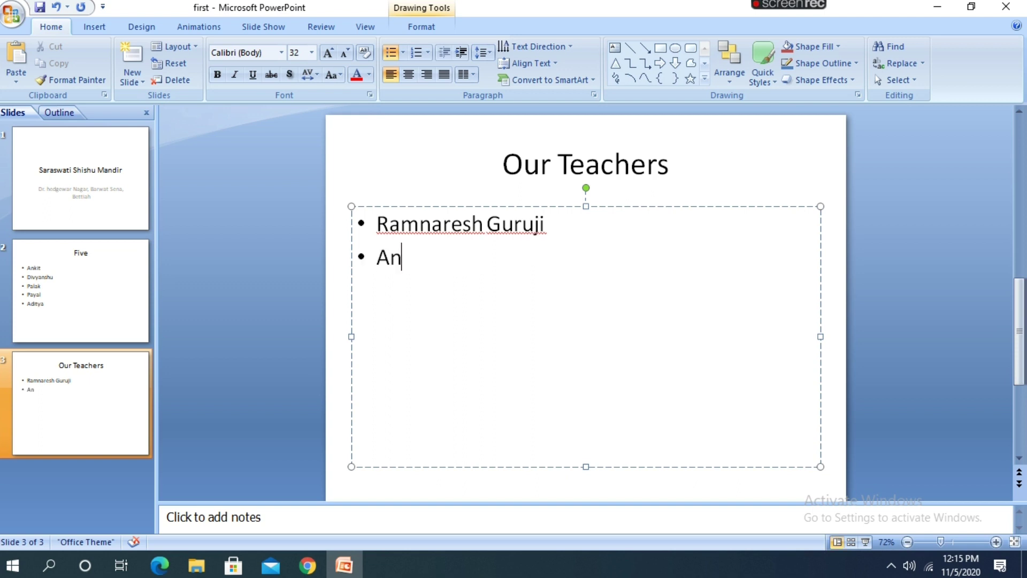
{"action": "type", "text": "il "}
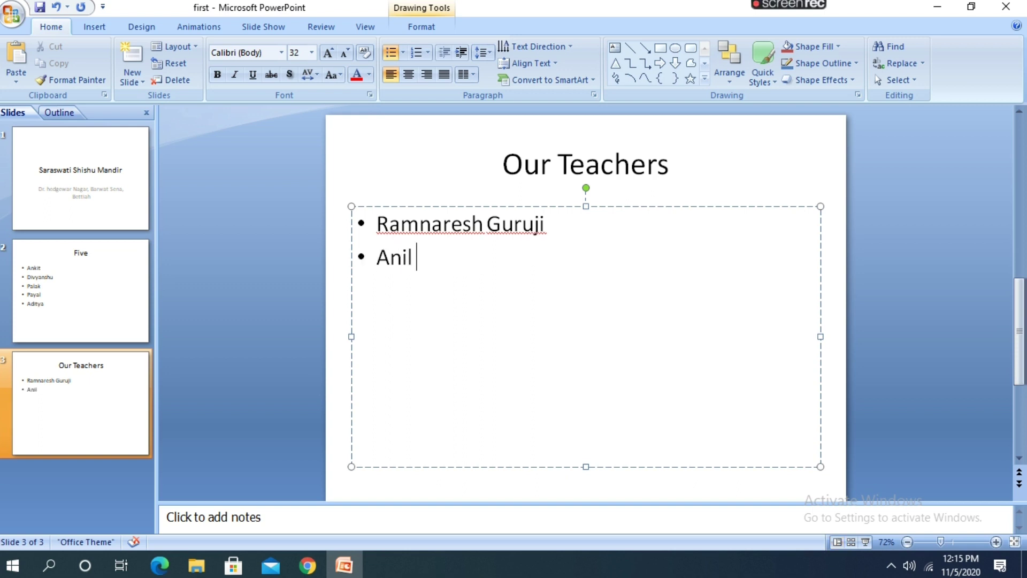
{"action": "type", "text": "Guruji"}
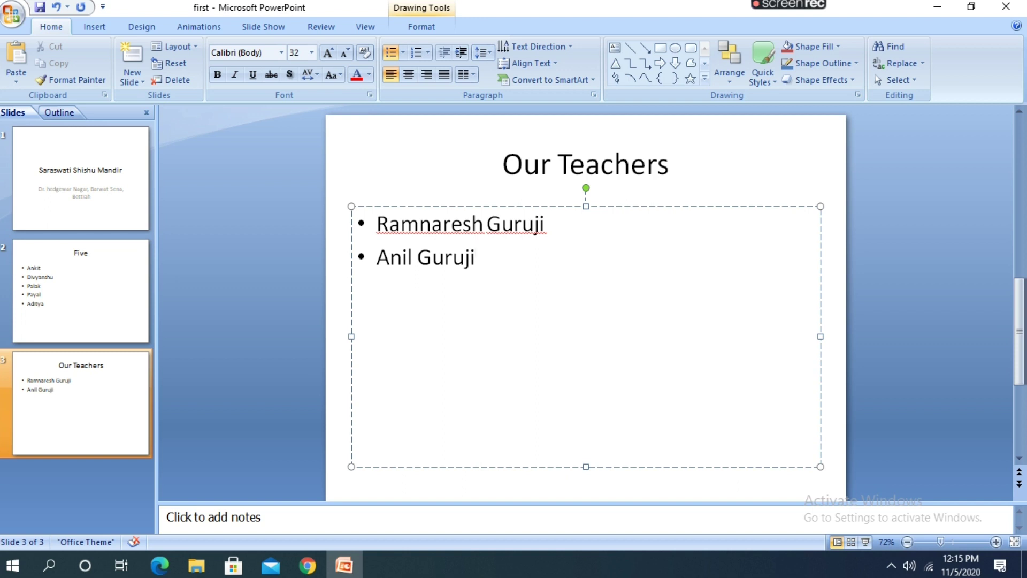
{"action": "key", "text": "Return"}
{"action": "type", "text": "Gauris"}
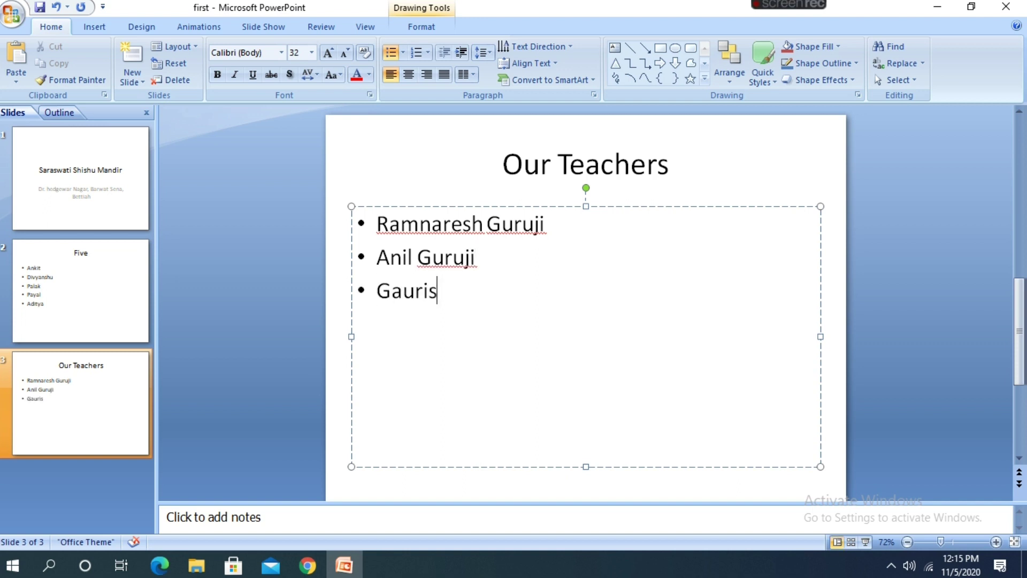
{"action": "type", "text": "hankar"}
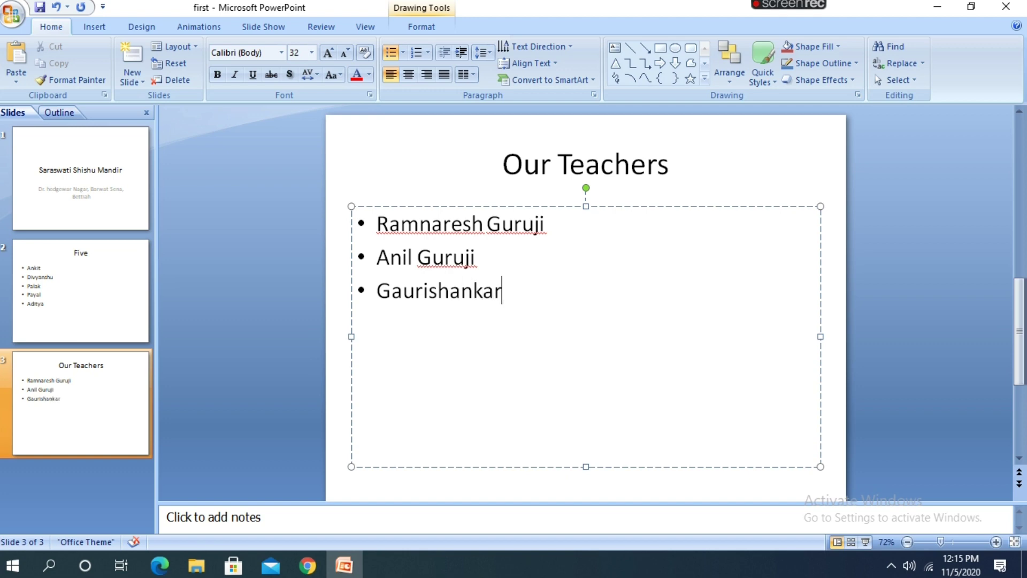
{"action": "type", "text": " Guru"}
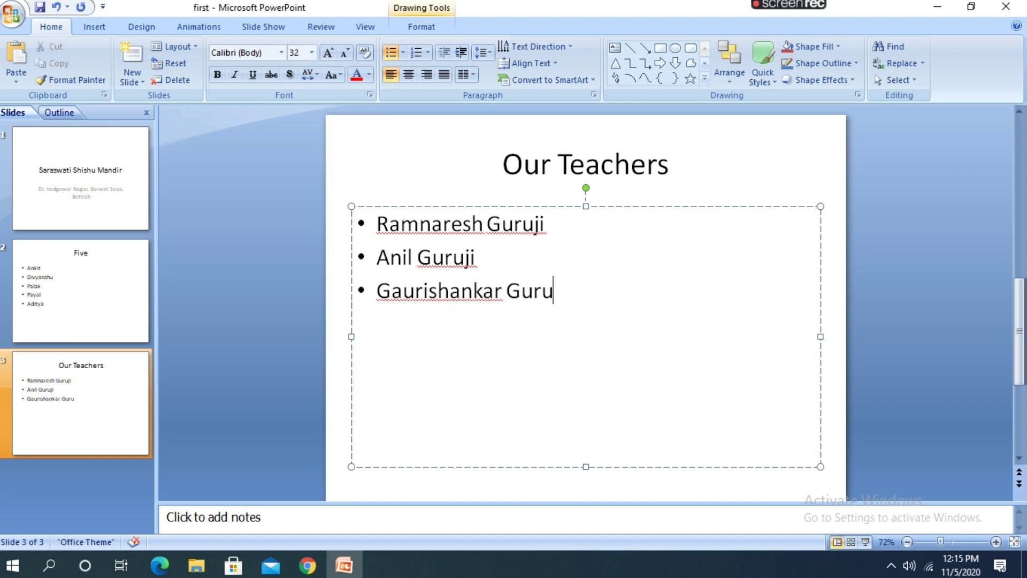
{"action": "type", "text": "ji "}
{"action": "type", "text": "Ar"}
{"action": "type", "text": "c"}
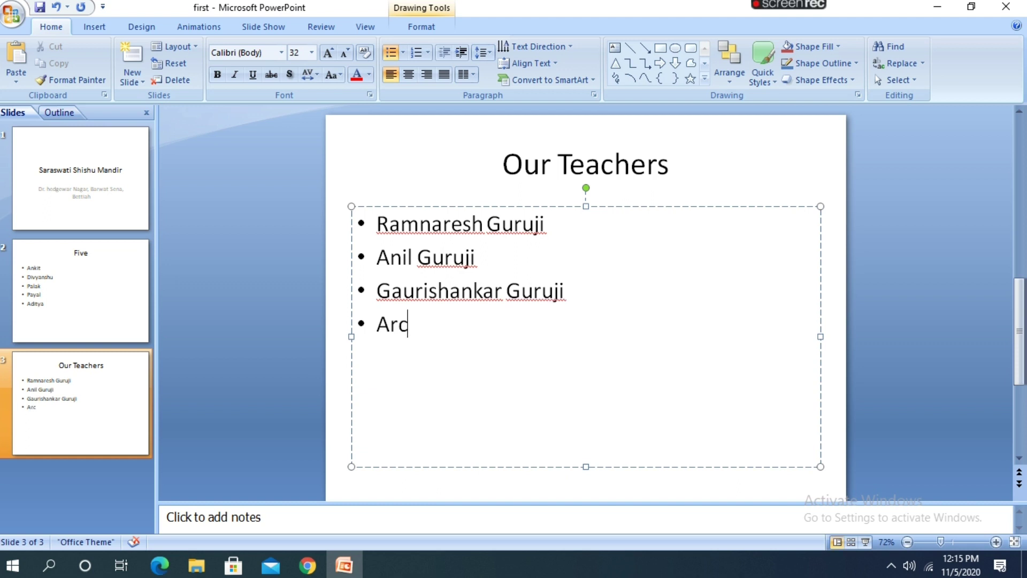
{"action": "type", "text": "hna D"}
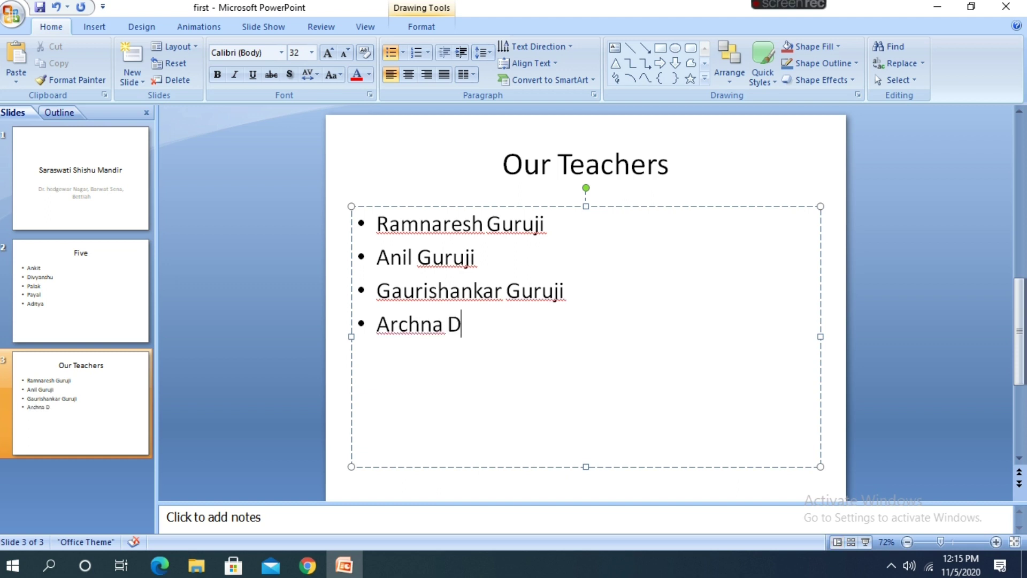
{"action": "type", "text": "idi"}
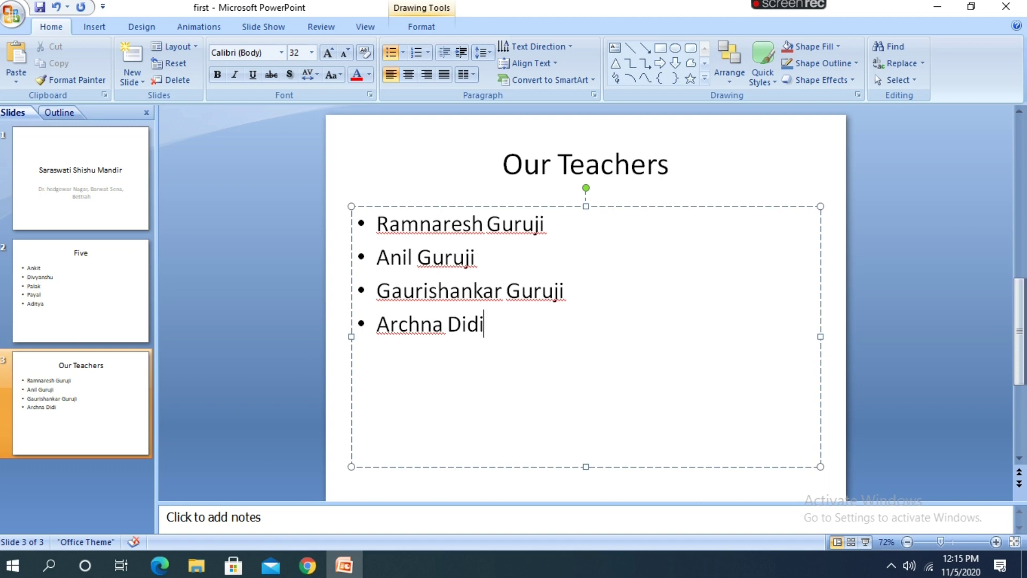
{"action": "type", "text": "ji"}
{"action": "key", "text": "Return"}
{"action": "type", "text": "J"}
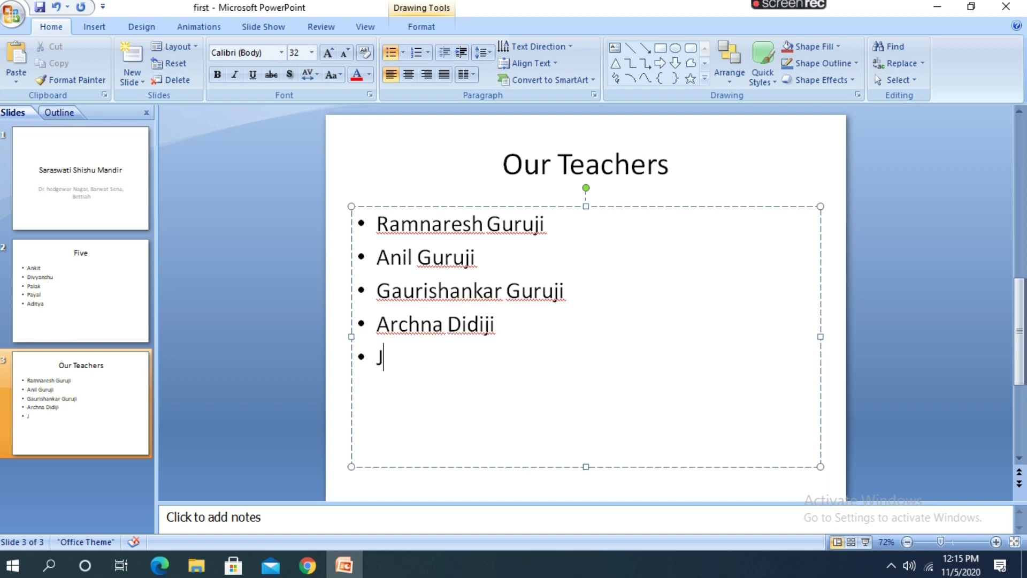
{"action": "type", "text": "itendra "}
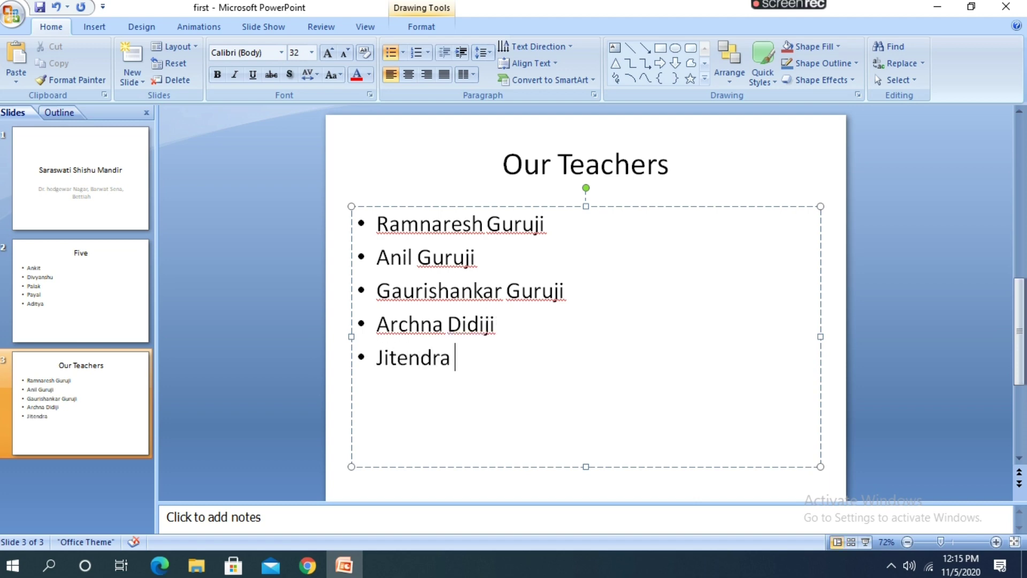
{"action": "type", "text": "Guruji"}
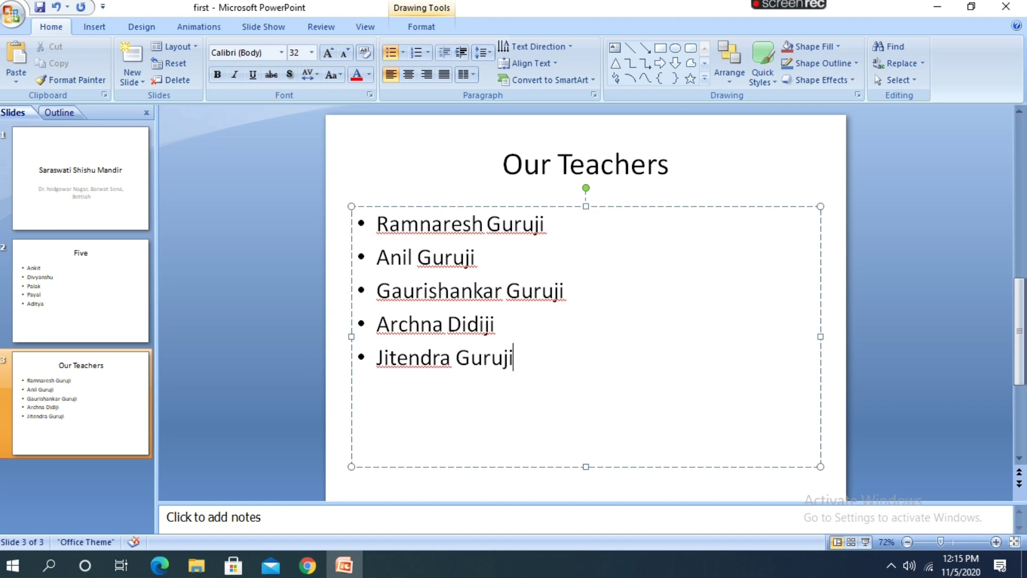
{"action": "key", "text": "Return"}
Step: Drag the Our Teachers thumbnail above Five so it becomes slide 2
{"action": "left_click", "coordinate": [123, 473]}
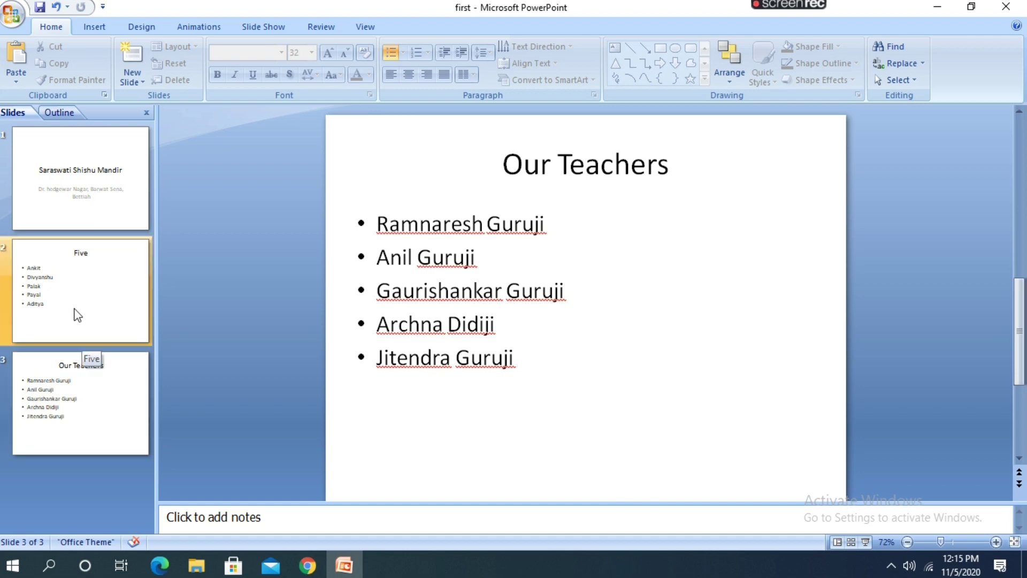
{"action": "left_click", "coordinate": [75, 394]}
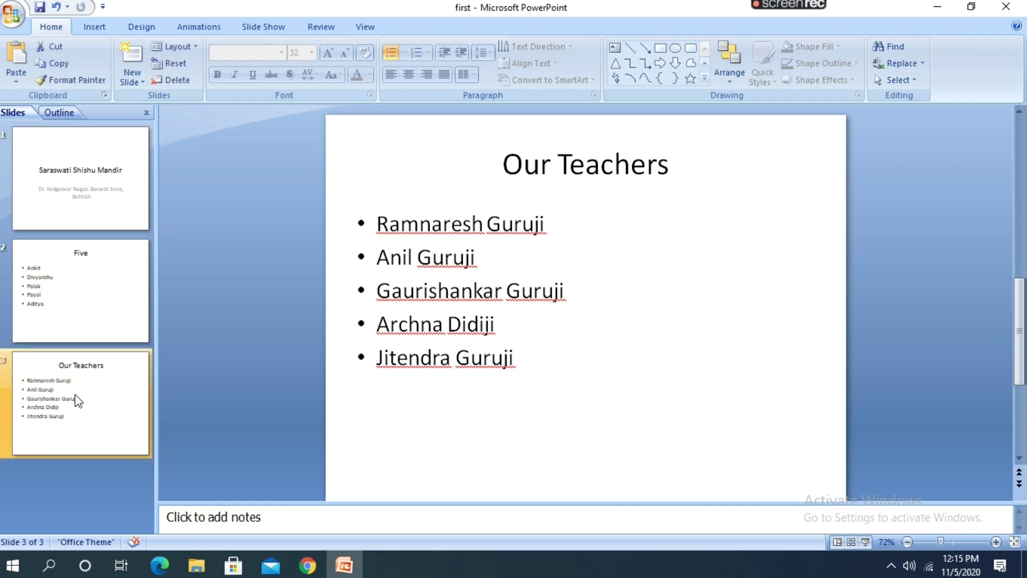
{"action": "left_click_drag", "start_coordinate": [75, 394], "coordinate": [75, 375]}
{"action": "left_click_drag", "start_coordinate": [71, 306], "coordinate": [78, 236]}
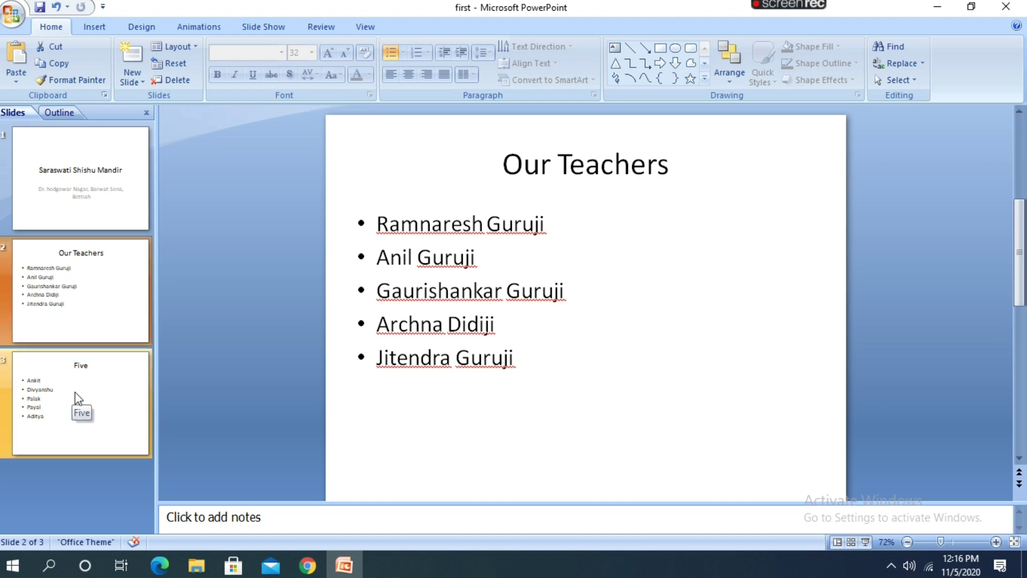
{"action": "left_click", "coordinate": [75, 474]}
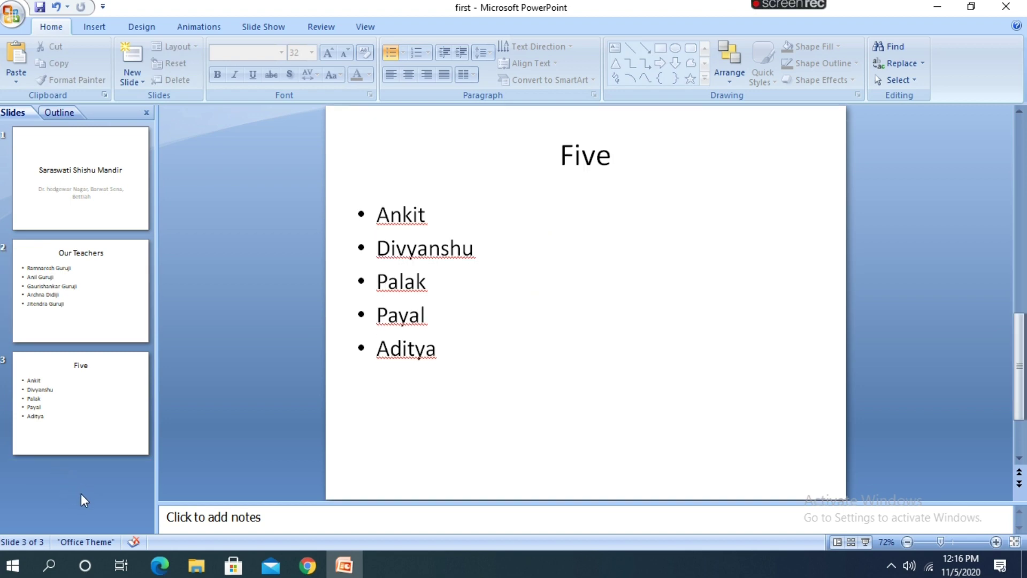
{"action": "left_click", "coordinate": [83, 500]}
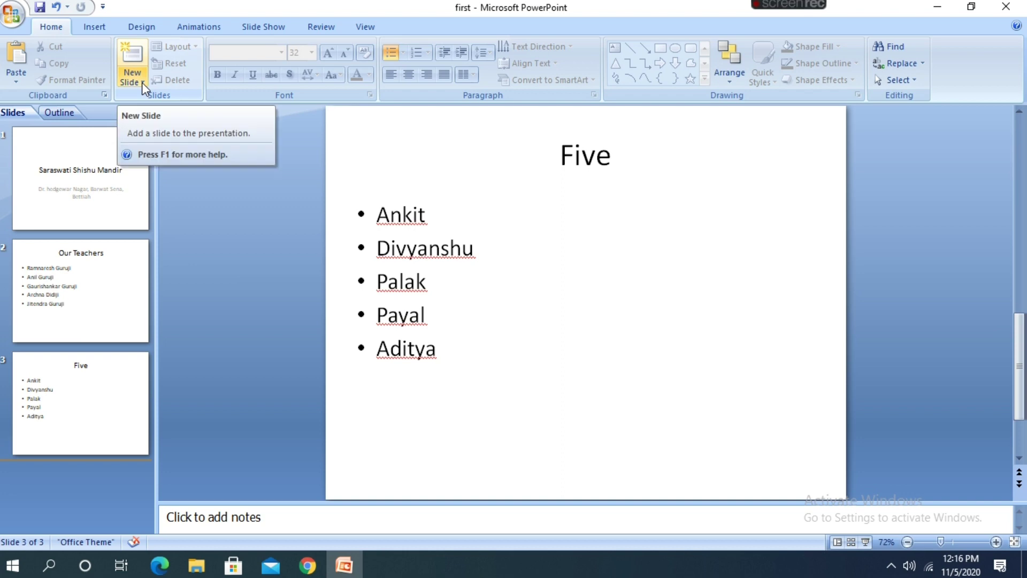
{"action": "left_click", "coordinate": [134, 56]}
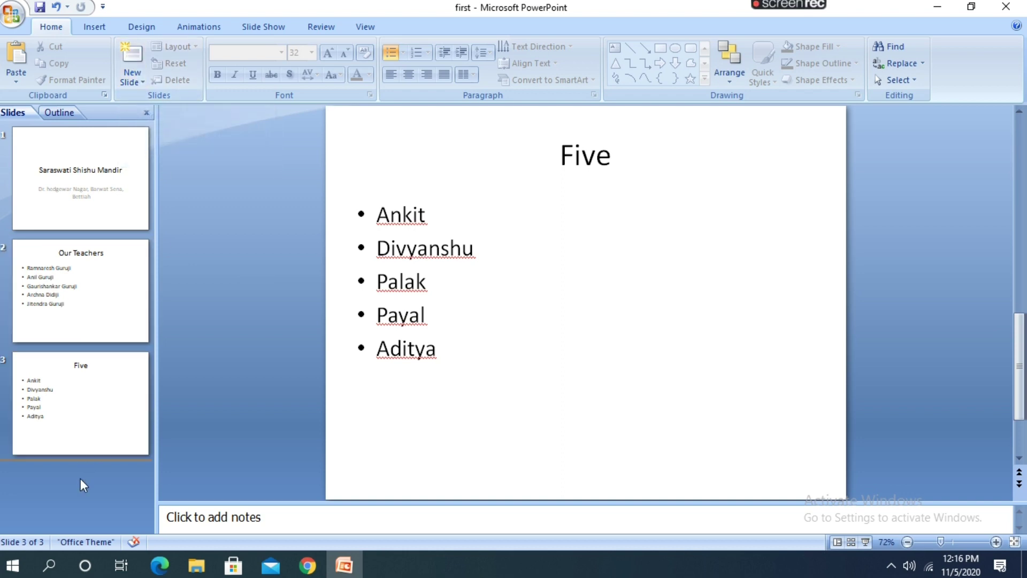
{"action": "left_click", "coordinate": [88, 430]}
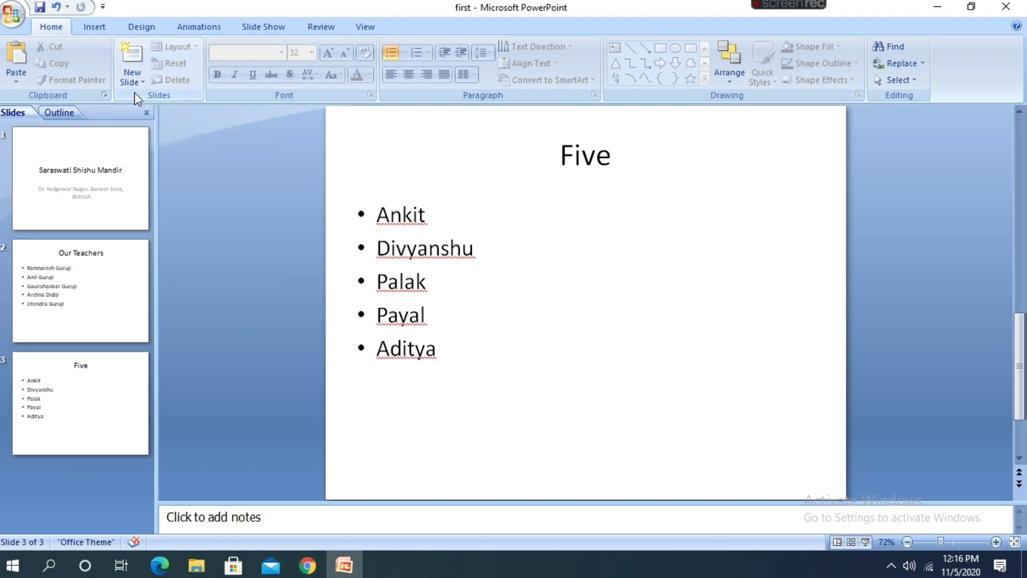
{"action": "left_click", "coordinate": [131, 58]}
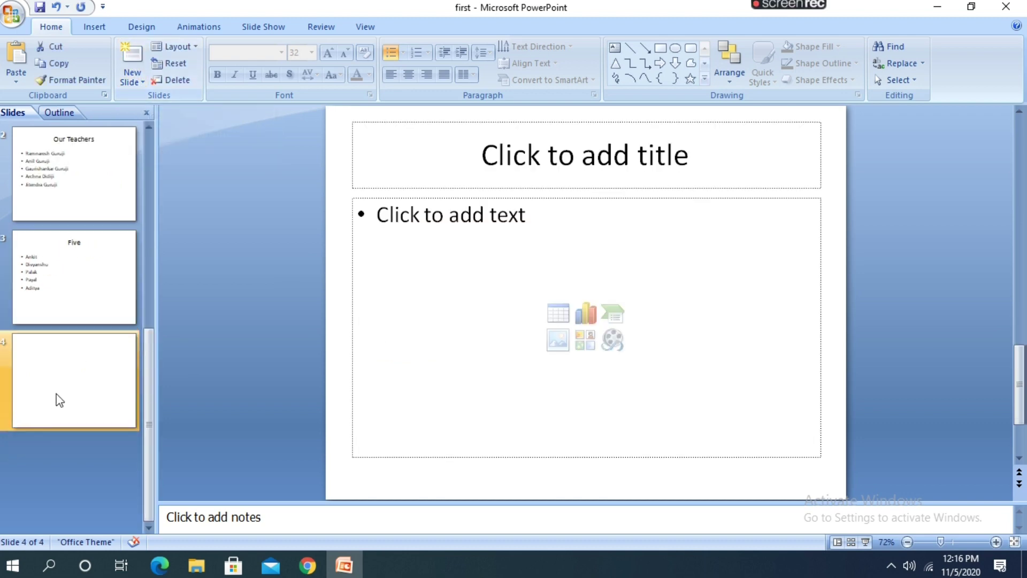
{"action": "left_click", "coordinate": [69, 282]}
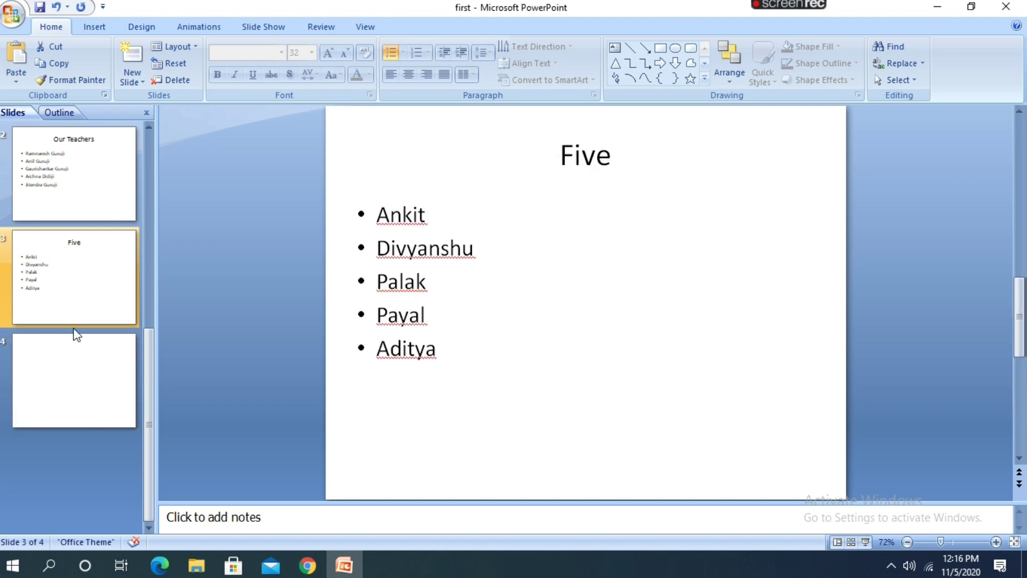
{"action": "left_click", "coordinate": [78, 347]}
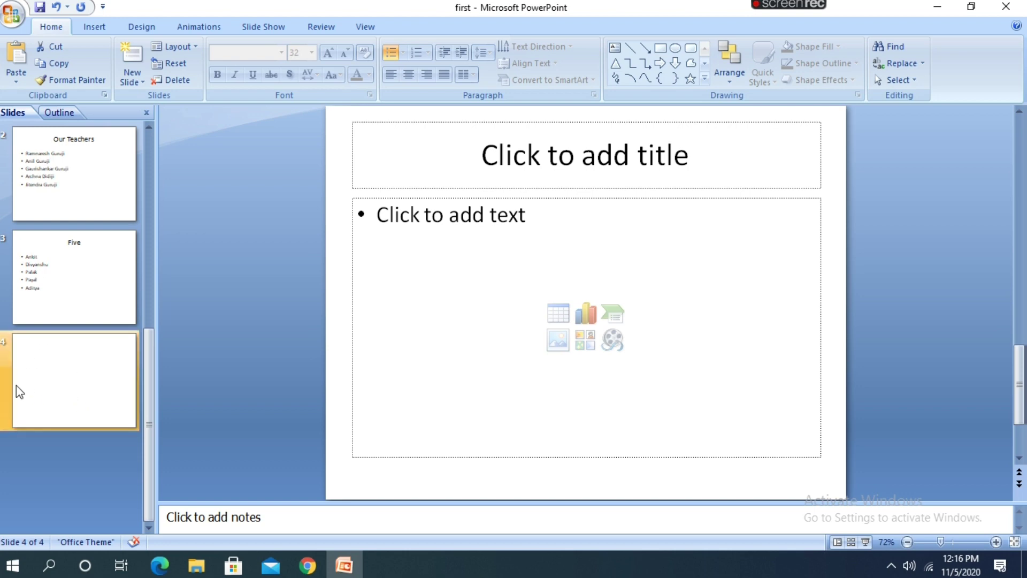
{"action": "right_click", "coordinate": [51, 374]}
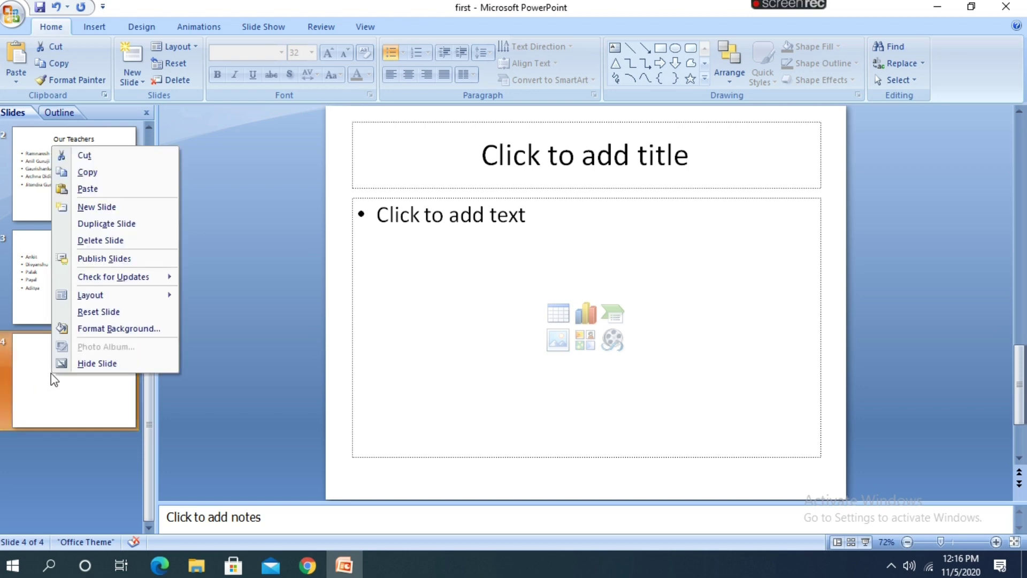
{"action": "left_click", "coordinate": [119, 245]}
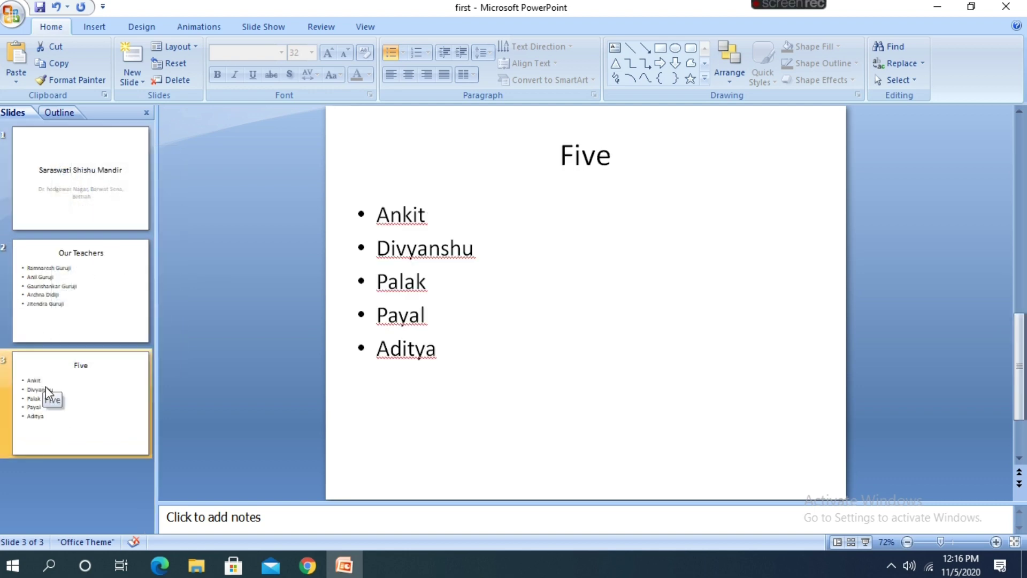
{"action": "left_click", "coordinate": [85, 489]}
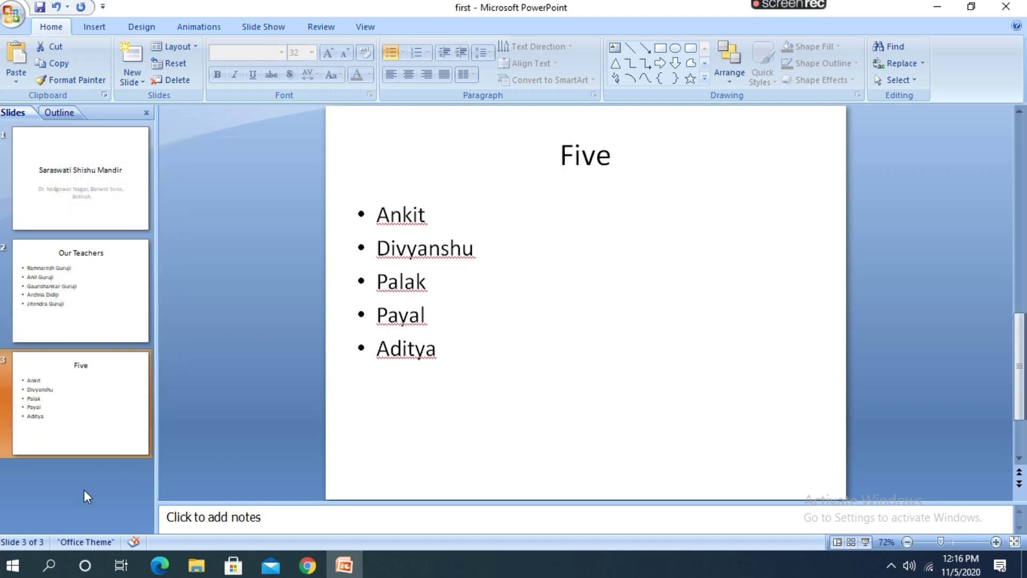
Step: Add a Title Only slide at the end and title it 'Images'
{"action": "left_click", "coordinate": [140, 82]}
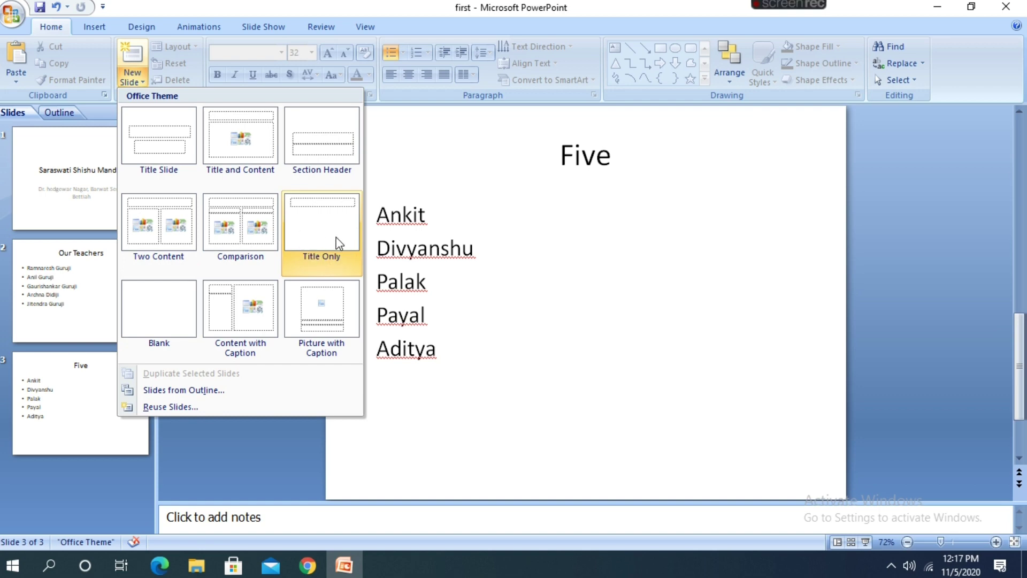
{"action": "left_click", "coordinate": [321, 236]}
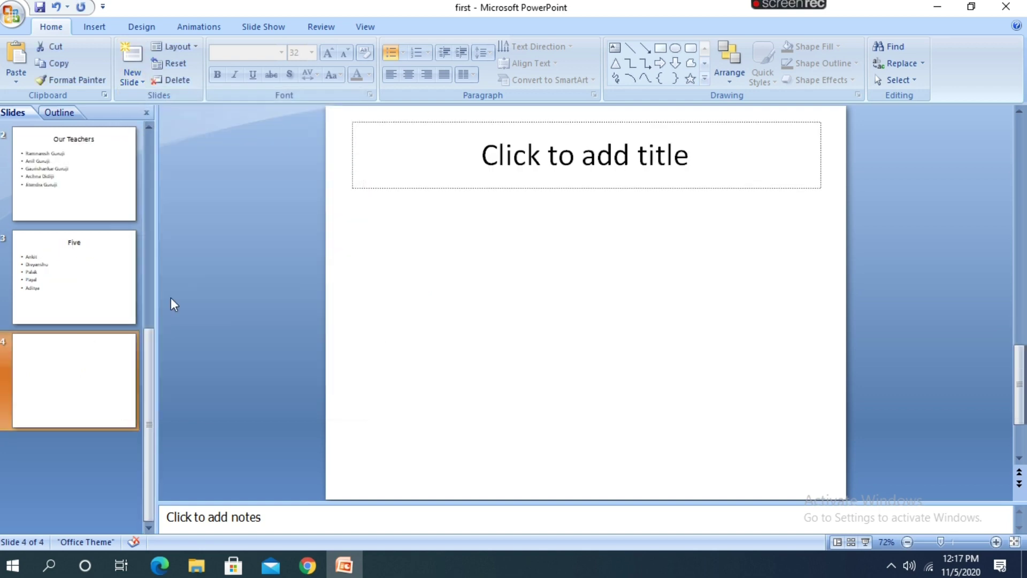
{"action": "left_click", "coordinate": [563, 167]}
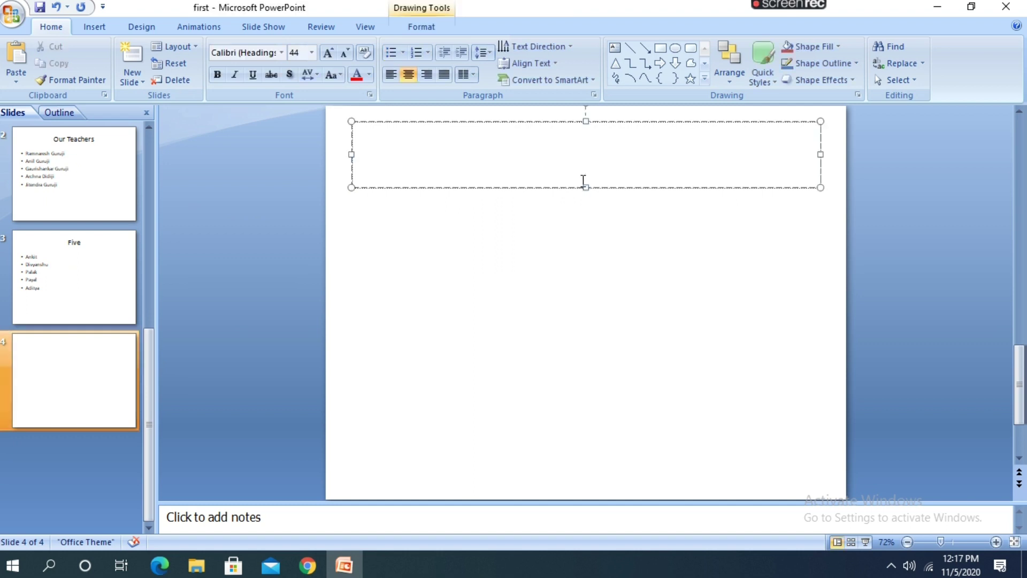
{"action": "type", "text": "Images"}
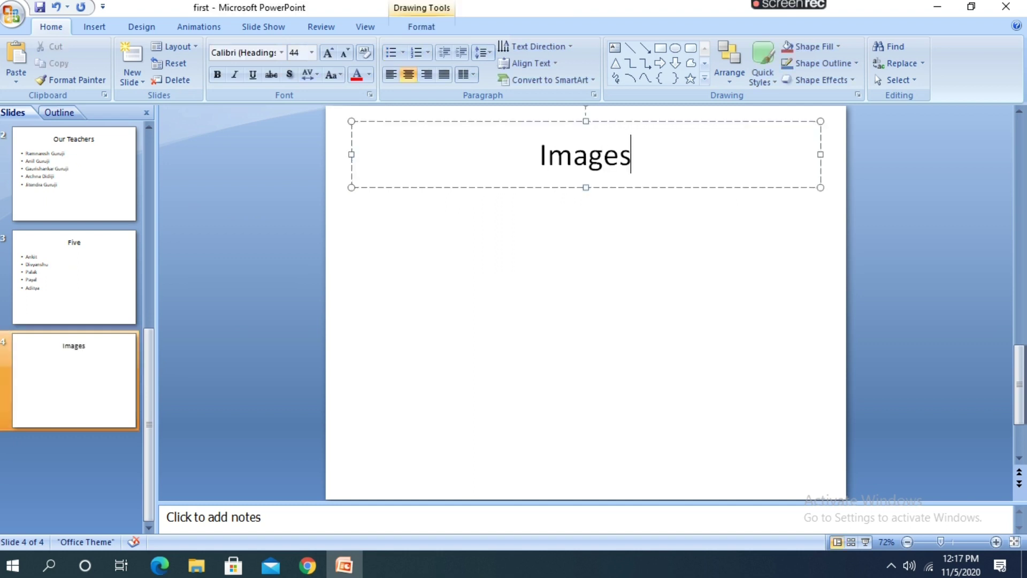
{"action": "left_click", "coordinate": [592, 250]}
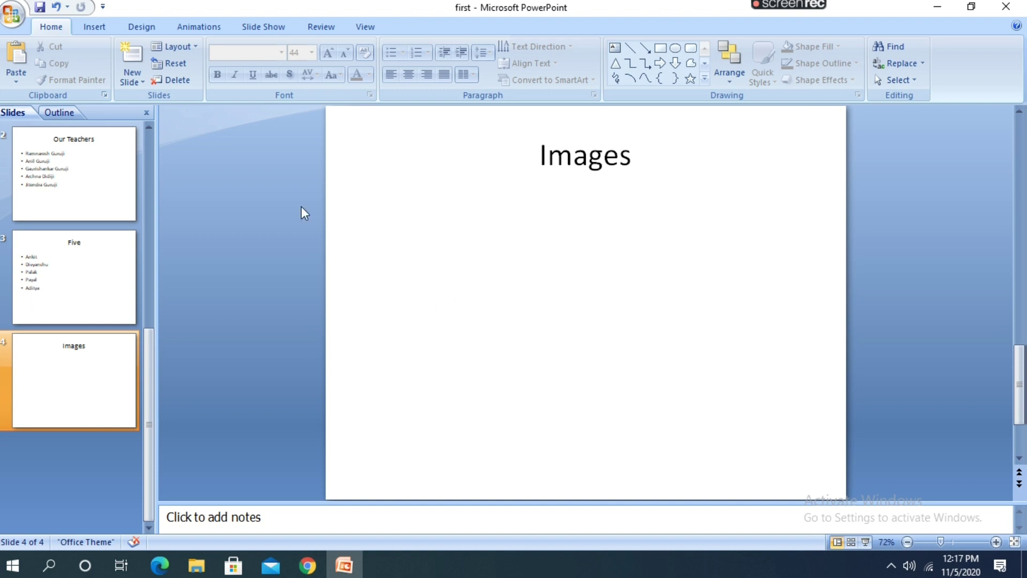
Step: Open the Clip Art task pane from the Insert tab, cancelling the Picture dialog
{"action": "left_click", "coordinate": [98, 27]}
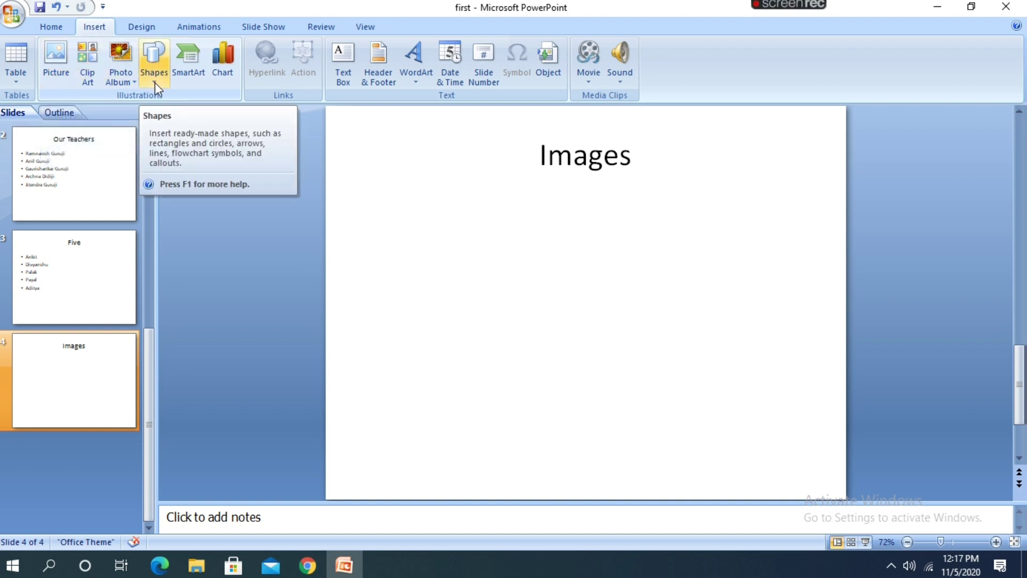
{"action": "left_click", "coordinate": [59, 89]}
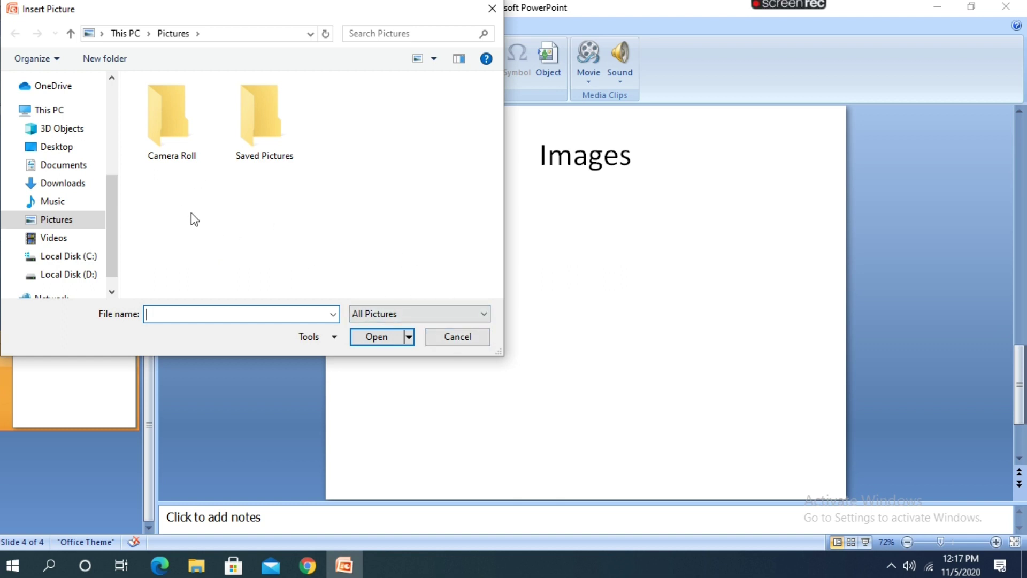
{"action": "left_click", "coordinate": [455, 342]}
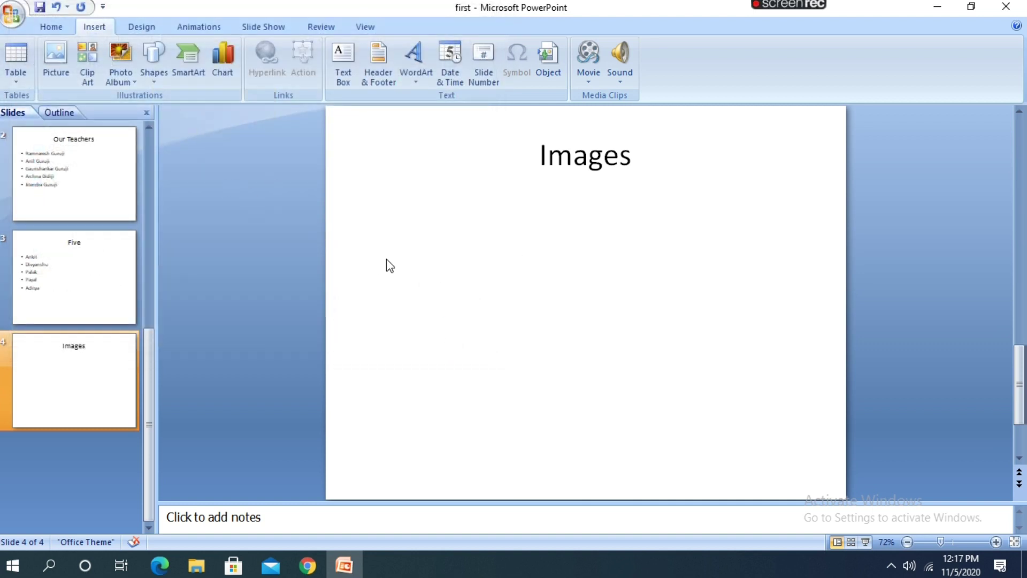
{"action": "left_click", "coordinate": [89, 67]}
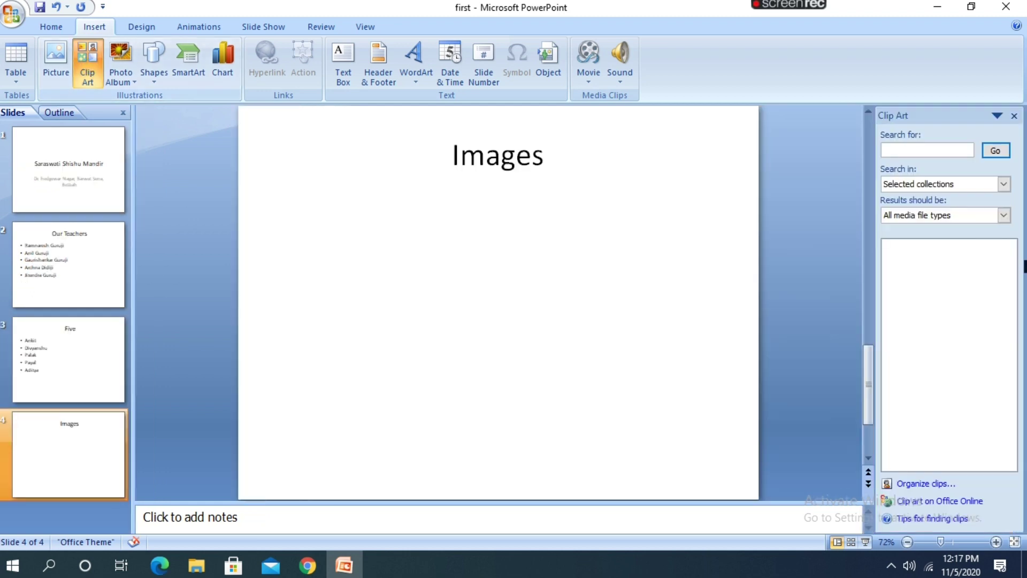
Step: Search clip art including online content and insert the school bus picture
{"action": "left_click", "coordinate": [996, 151]}
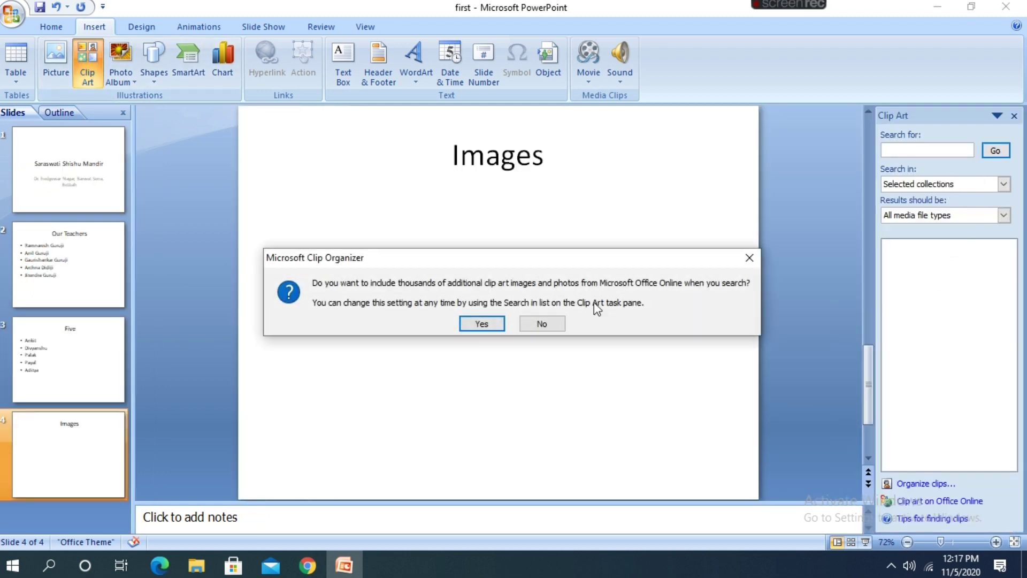
{"action": "left_click", "coordinate": [481, 324]}
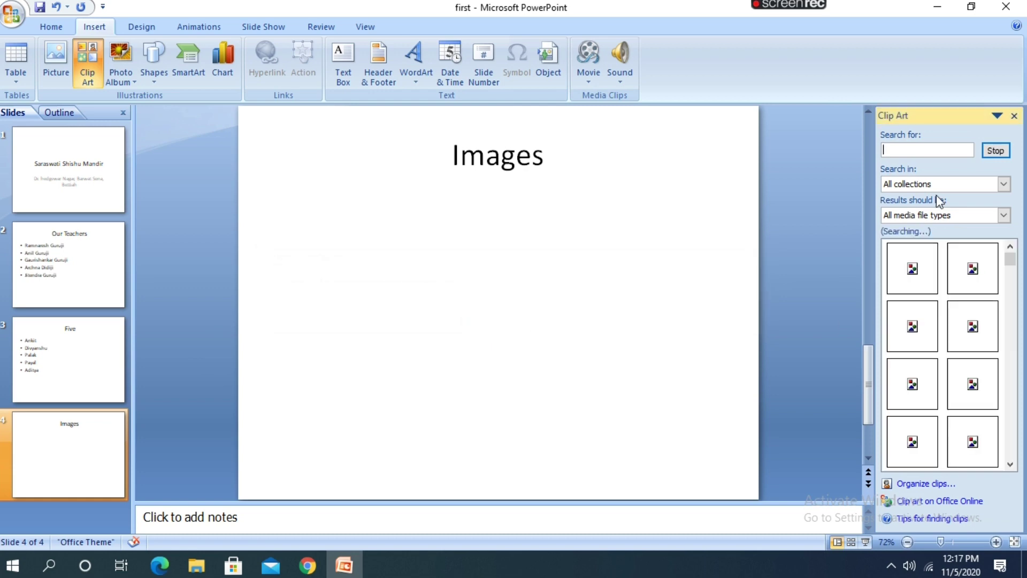
{"action": "scroll", "coordinate": [936, 351], "scroll_direction": "down", "scroll_amount": 3}
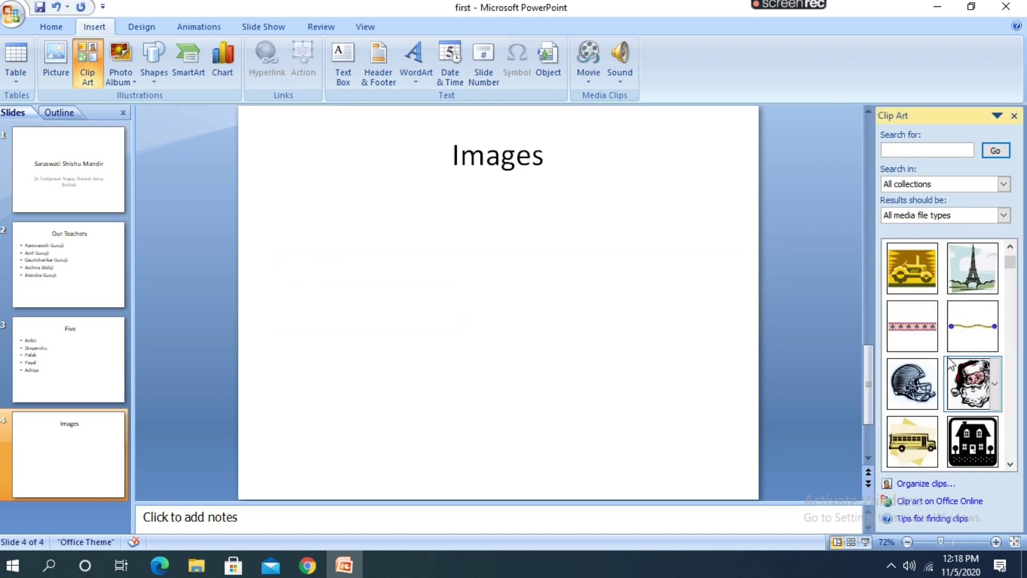
{"action": "scroll", "coordinate": [947, 351], "scroll_direction": "down", "scroll_amount": 3}
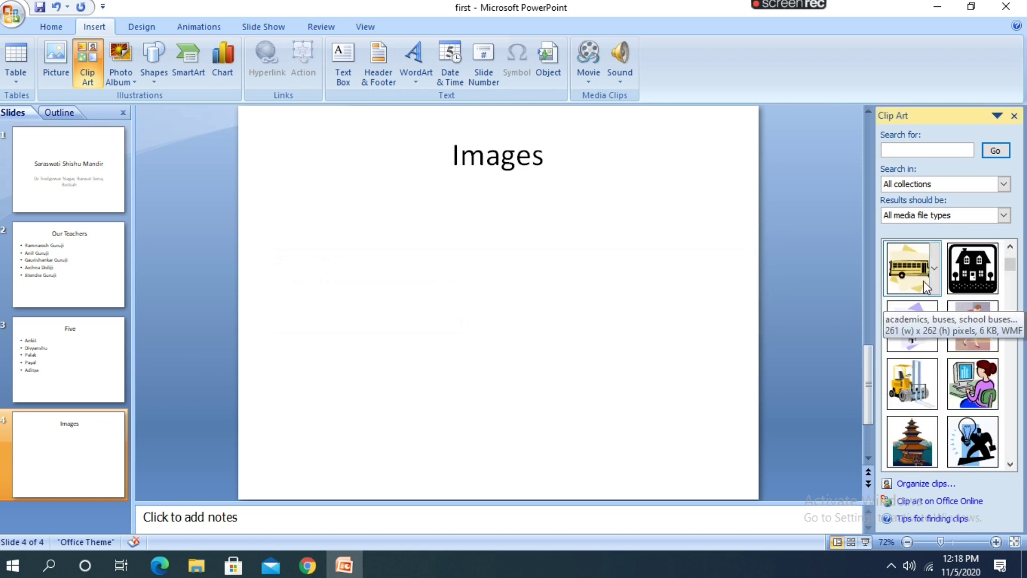
{"action": "left_click", "coordinate": [901, 287]}
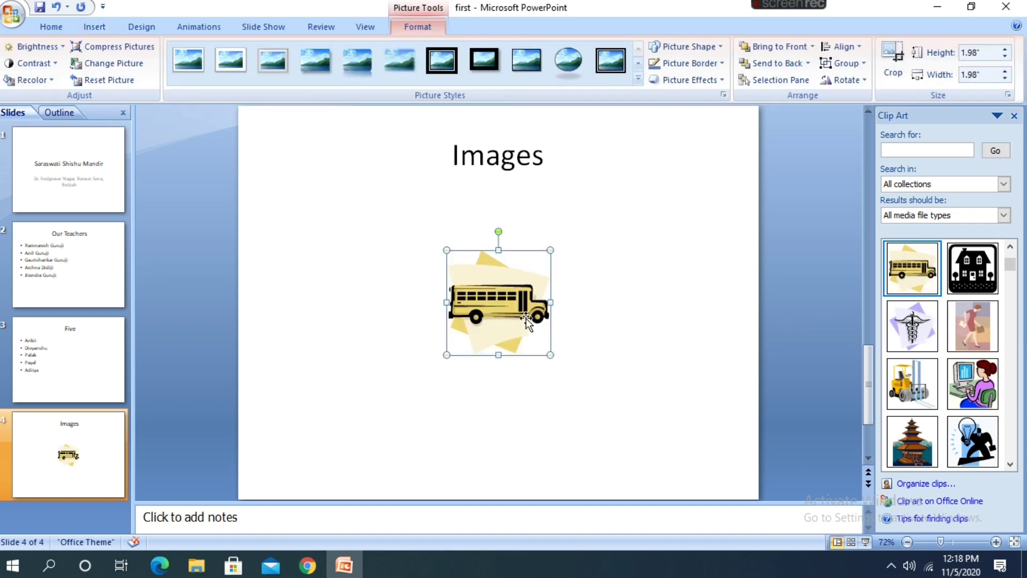
Step: Move the bus picture up and left and enlarge it from its corner
{"action": "mouse_move", "coordinate": [526, 320]}
{"action": "left_mouse_down"}
{"action": "mouse_move", "coordinate": [413, 297]}
{"action": "mouse_move", "coordinate": [351, 246]}
{"action": "left_mouse_up"}
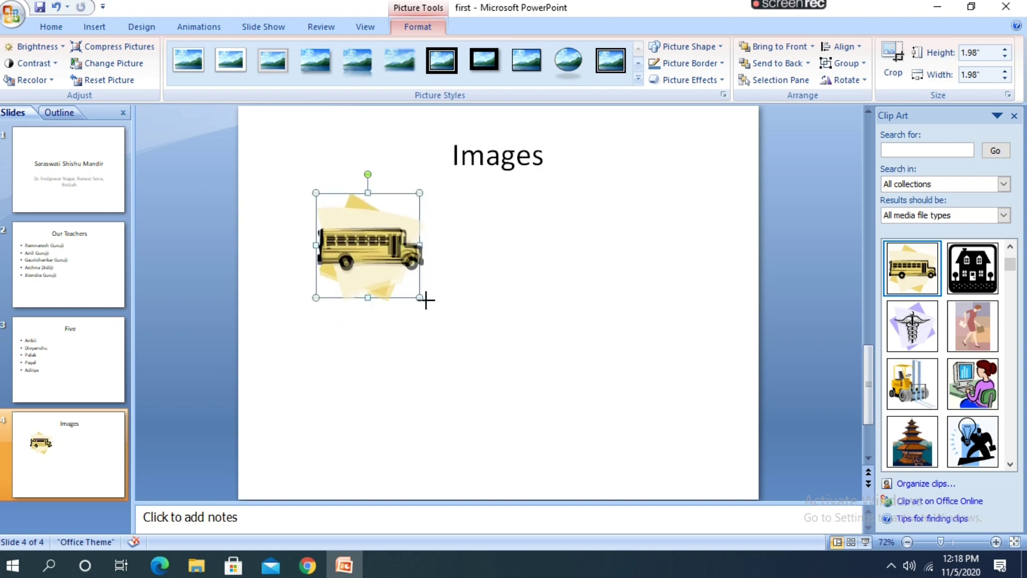
{"action": "left_click_drag", "start_coordinate": [425, 301], "coordinate": [459, 337]}
{"action": "left_click", "coordinate": [552, 327]}
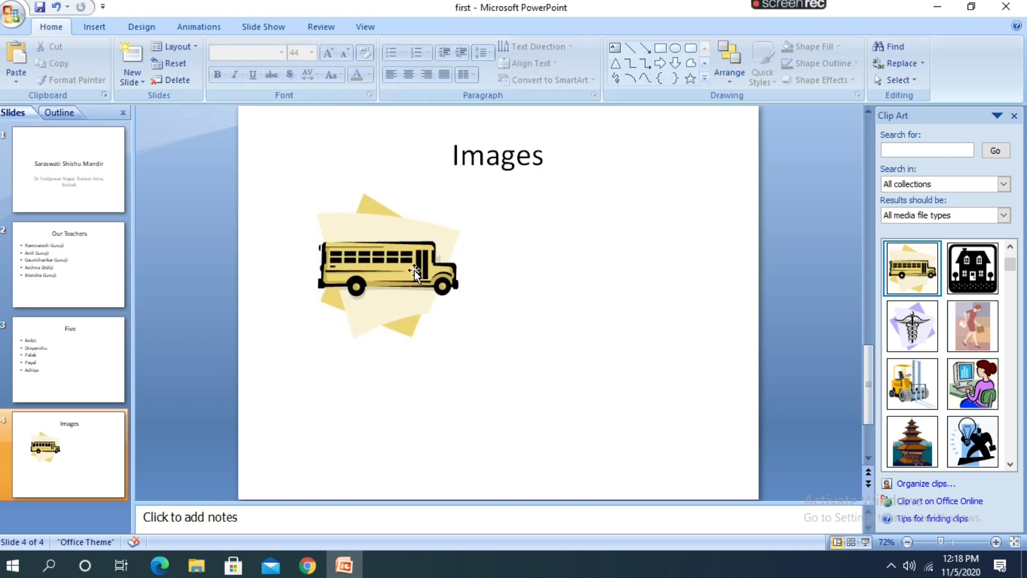
{"action": "left_click_drag", "start_coordinate": [414, 271], "coordinate": [391, 280]}
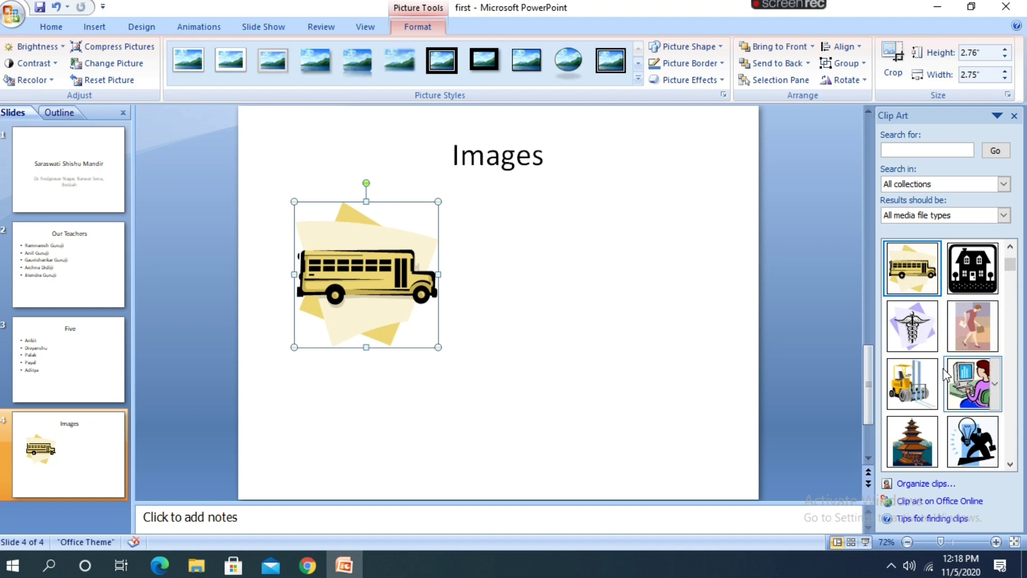
Step: Search the clip art for school pictures with the keyword 'school'
{"action": "scroll", "coordinate": [944, 375], "scroll_direction": "down", "scroll_amount": 3}
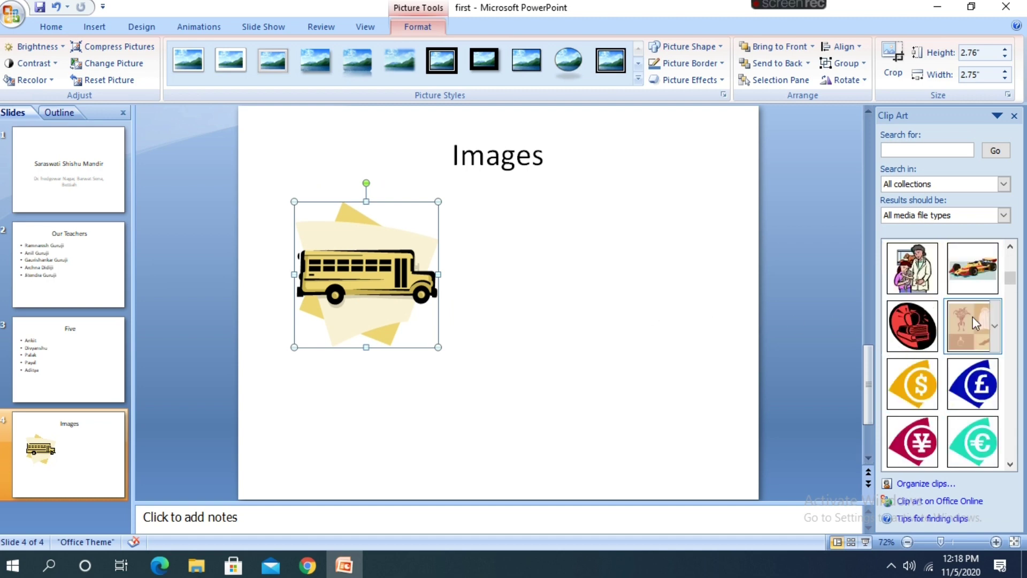
{"action": "scroll", "coordinate": [974, 338], "scroll_direction": "down", "scroll_amount": 2}
{"action": "scroll", "coordinate": [962, 393], "scroll_direction": "down", "scroll_amount": 2}
{"action": "scroll", "coordinate": [965, 397], "scroll_direction": "down", "scroll_amount": 2}
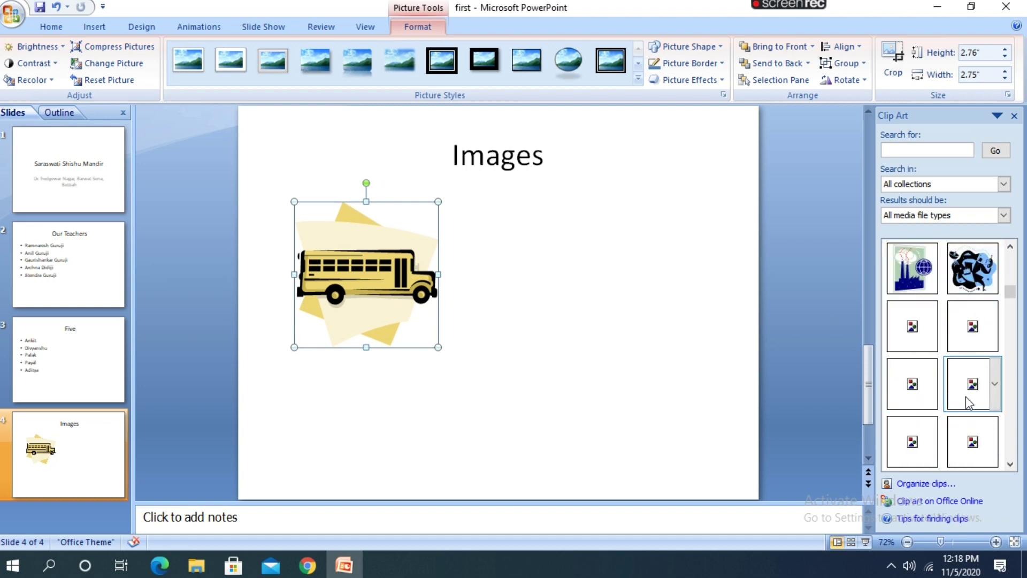
{"action": "scroll", "coordinate": [965, 395], "scroll_direction": "down", "scroll_amount": 2}
{"action": "scroll", "coordinate": [965, 396], "scroll_direction": "down", "scroll_amount": 2}
{"action": "scroll", "coordinate": [965, 396], "scroll_direction": "down", "scroll_amount": 2}
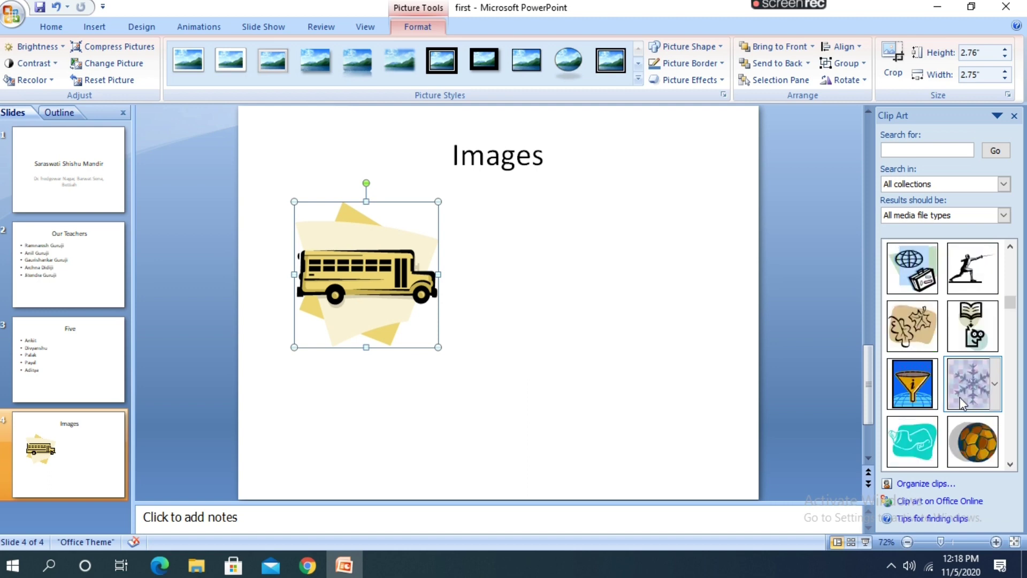
{"action": "scroll", "coordinate": [961, 403], "scroll_direction": "down", "scroll_amount": 2}
{"action": "scroll", "coordinate": [957, 388], "scroll_direction": "down", "scroll_amount": 2}
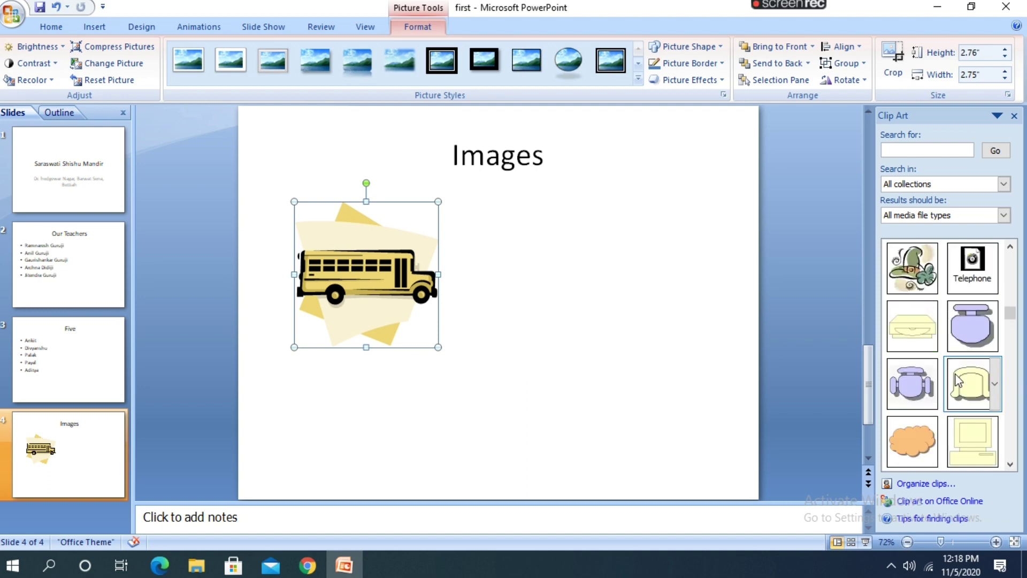
{"action": "scroll", "coordinate": [958, 381], "scroll_direction": "down", "scroll_amount": 3}
{"action": "left_click", "coordinate": [917, 149]}
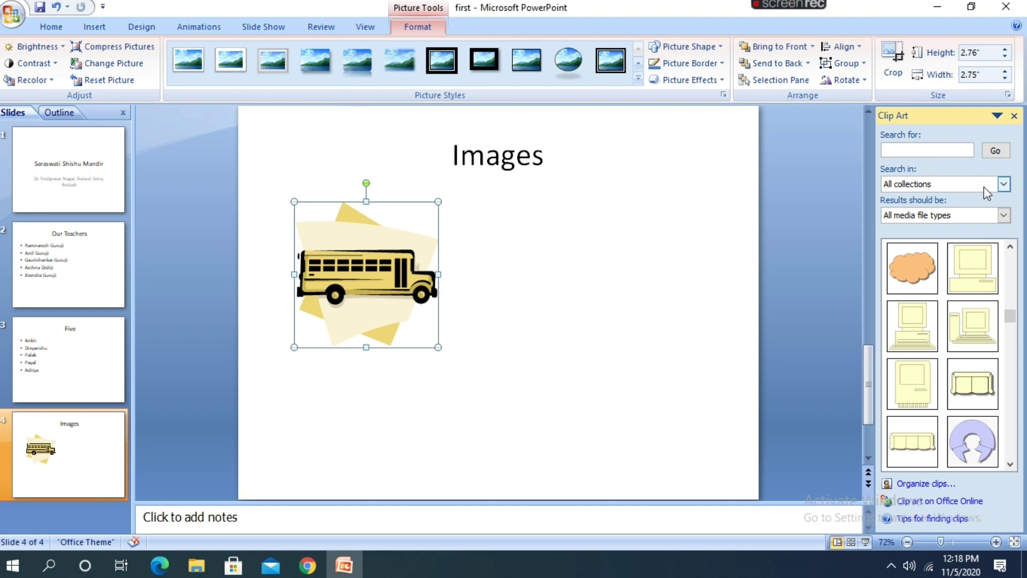
{"action": "type", "text": "school"}
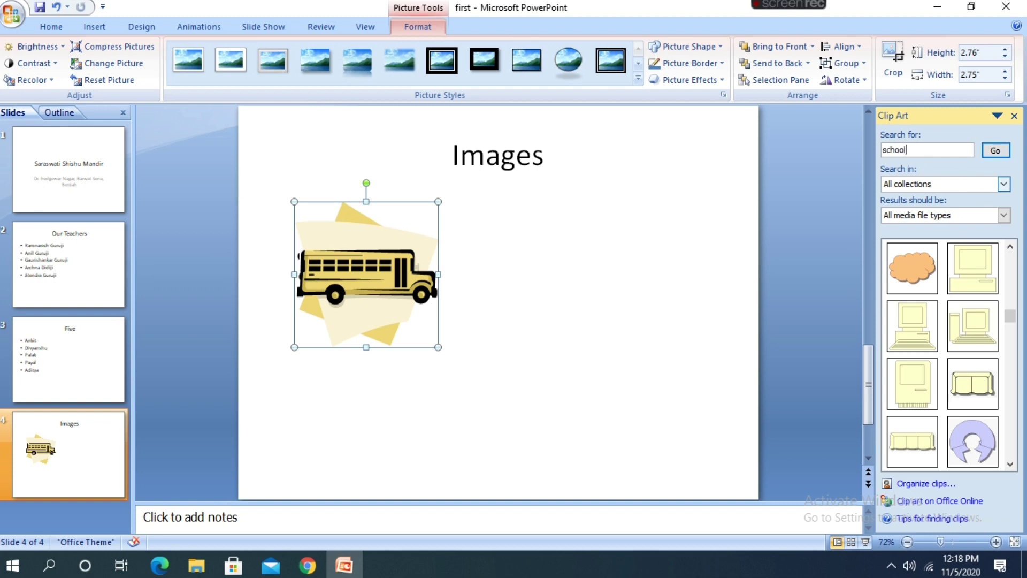
{"action": "left_click", "coordinate": [995, 150]}
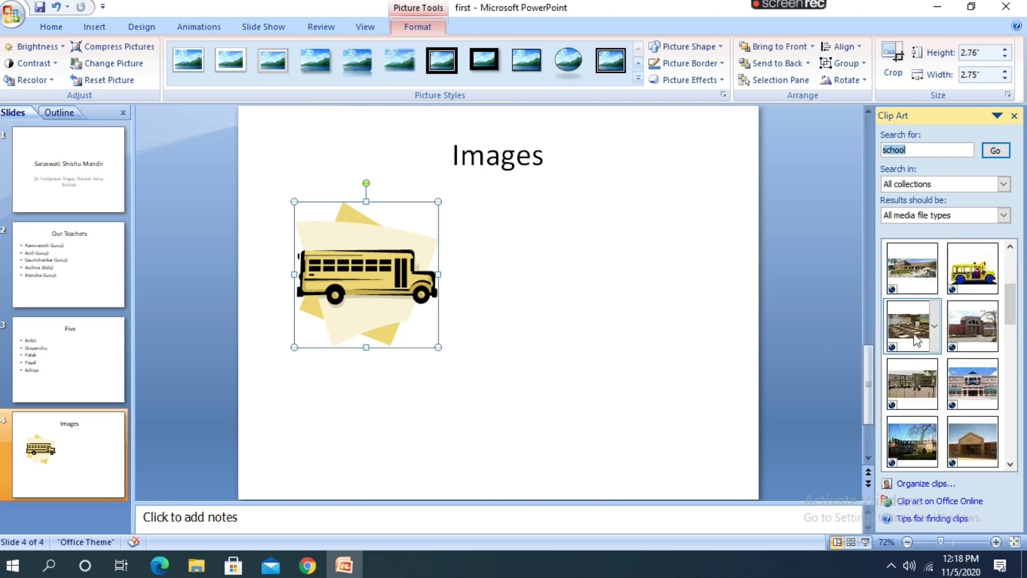
{"action": "mouse_move", "coordinate": [912, 268]}
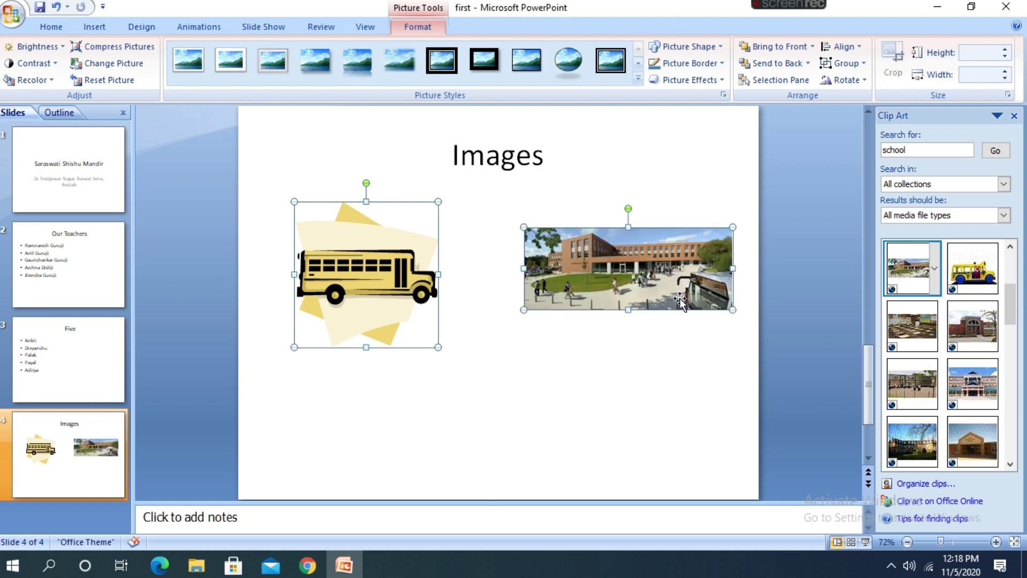
Step: Make the school photo taller, wider and larger, and shift the bus right
{"action": "left_click_drag", "start_coordinate": [624, 271], "coordinate": [582, 265]}
{"action": "left_click", "coordinate": [581, 264]}
{"action": "left_click_drag", "start_coordinate": [609, 302], "coordinate": [607, 342]}
{"action": "left_click_drag", "start_coordinate": [496, 281], "coordinate": [476, 280]}
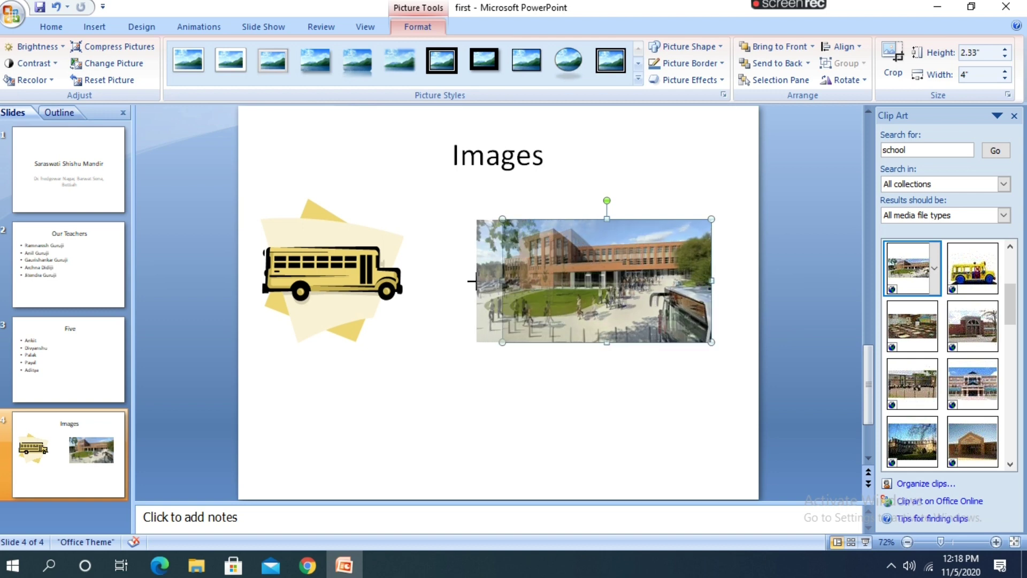
{"action": "left_click_drag", "start_coordinate": [360, 280], "coordinate": [400, 289]}
{"action": "left_click", "coordinate": [590, 430]}
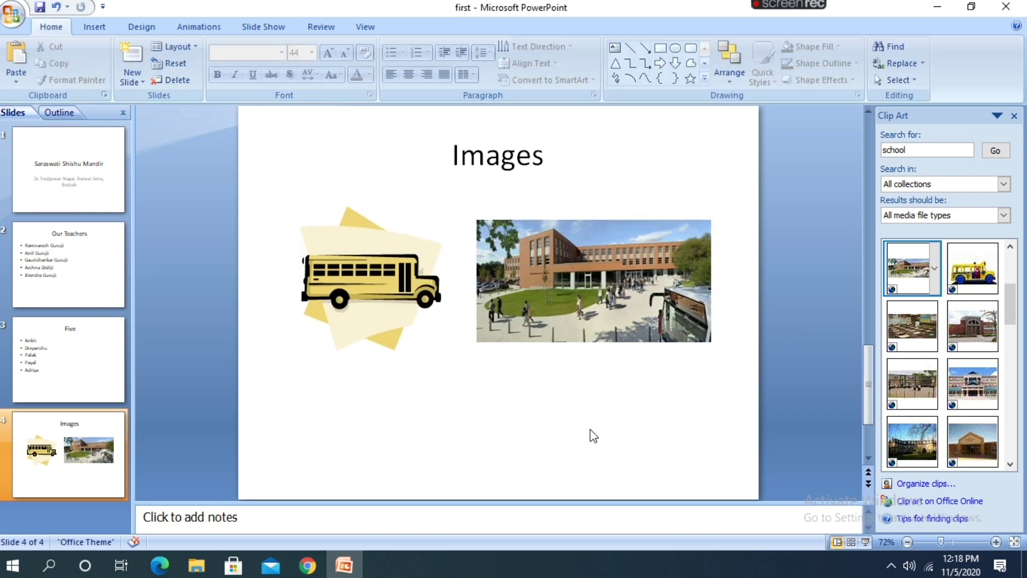
{"action": "left_click", "coordinate": [588, 310]}
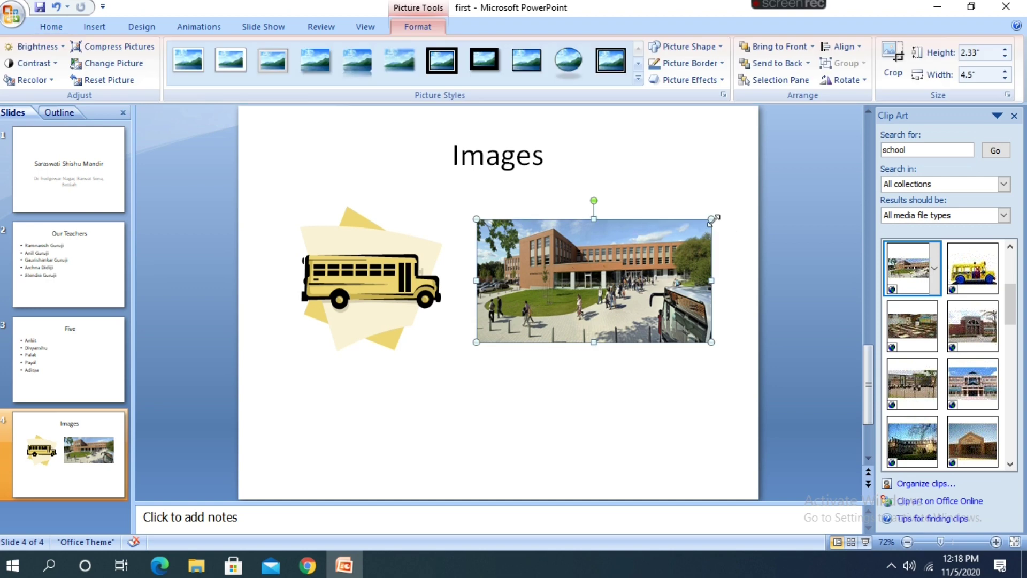
{"action": "left_click_drag", "start_coordinate": [711, 219], "coordinate": [728, 210]}
{"action": "left_click", "coordinate": [610, 410]}
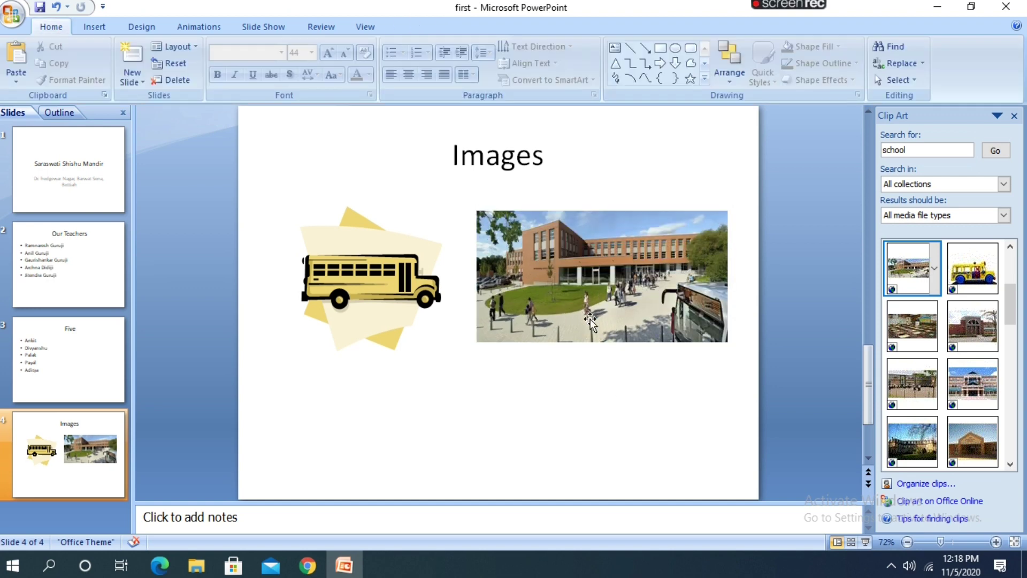
Step: Move the photo up and the bus under the photo's lower-left corner
{"action": "left_click_drag", "start_coordinate": [589, 319], "coordinate": [567, 371]}
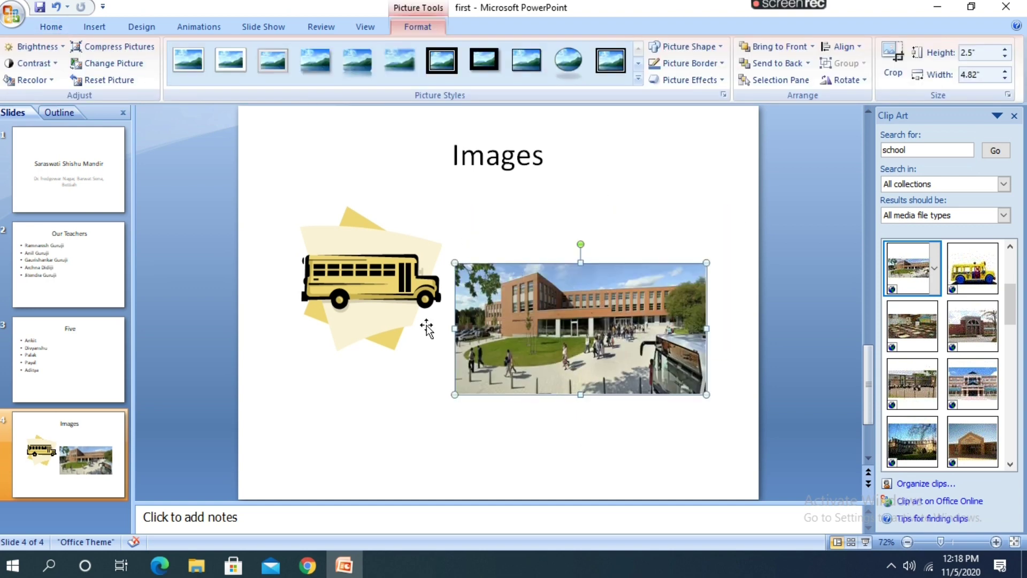
{"action": "left_click_drag", "start_coordinate": [387, 291], "coordinate": [438, 400]}
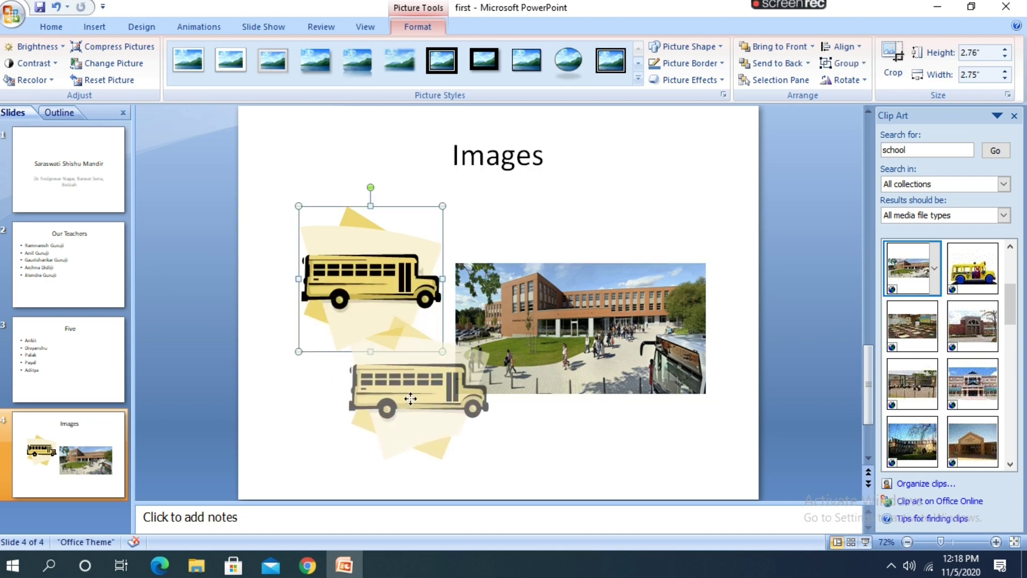
{"action": "left_click_drag", "start_coordinate": [619, 348], "coordinate": [597, 300]}
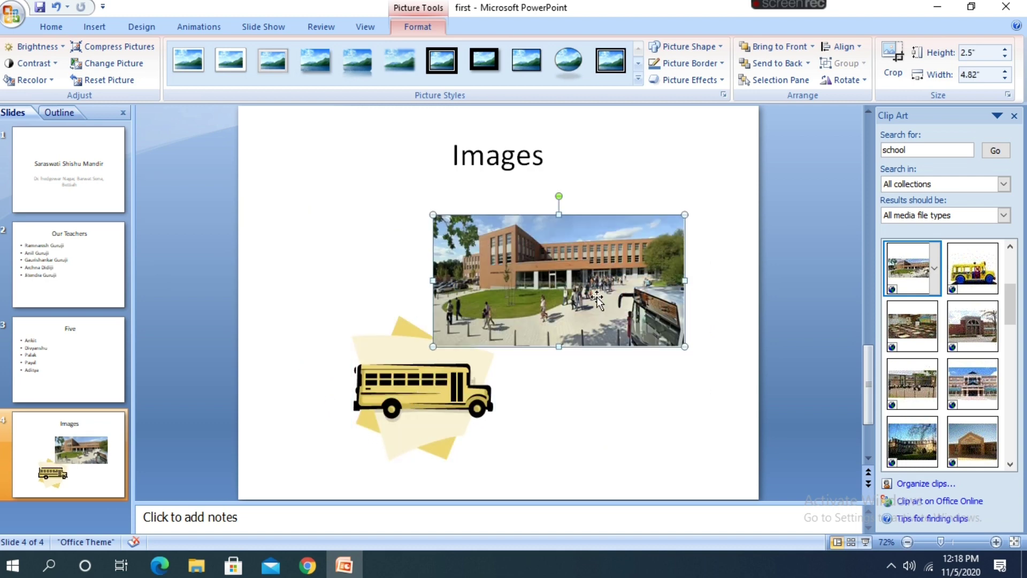
{"action": "left_click", "coordinate": [430, 390]}
{"action": "mouse_move", "coordinate": [429, 389]}
{"action": "left_mouse_down"}
{"action": "mouse_move", "coordinate": [438, 346]}
{"action": "mouse_move", "coordinate": [453, 357]}
{"action": "left_mouse_up"}
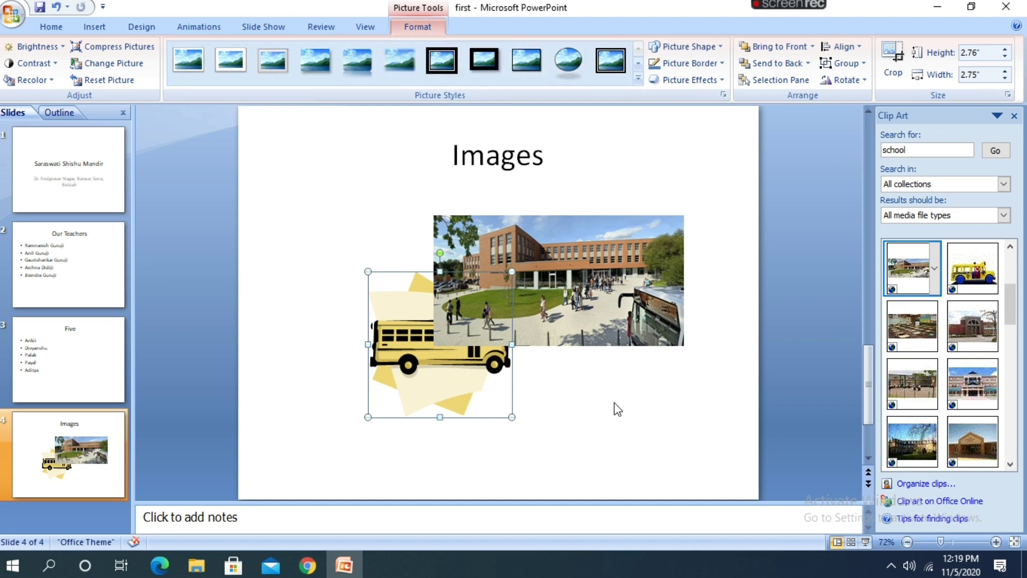
Step: Bring the bus clip art to the front, over the school photo
{"action": "left_click", "coordinate": [591, 407]}
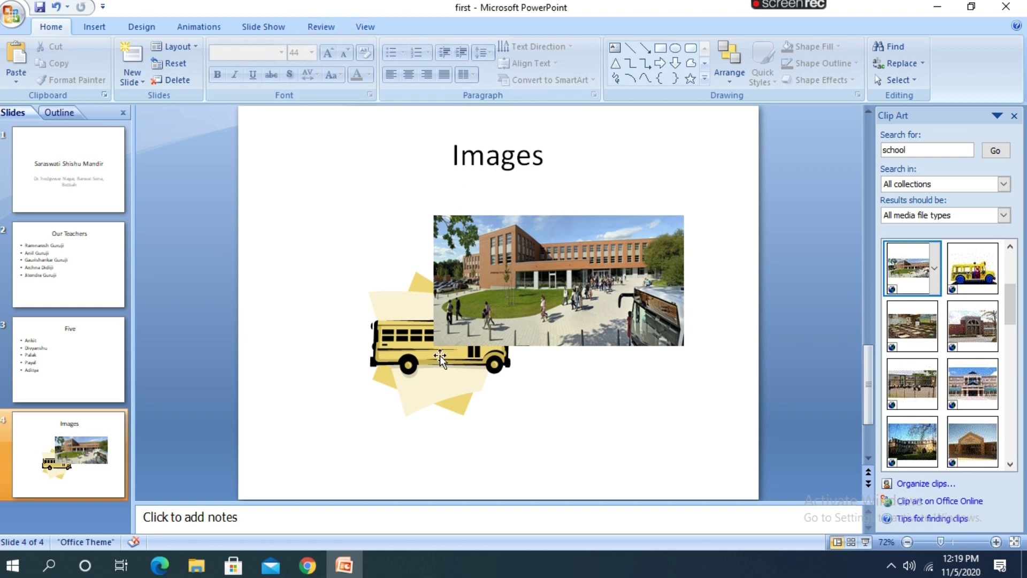
{"action": "left_click", "coordinate": [410, 355]}
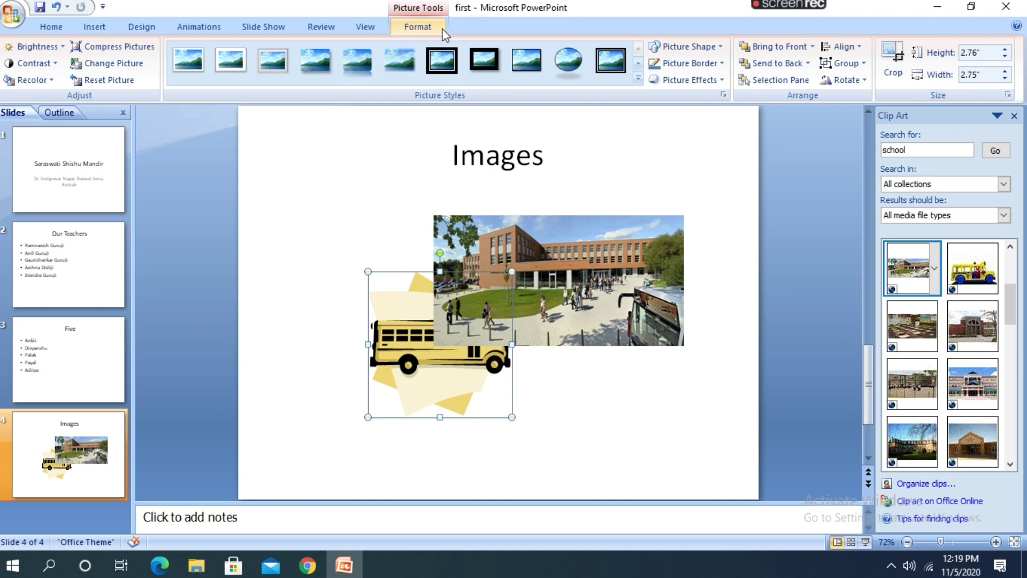
{"action": "left_click", "coordinate": [790, 53]}
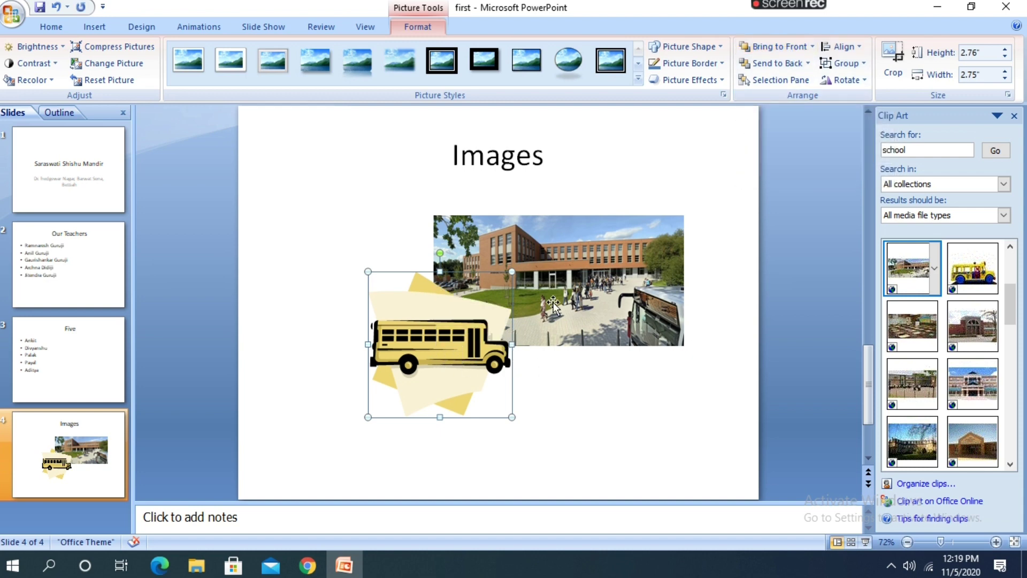
{"action": "left_click", "coordinate": [560, 403]}
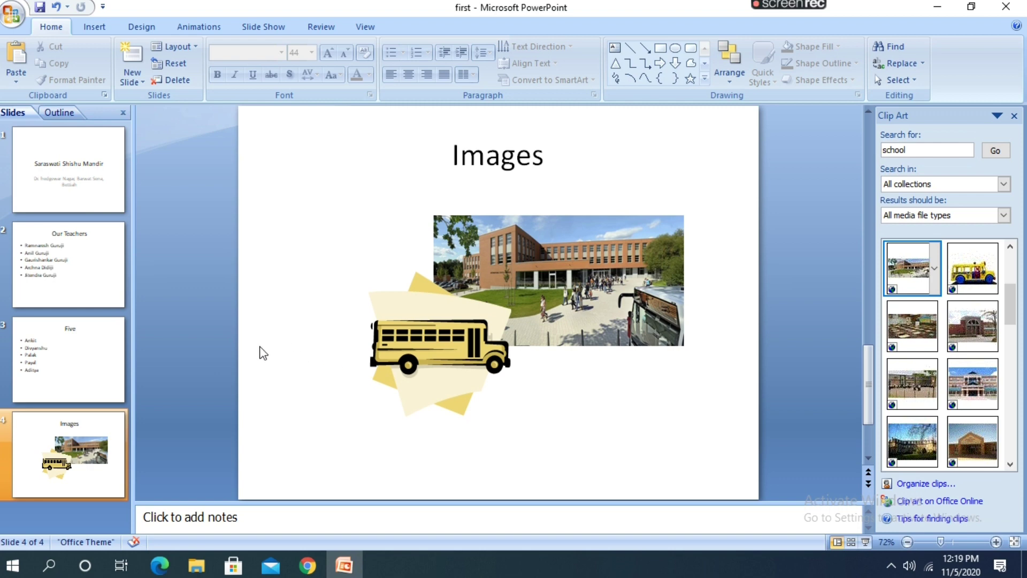
{"action": "left_click", "coordinate": [92, 27]}
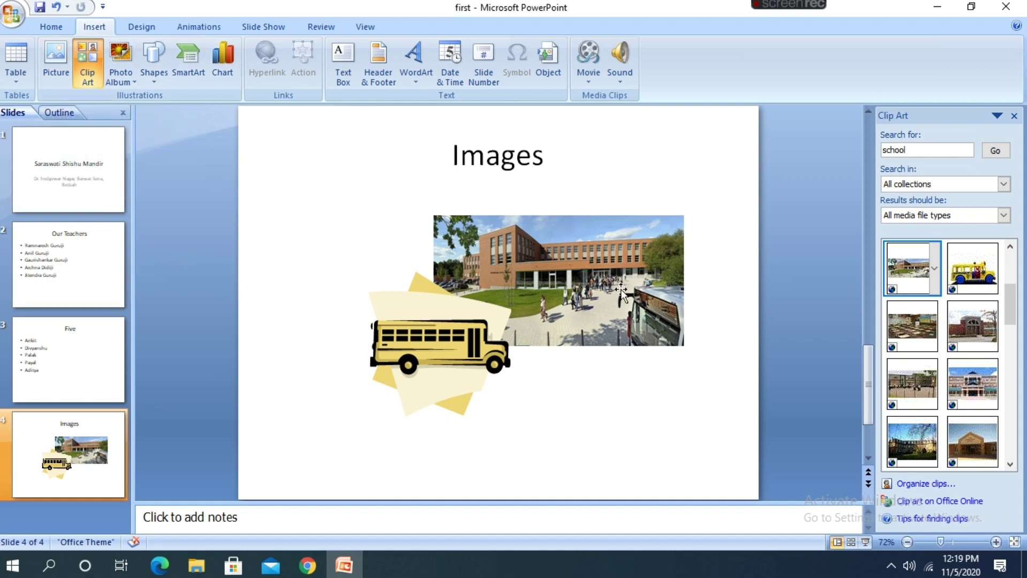
Step: Draw a left-right block arrow below the two pictures
{"action": "left_click", "coordinate": [155, 82]}
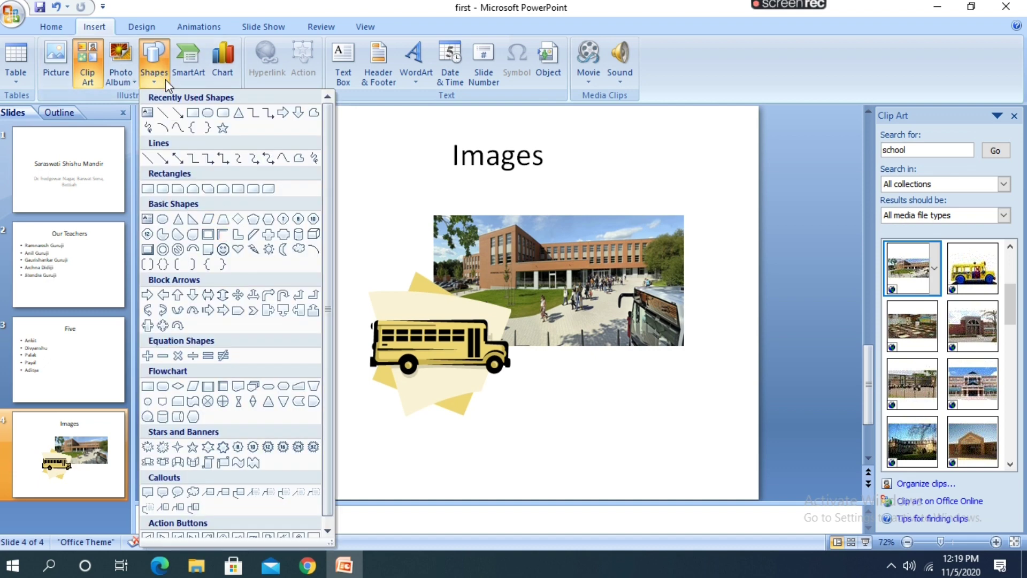
{"action": "left_click", "coordinate": [391, 151]}
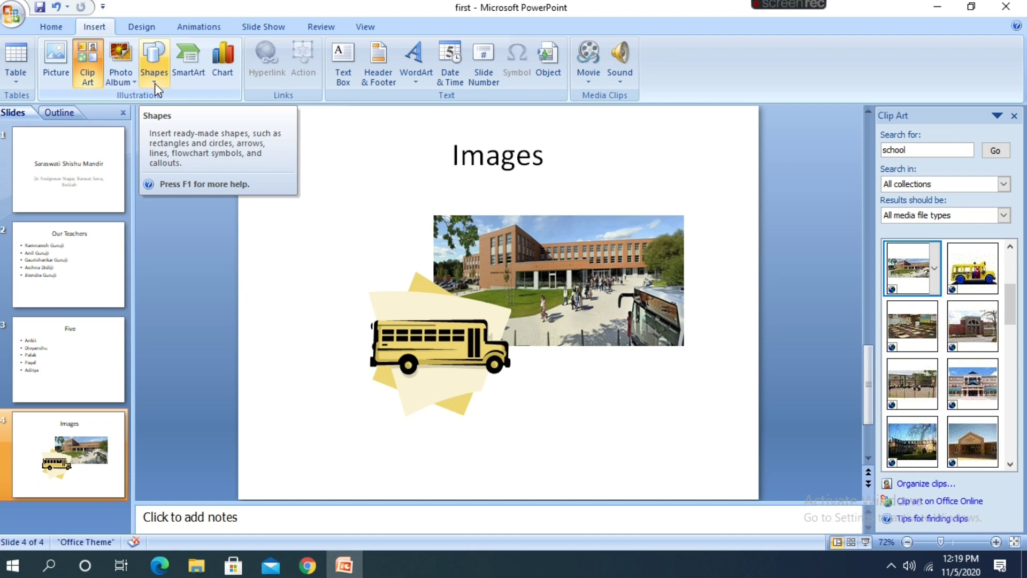
{"action": "left_click", "coordinate": [156, 82]}
{"action": "scroll", "coordinate": [219, 225], "scroll_direction": "down", "scroll_amount": 1}
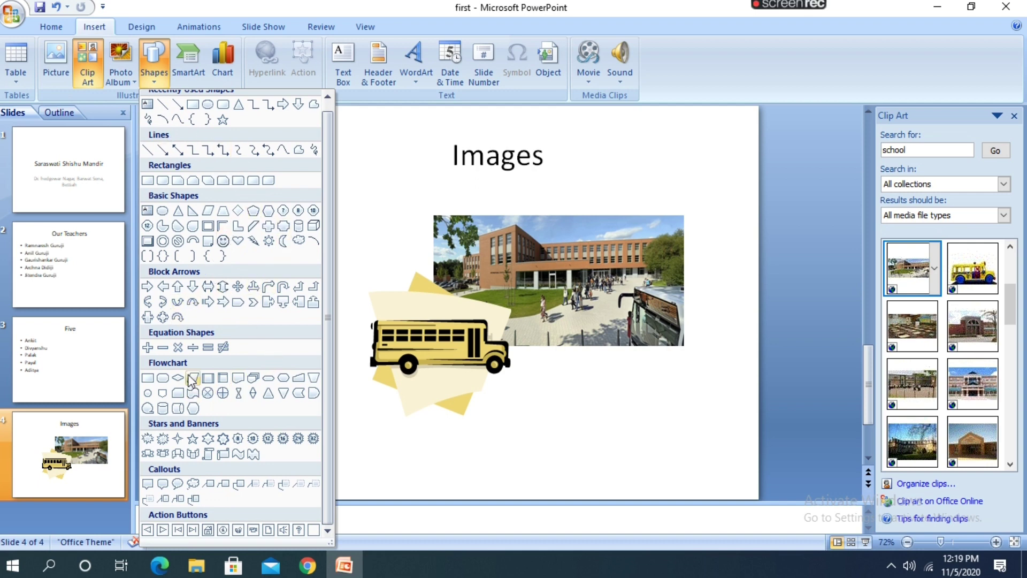
{"action": "left_click", "coordinate": [208, 287]}
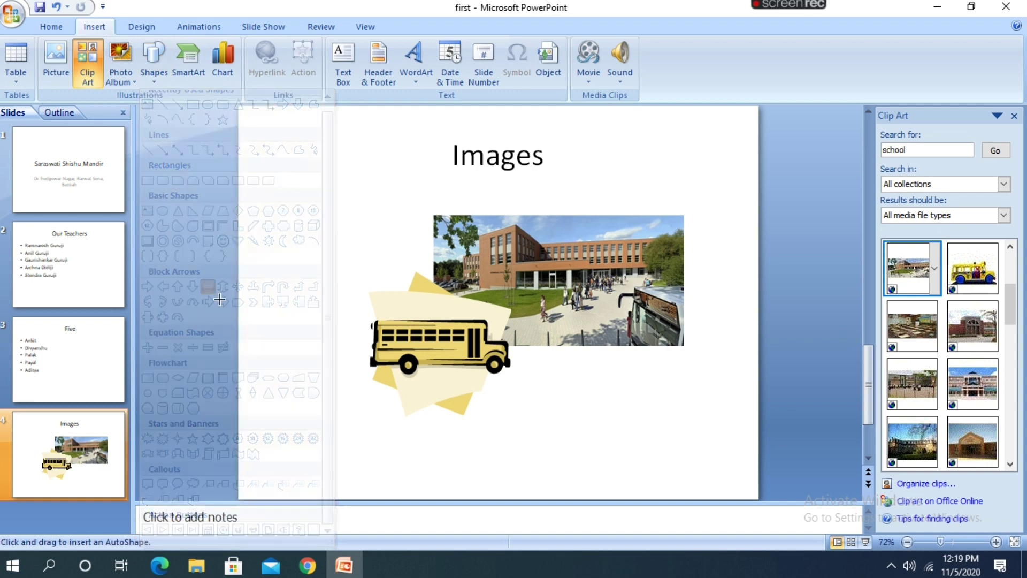
{"action": "left_click_drag", "start_coordinate": [455, 405], "coordinate": [629, 448]}
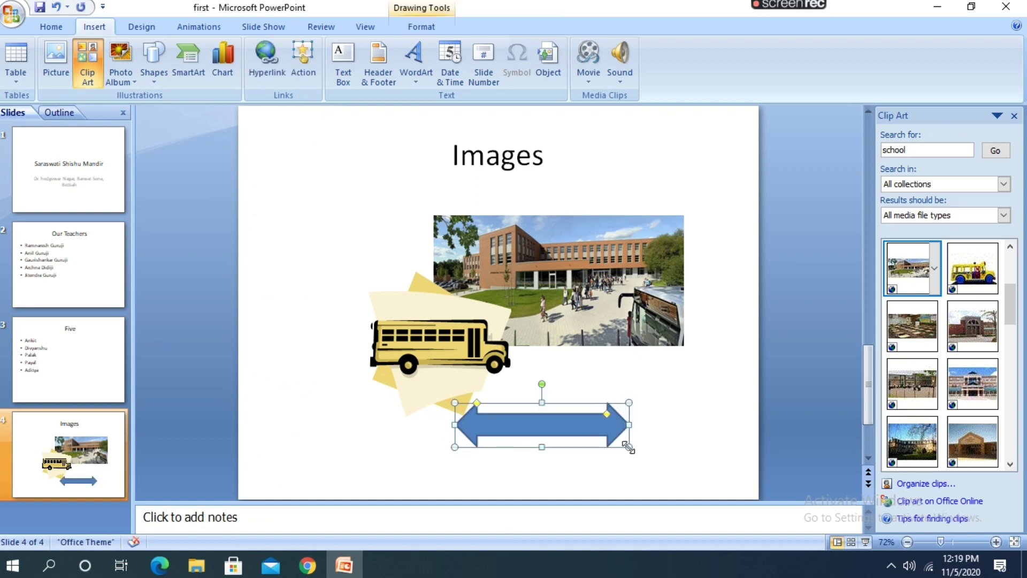
{"action": "left_click", "coordinate": [663, 429]}
Step: Widen the arrow's heads with its adjustment handles, then return to Our Teachers
{"action": "left_click", "coordinate": [608, 425]}
{"action": "left_click_drag", "start_coordinate": [478, 404], "coordinate": [490, 404]}
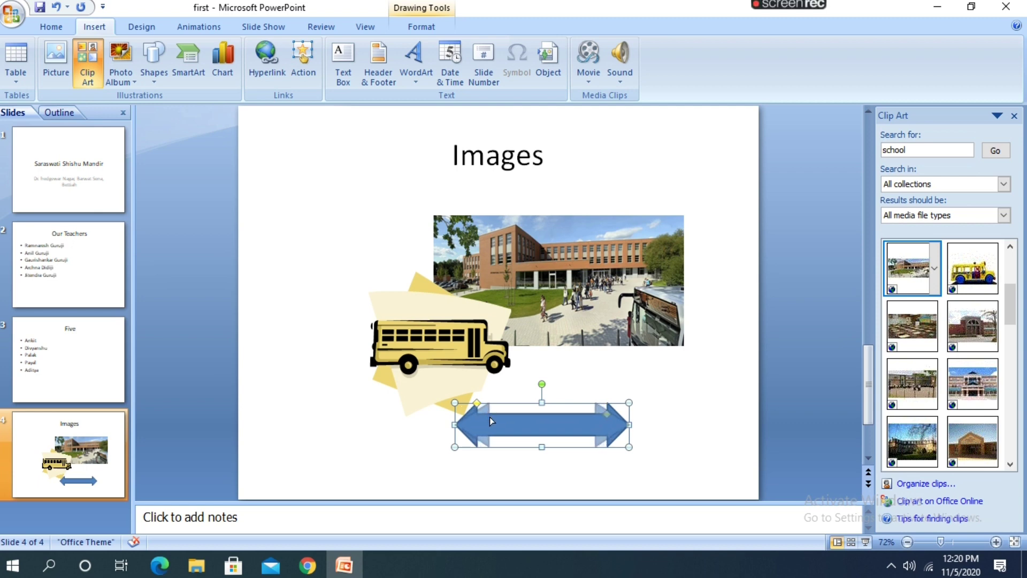
{"action": "mouse_move", "coordinate": [595, 414]}
{"action": "left_mouse_down"}
{"action": "mouse_move", "coordinate": [598, 423]}
{"action": "mouse_move", "coordinate": [635, 424]}
{"action": "left_mouse_up"}
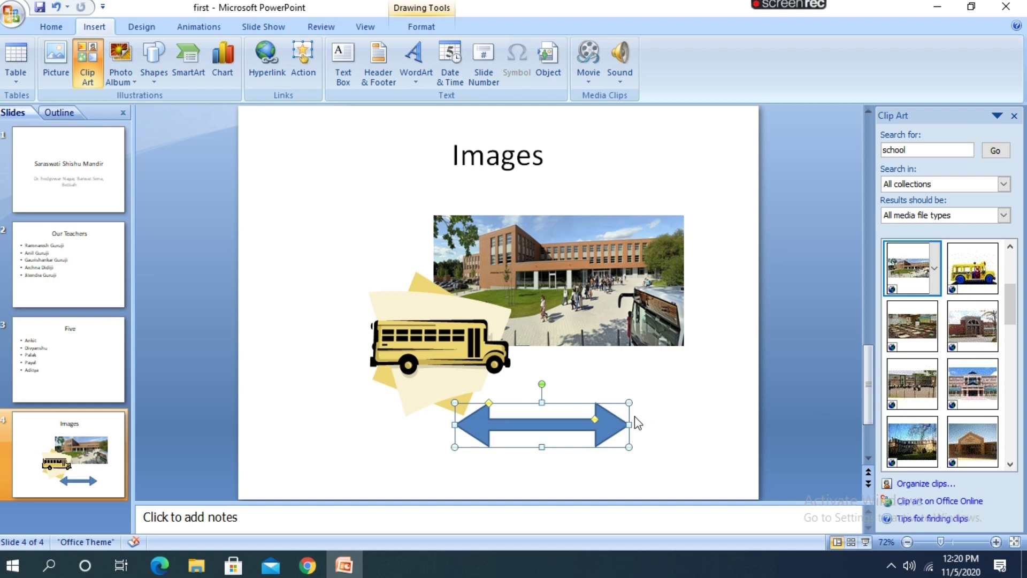
{"action": "left_click", "coordinate": [102, 235]}
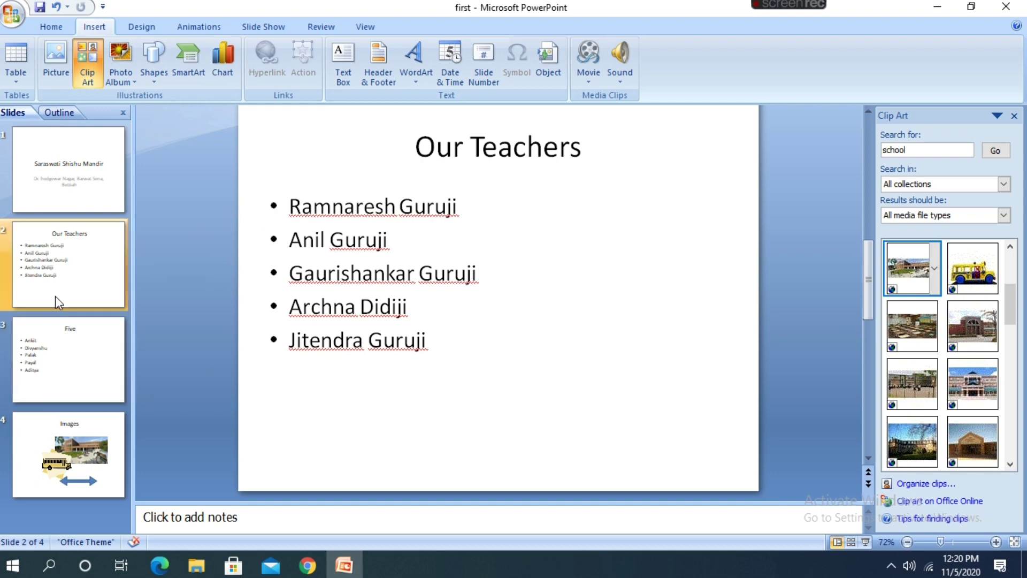
Step: Save the presentation from the Office Button menu
{"action": "scroll", "coordinate": [147, 255], "scroll_direction": "up", "scroll_amount": 1}
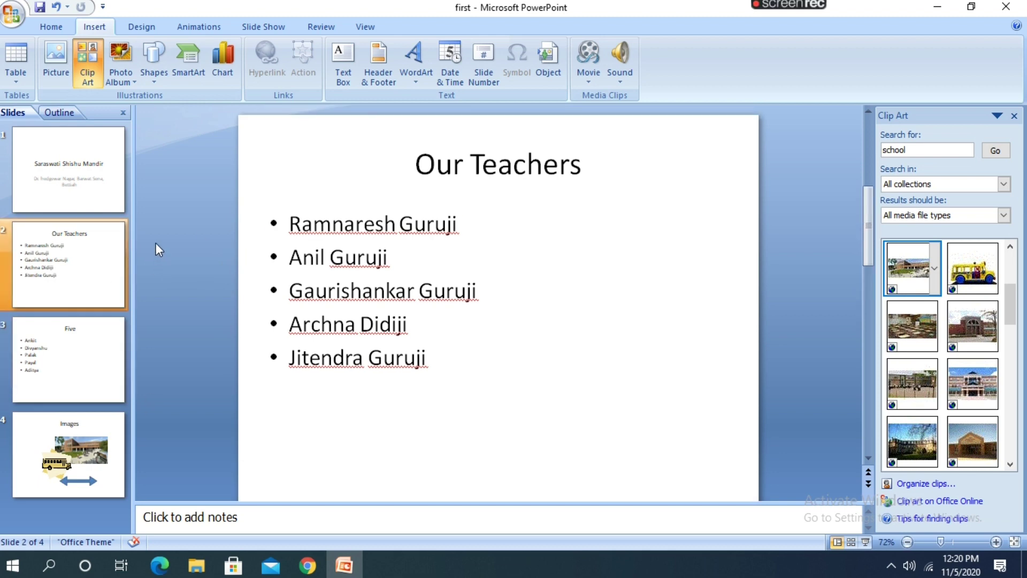
{"action": "left_click", "coordinate": [13, 16]}
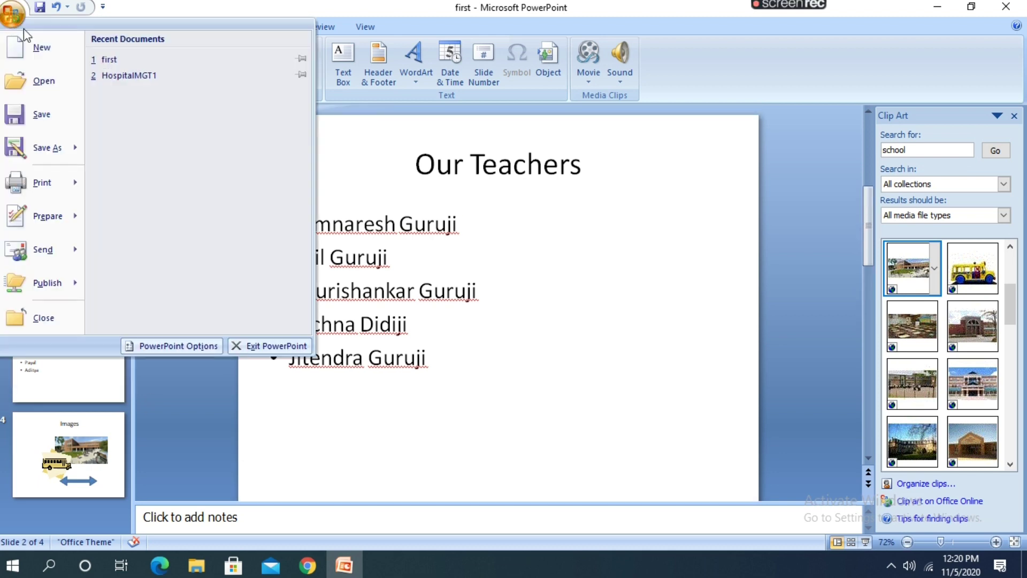
{"action": "left_click", "coordinate": [42, 122]}
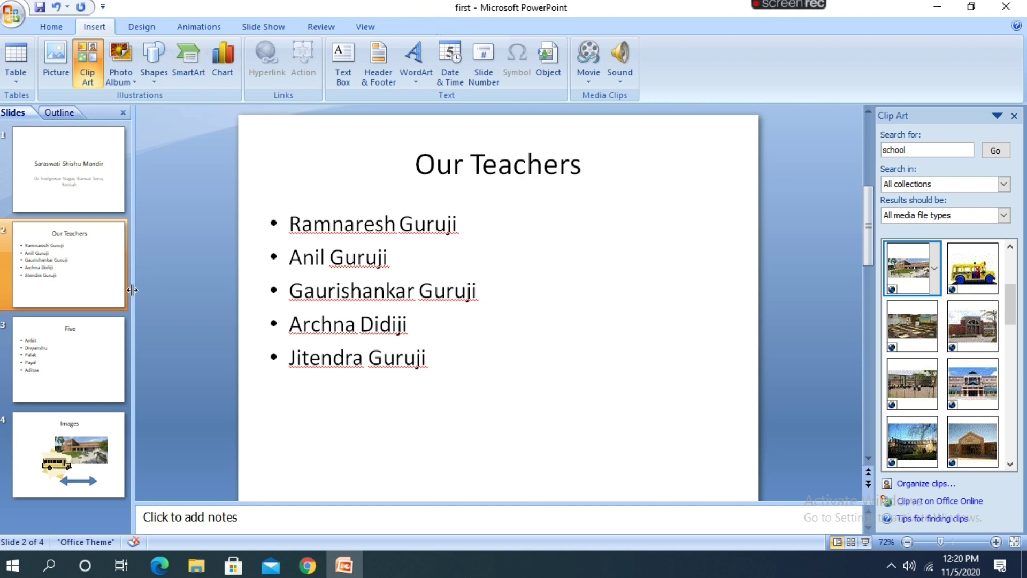
Step: Browse through all four slides, ending on the title slide
{"action": "left_click", "coordinate": [84, 182]}
{"action": "left_click", "coordinate": [73, 270]}
{"action": "left_click", "coordinate": [81, 321]}
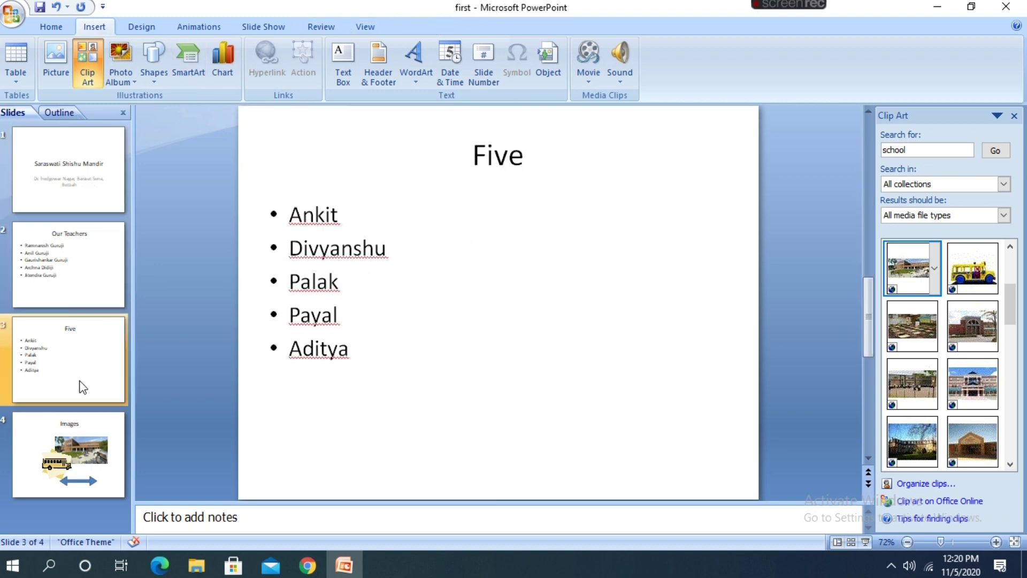
{"action": "left_click", "coordinate": [79, 435]}
{"action": "left_click", "coordinate": [84, 193]}
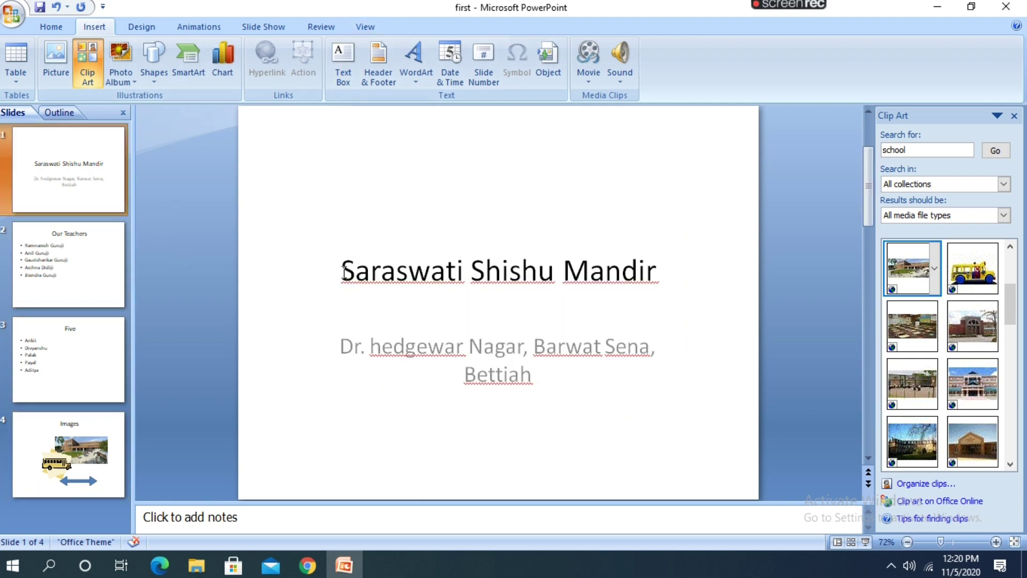
Step: Select the whole 'Saraswati Shishu Mandir' title and apply the Bradley Hand ITC font
{"action": "left_click_drag", "start_coordinate": [343, 270], "coordinate": [666, 267]}
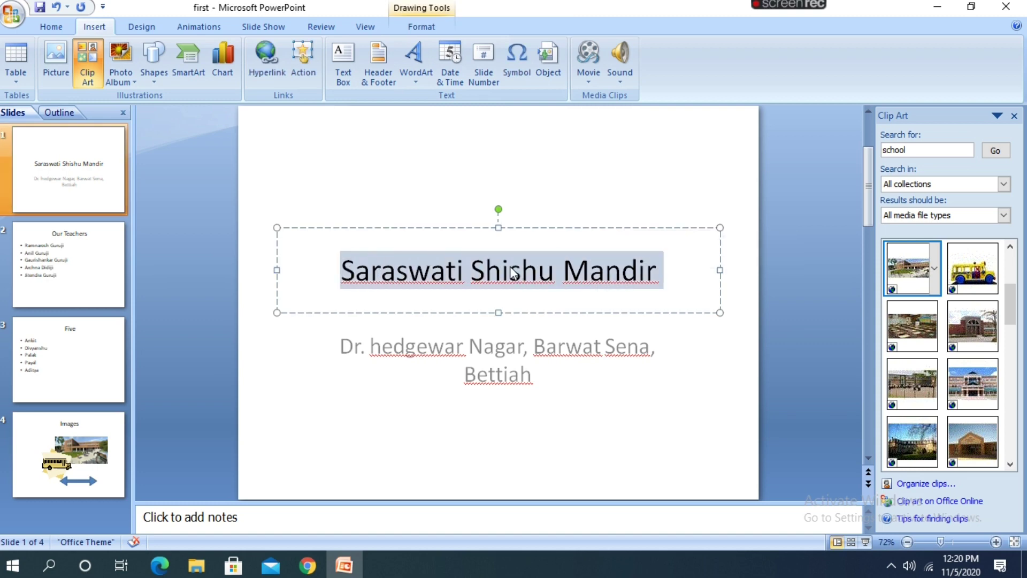
{"action": "left_click", "coordinate": [388, 195]}
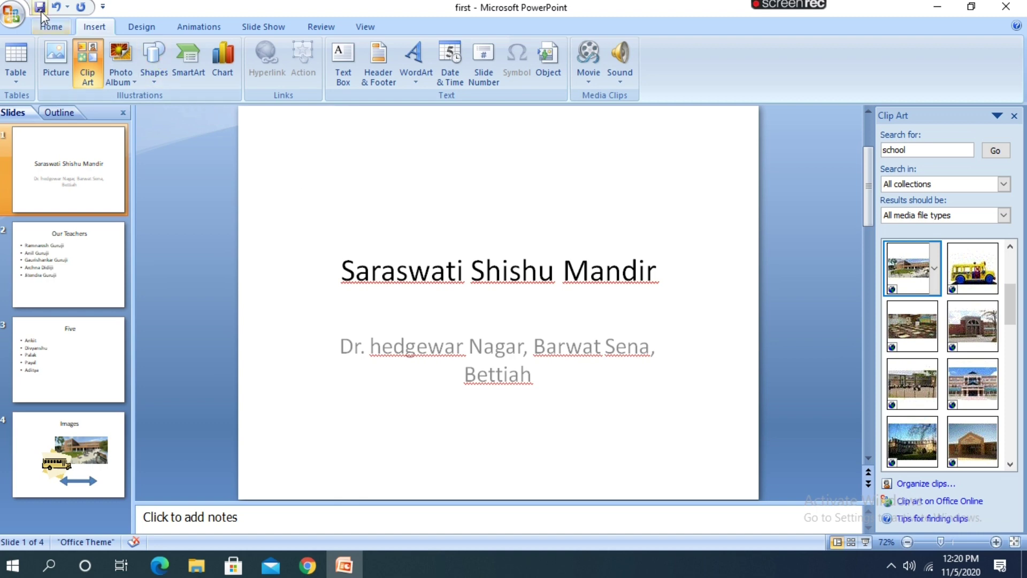
{"action": "left_click", "coordinate": [59, 29]}
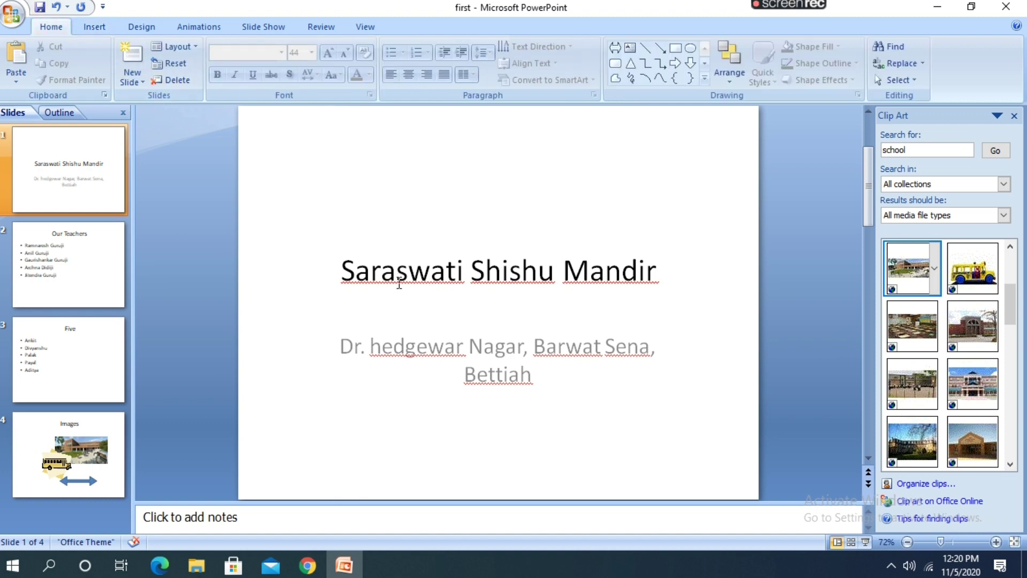
{"action": "left_click_drag", "start_coordinate": [343, 270], "coordinate": [633, 285]}
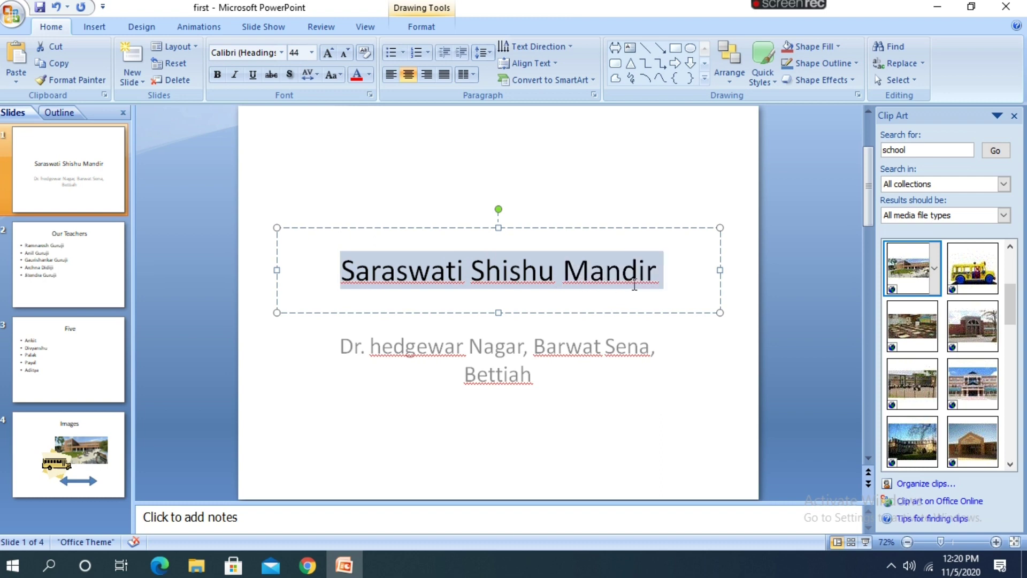
{"action": "left_click", "coordinate": [460, 202]}
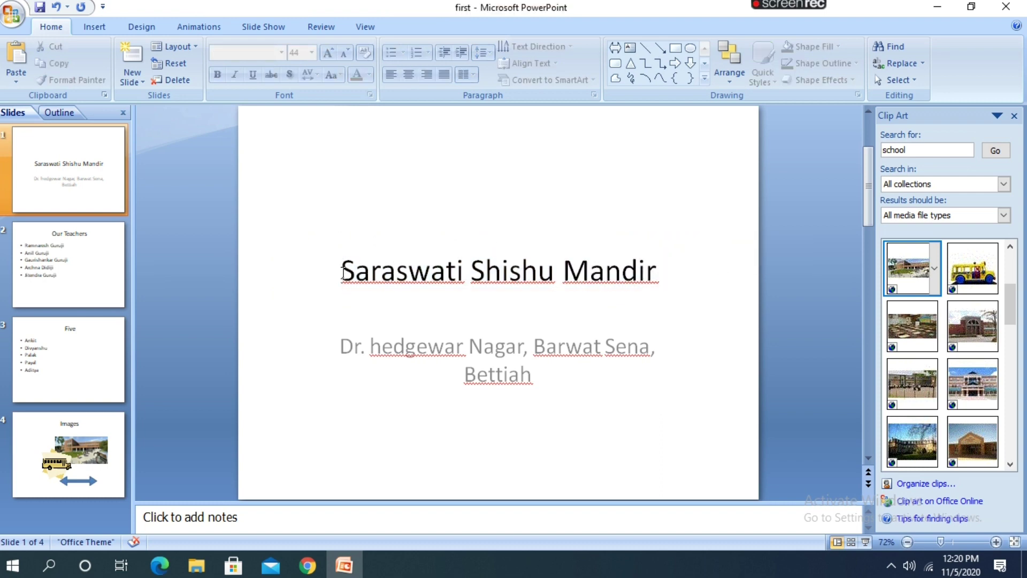
{"action": "left_click_drag", "start_coordinate": [343, 270], "coordinate": [432, 275]}
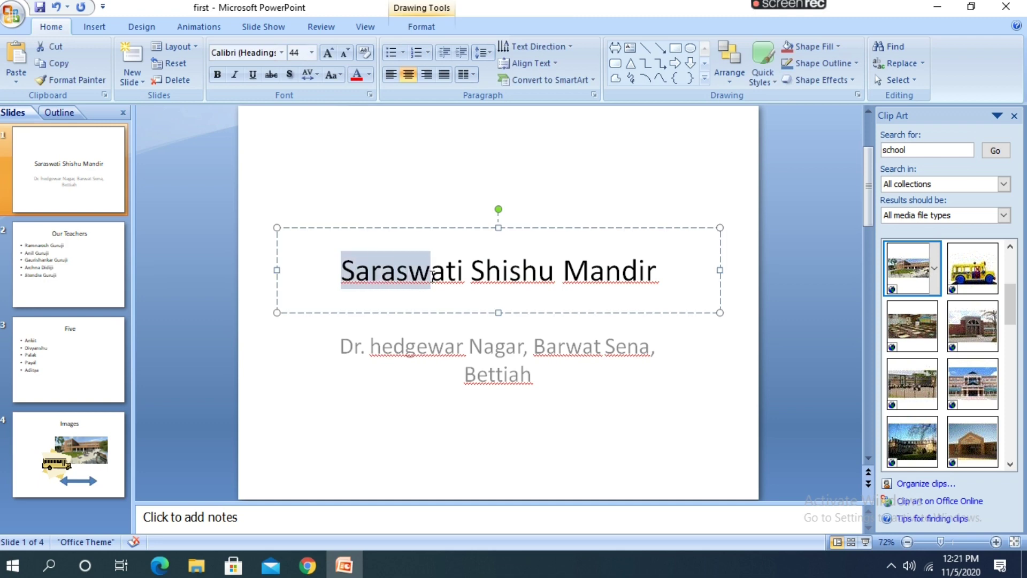
{"action": "left_click_drag", "start_coordinate": [432, 276], "coordinate": [619, 272]}
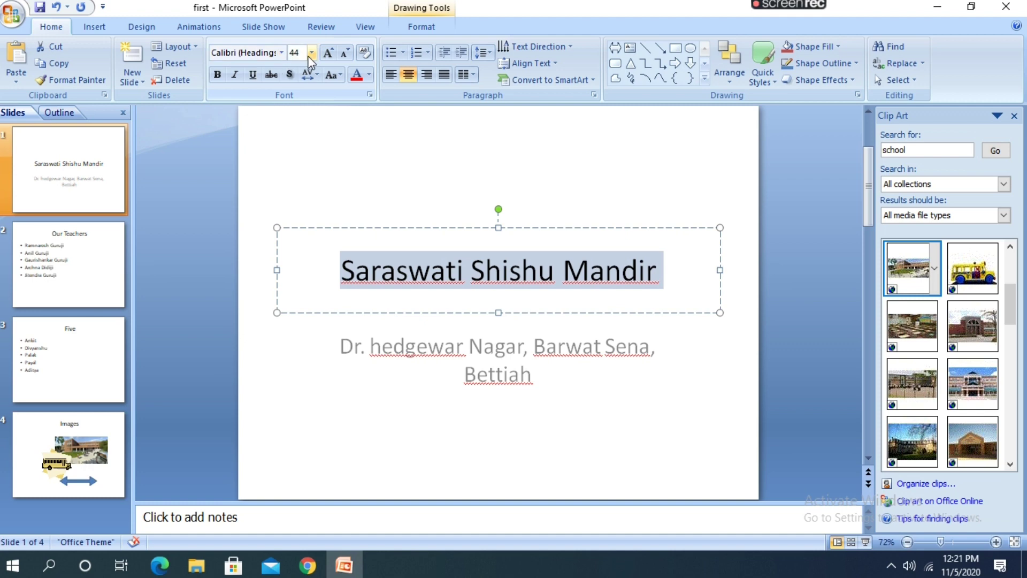
{"action": "left_click", "coordinate": [282, 54]}
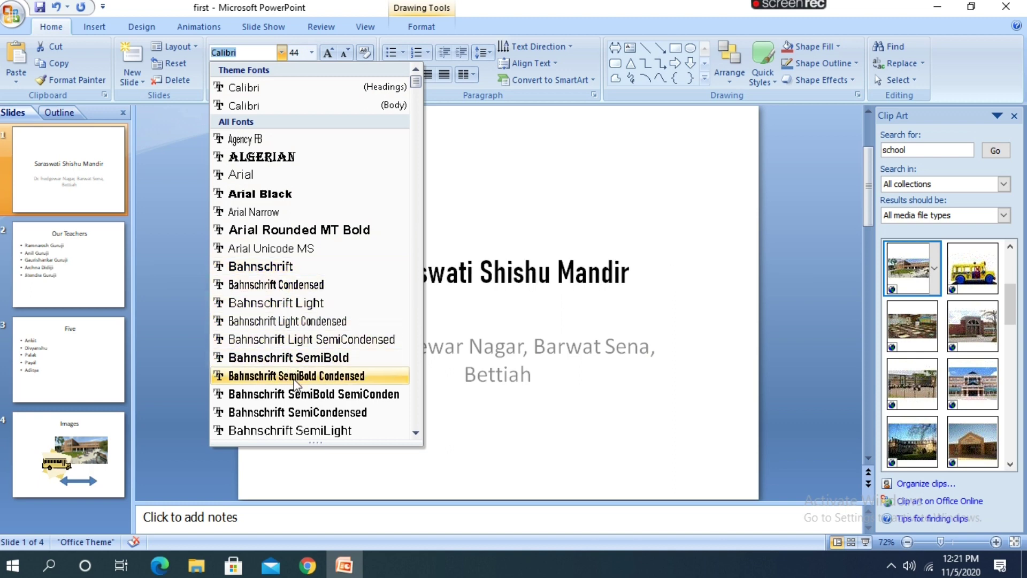
{"action": "scroll", "coordinate": [302, 412], "scroll_direction": "down", "scroll_amount": 3}
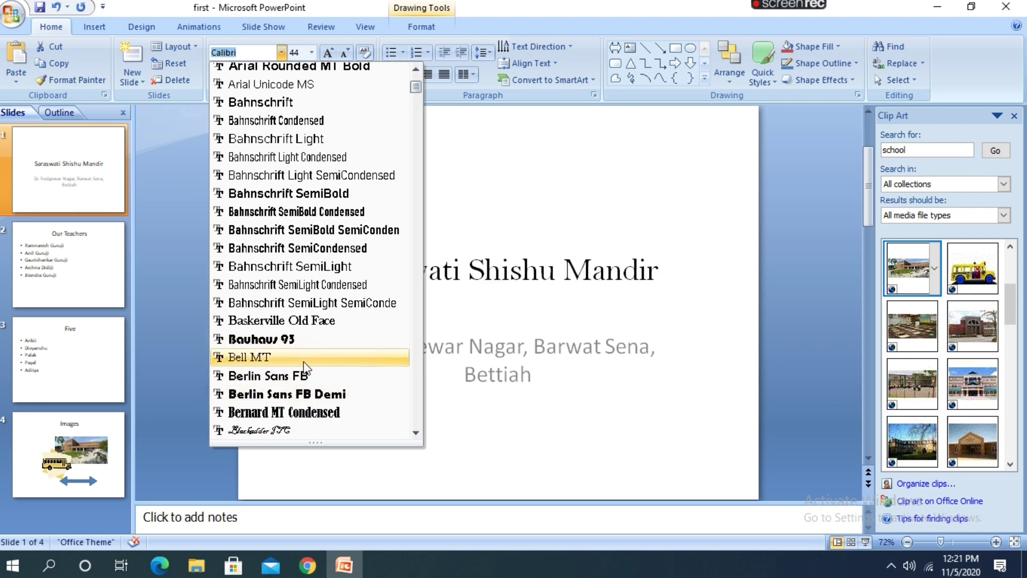
{"action": "scroll", "coordinate": [303, 412], "scroll_direction": "down", "scroll_amount": 3}
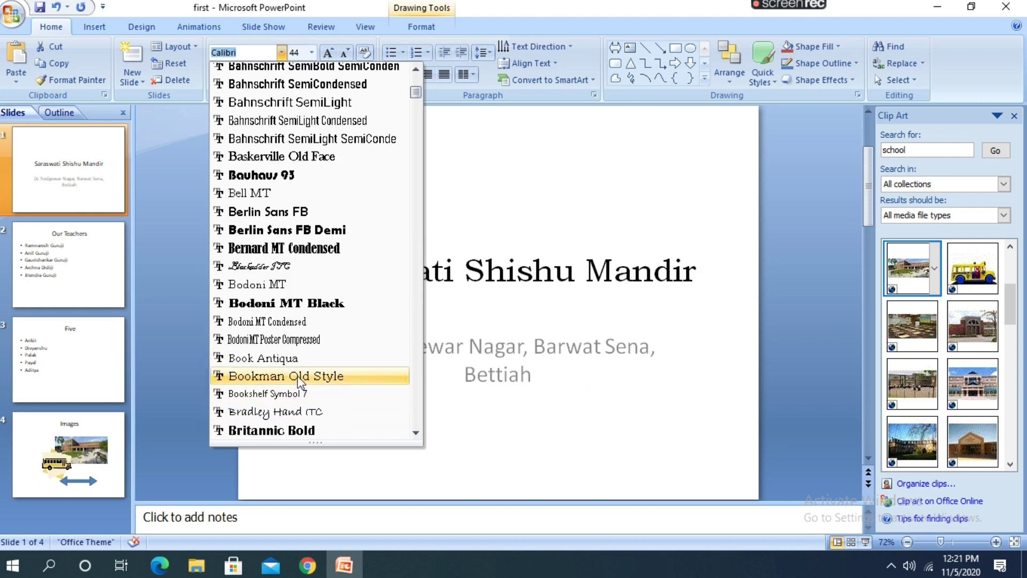
{"action": "left_click", "coordinate": [300, 412]}
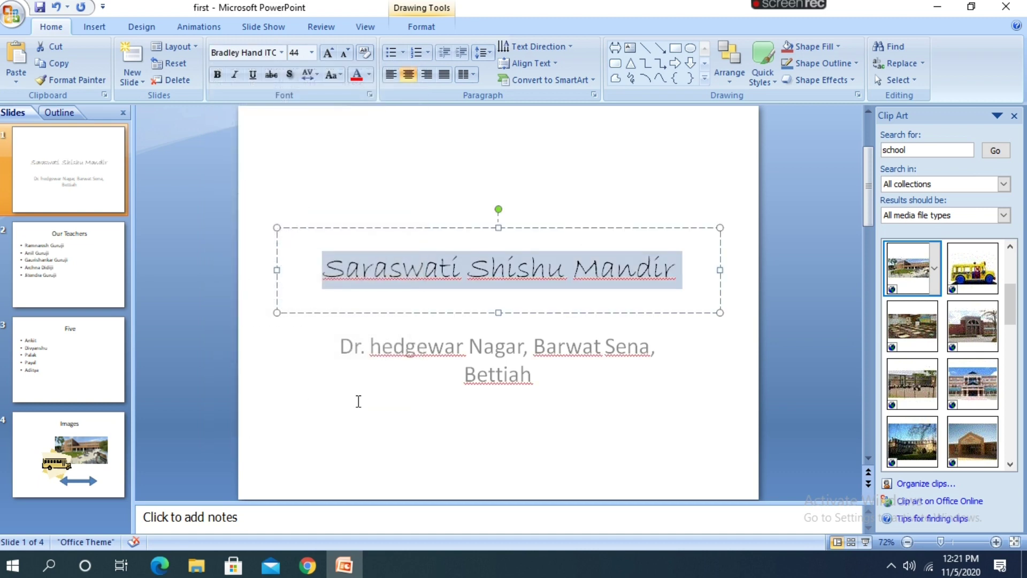
Step: Apply Bahnschrift SemiBold Condensed to the address subtitle
{"action": "left_click", "coordinate": [335, 346]}
{"action": "left_click_drag", "start_coordinate": [334, 346], "coordinate": [560, 386]}
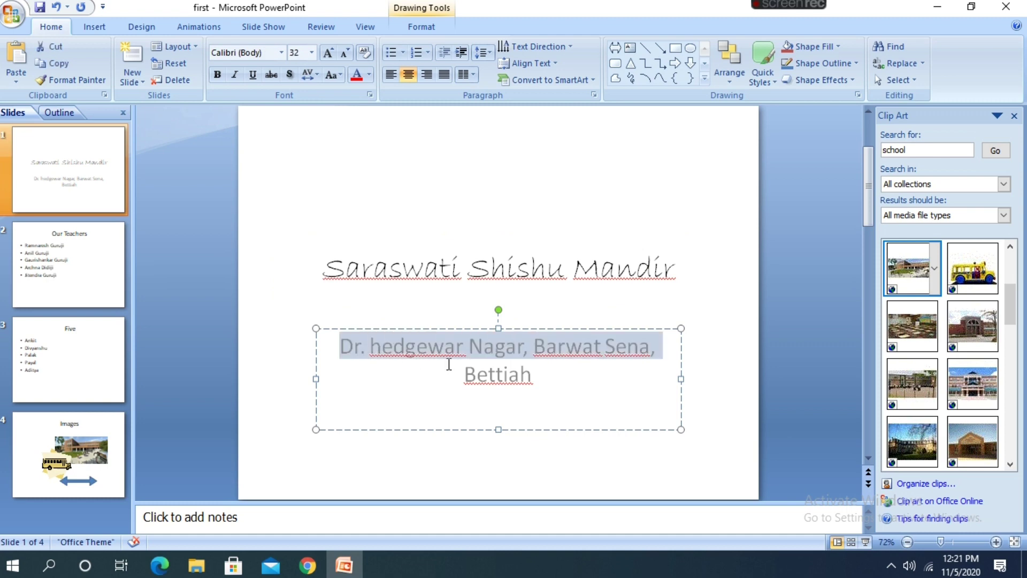
{"action": "left_click", "coordinate": [281, 52]}
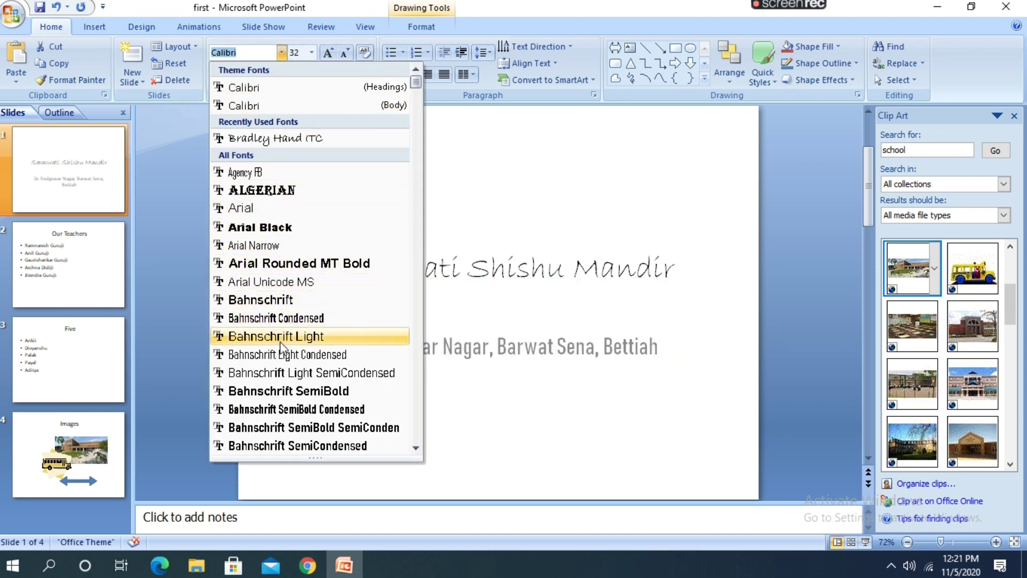
{"action": "left_click", "coordinate": [282, 410]}
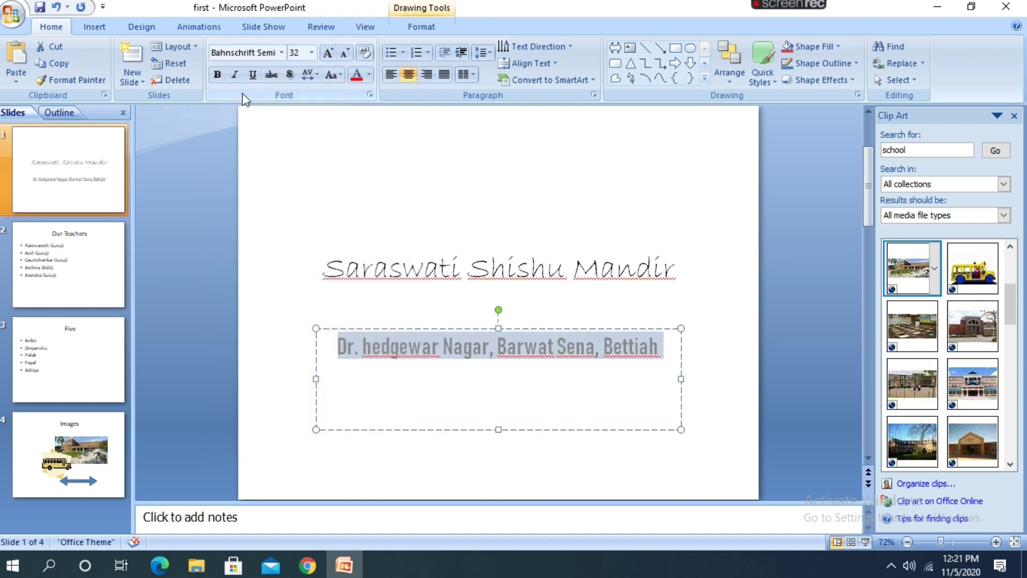
Step: Make the subtitle bold and colour it dark red
{"action": "left_click", "coordinate": [218, 78]}
{"action": "left_click", "coordinate": [370, 76]}
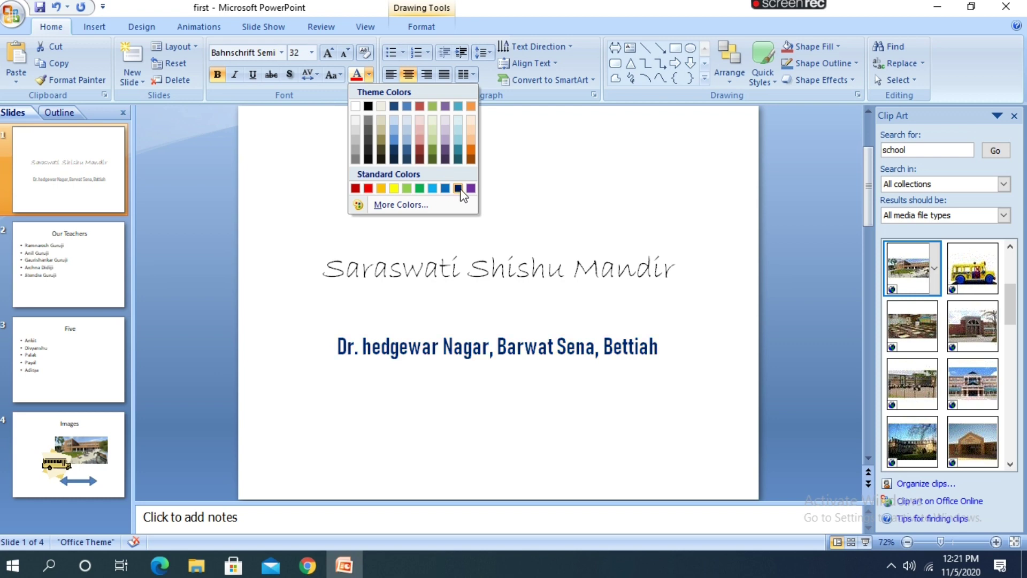
{"action": "left_click", "coordinate": [355, 188]}
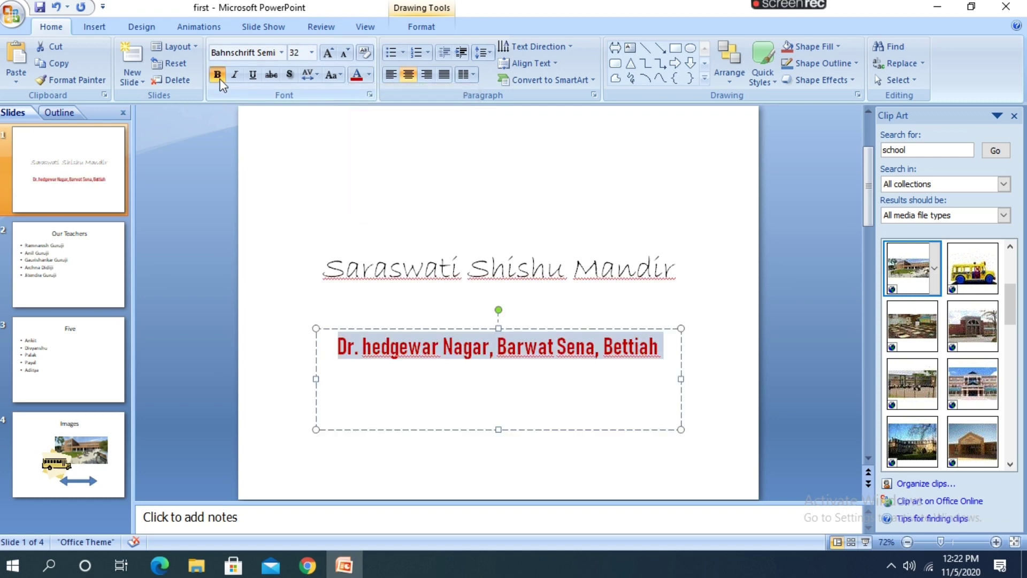
{"action": "left_click", "coordinate": [343, 229]}
Step: Toggle bold on the 'Saraswati Shishu Mandir' title, then remove it so the title is non-bold
{"action": "left_click", "coordinate": [371, 346]}
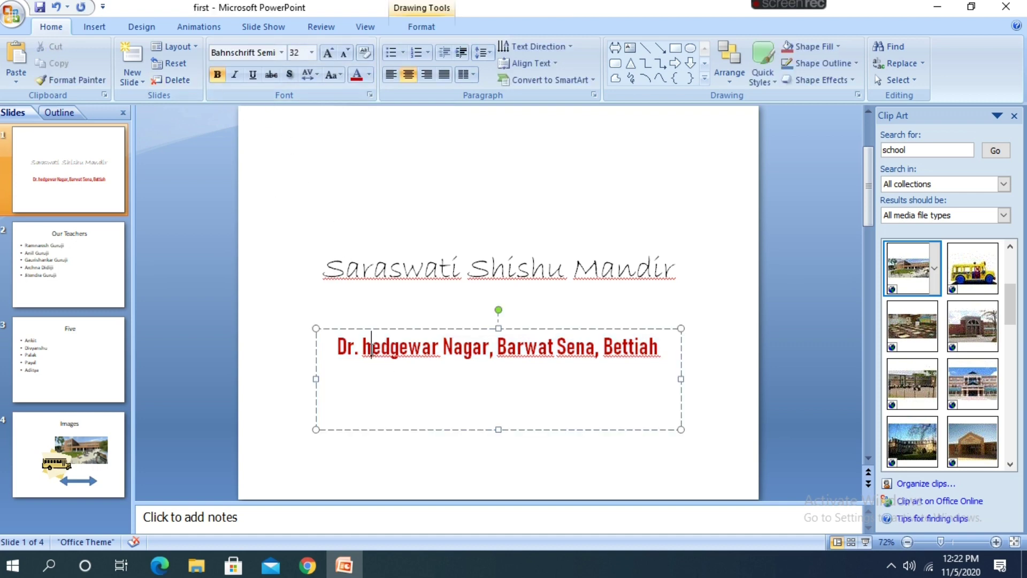
{"action": "left_click_drag", "start_coordinate": [337, 345], "coordinate": [664, 360]}
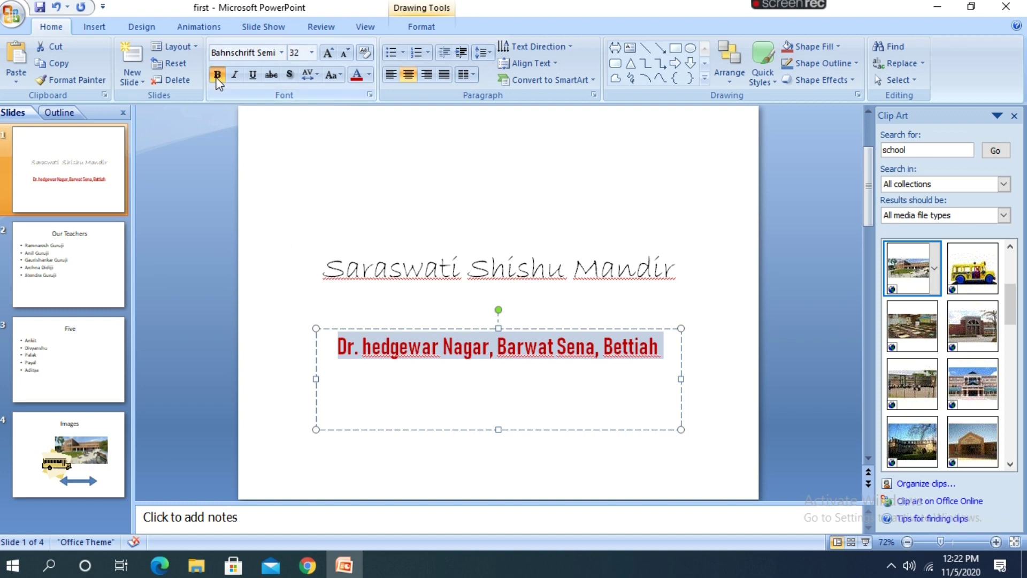
{"action": "left_click", "coordinate": [282, 282]}
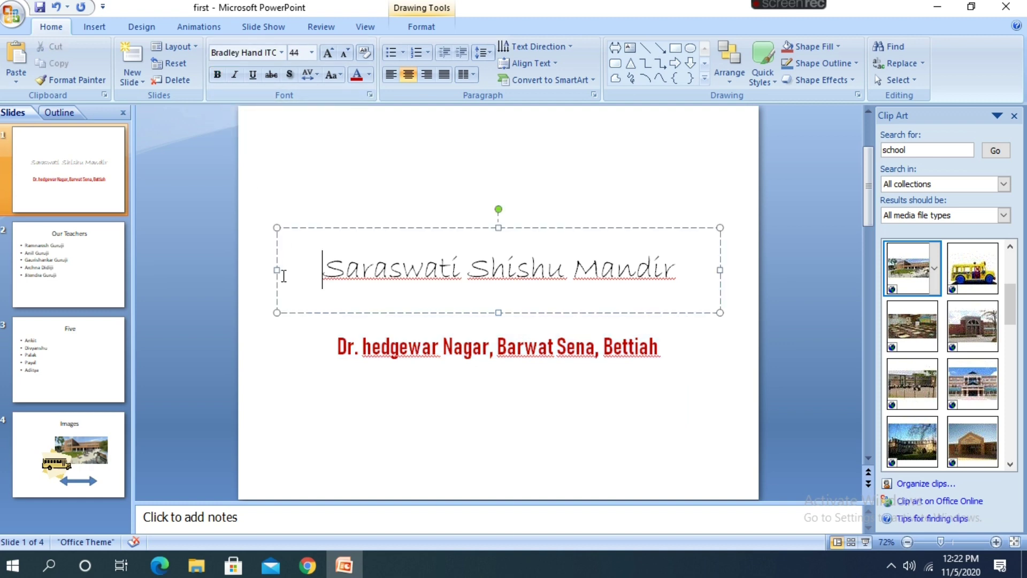
{"action": "left_click_drag", "start_coordinate": [324, 270], "coordinate": [681, 270]}
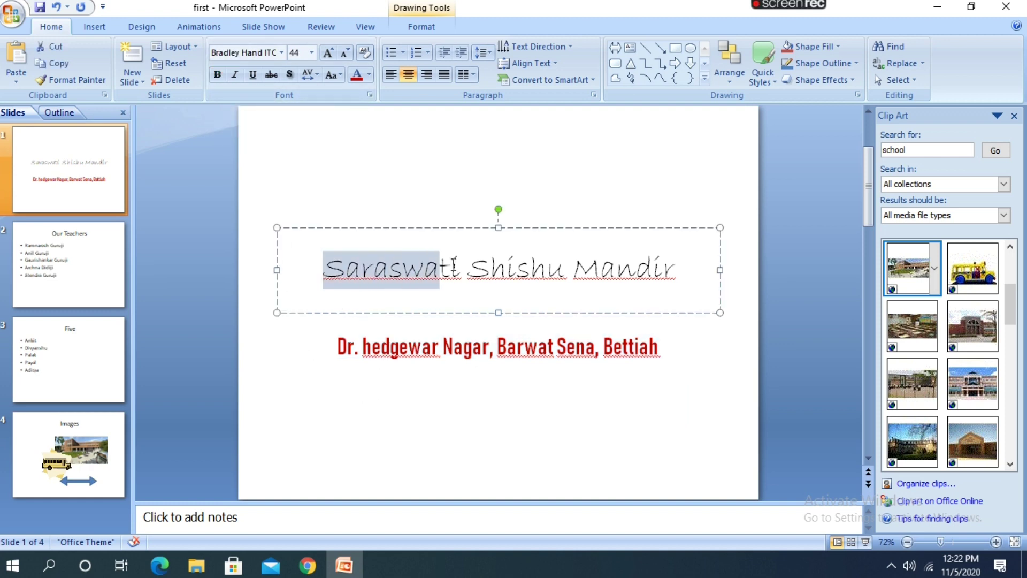
{"action": "left_click", "coordinate": [217, 75]}
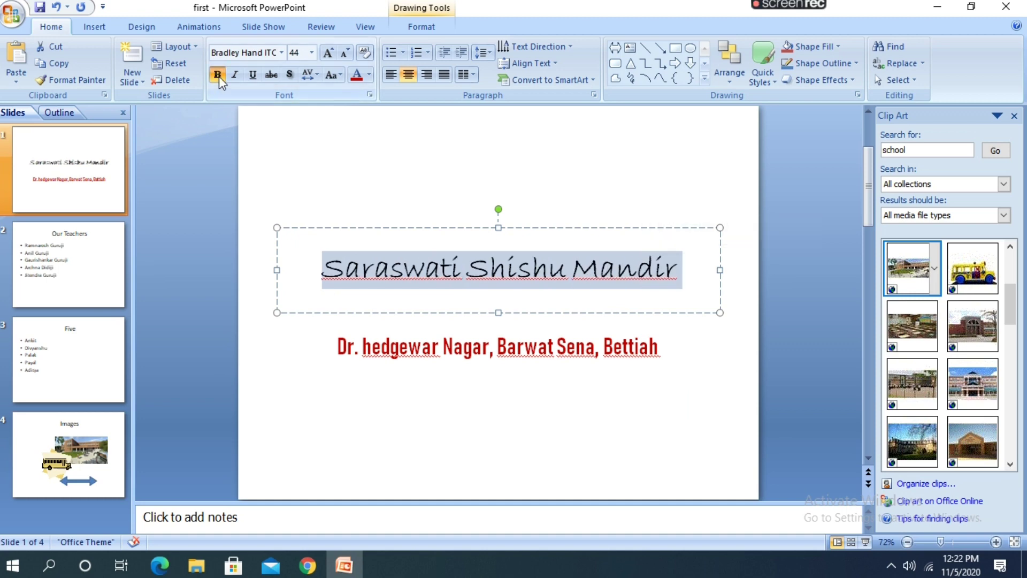
{"action": "left_click", "coordinate": [321, 205]}
{"action": "left_click_drag", "start_coordinate": [322, 271], "coordinate": [650, 289]}
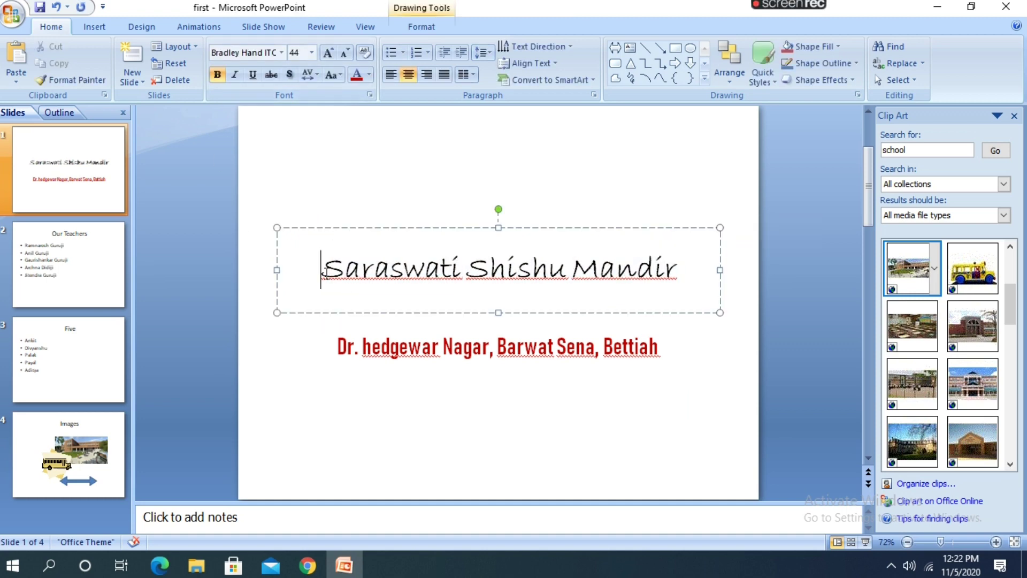
{"action": "left_click", "coordinate": [217, 74]}
{"action": "left_click", "coordinate": [302, 188]}
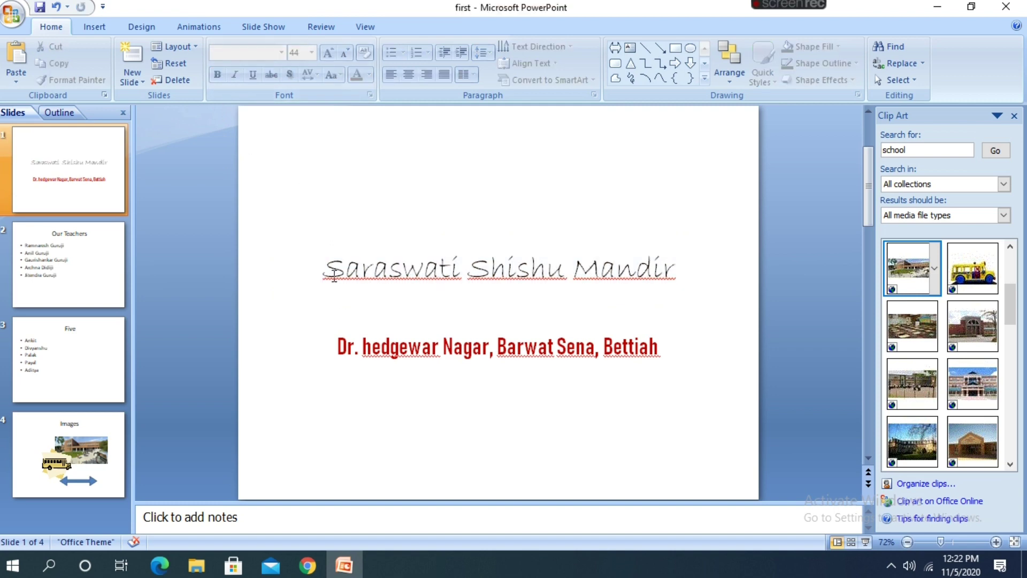
Step: Apply italic and underline to the subtitle, then switch italics back off
{"action": "left_click_drag", "start_coordinate": [337, 348], "coordinate": [637, 364]}
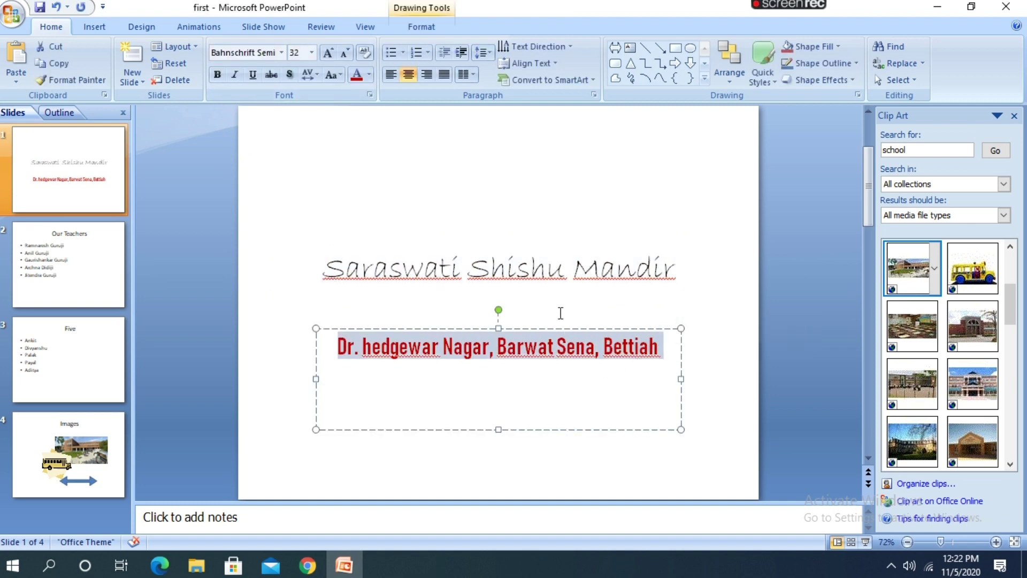
{"action": "left_click", "coordinate": [236, 78]}
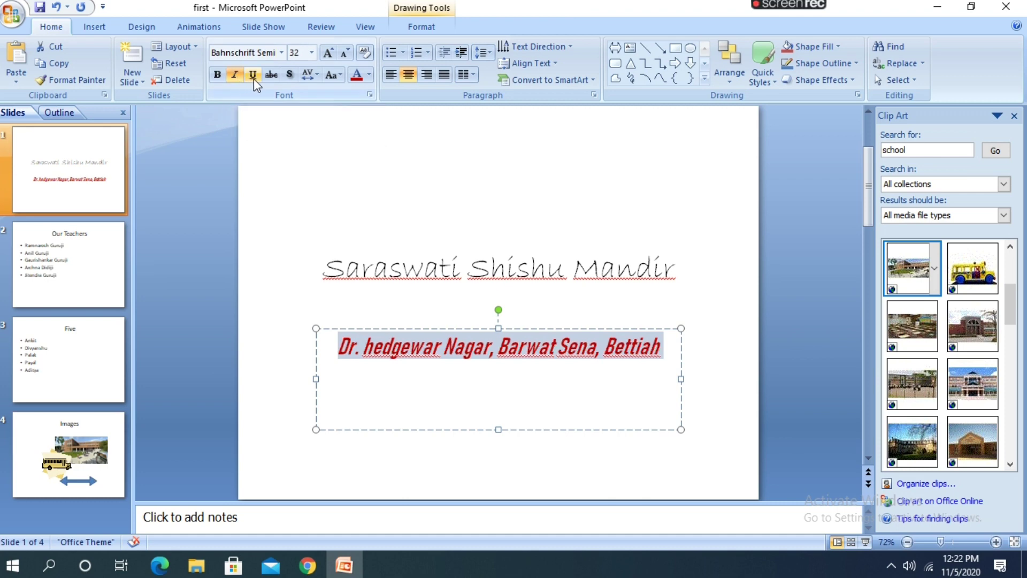
{"action": "left_click", "coordinate": [254, 79]}
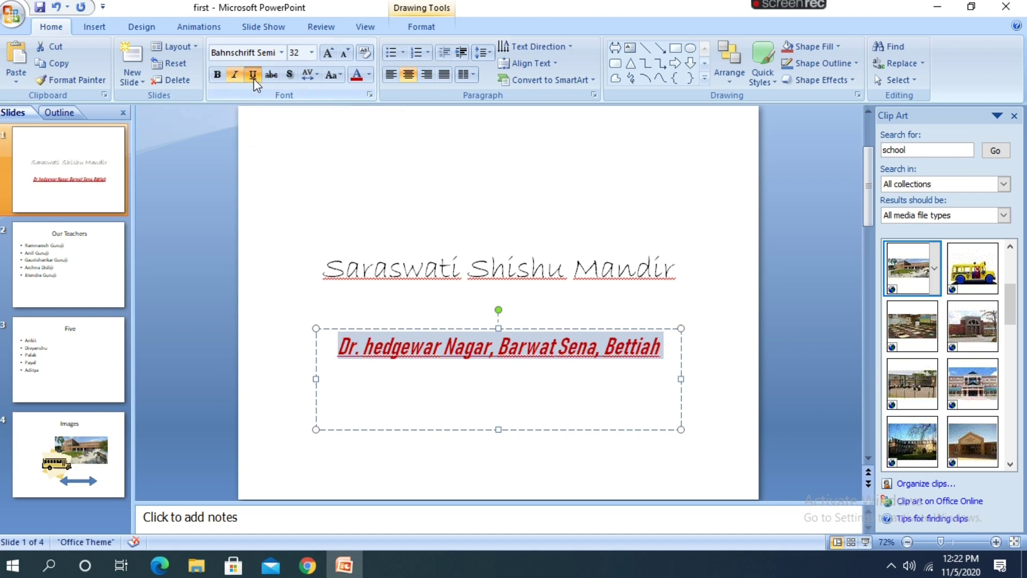
{"action": "left_click", "coordinate": [329, 200]}
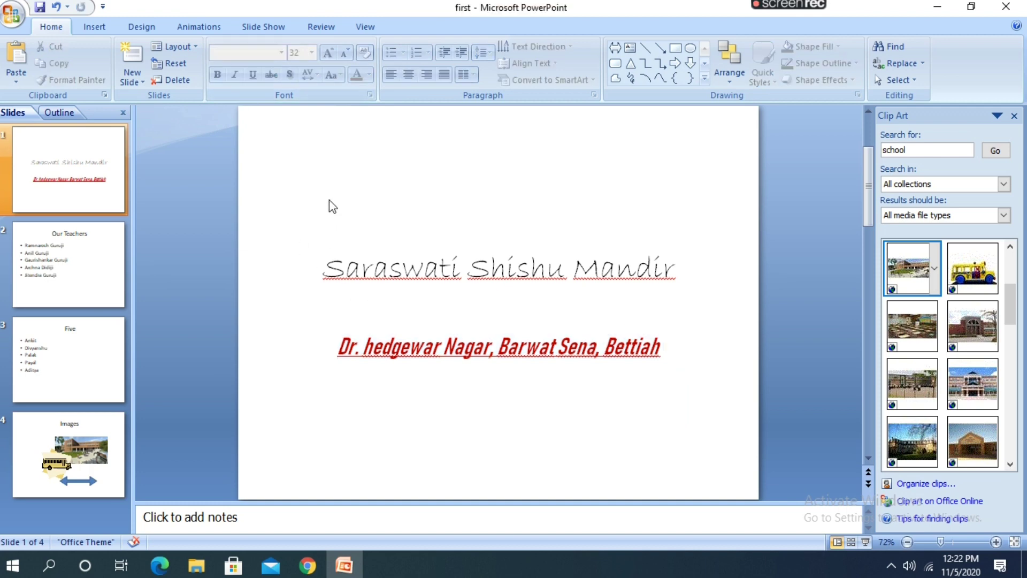
{"action": "left_click", "coordinate": [368, 349]}
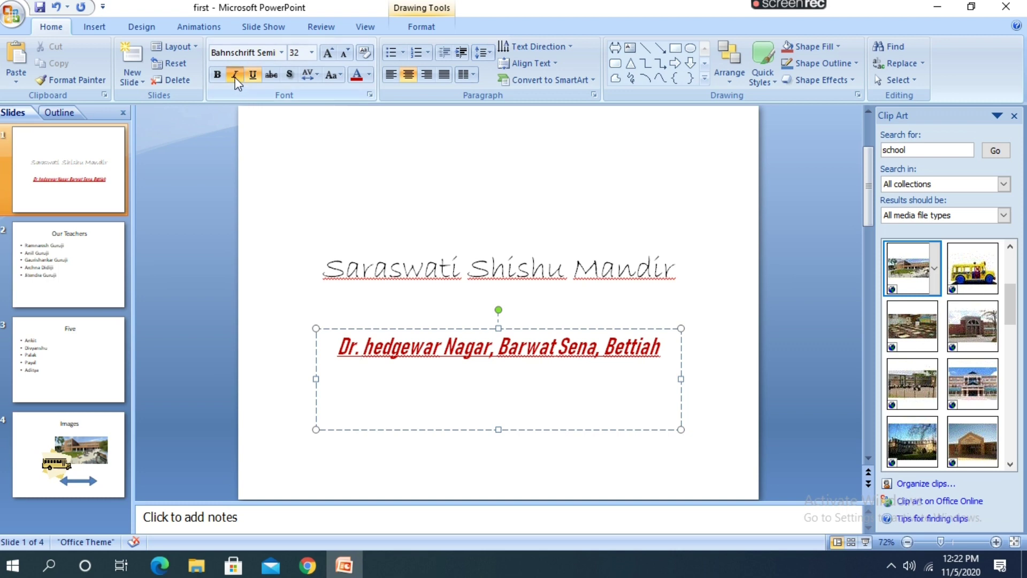
{"action": "left_click_drag", "start_coordinate": [338, 346], "coordinate": [619, 360]}
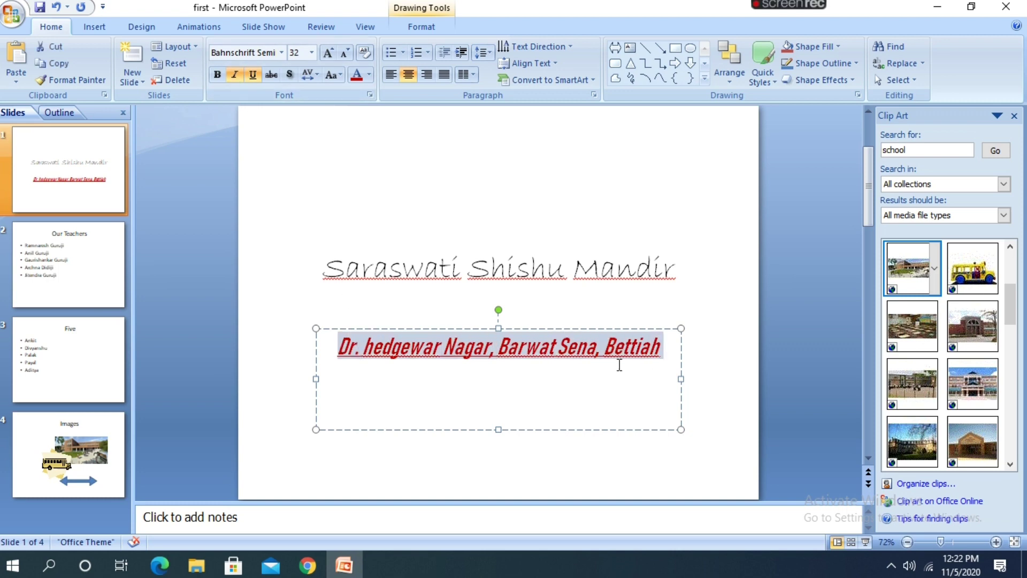
{"action": "left_click", "coordinate": [236, 77]}
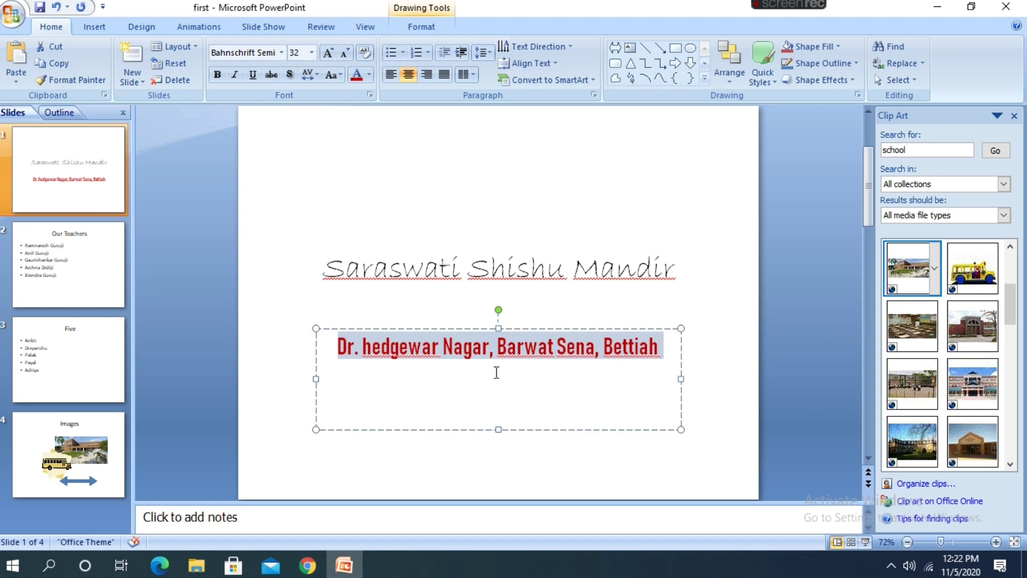
{"action": "left_click", "coordinate": [324, 279]}
Step: Browse the Our Teachers and Five slides in the Slides pane, then show the Office menu's recent documents
{"action": "left_click", "coordinate": [70, 247]}
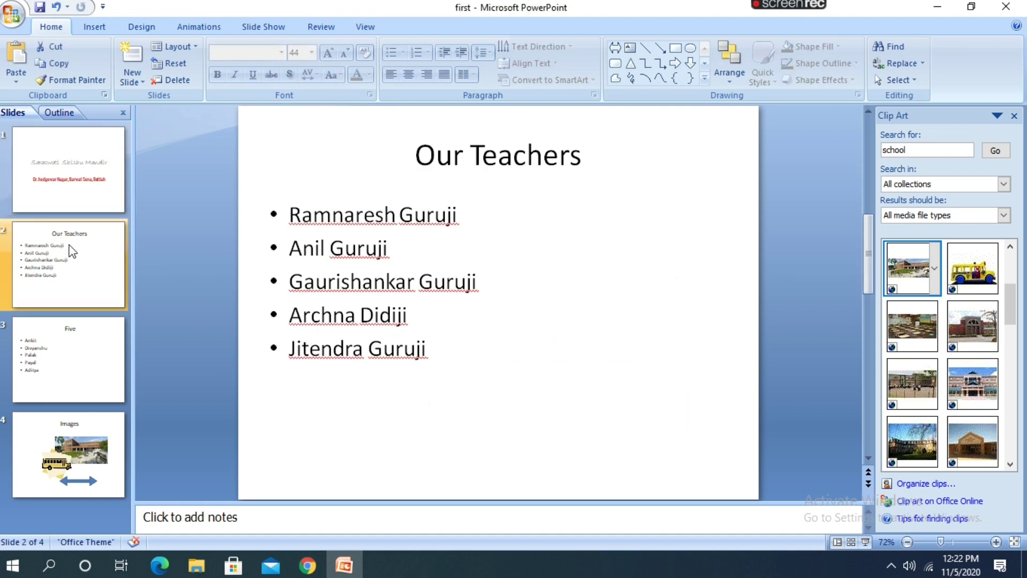
{"action": "left_click", "coordinate": [81, 180]}
{"action": "left_click", "coordinate": [96, 307]}
{"action": "left_click", "coordinate": [83, 371]}
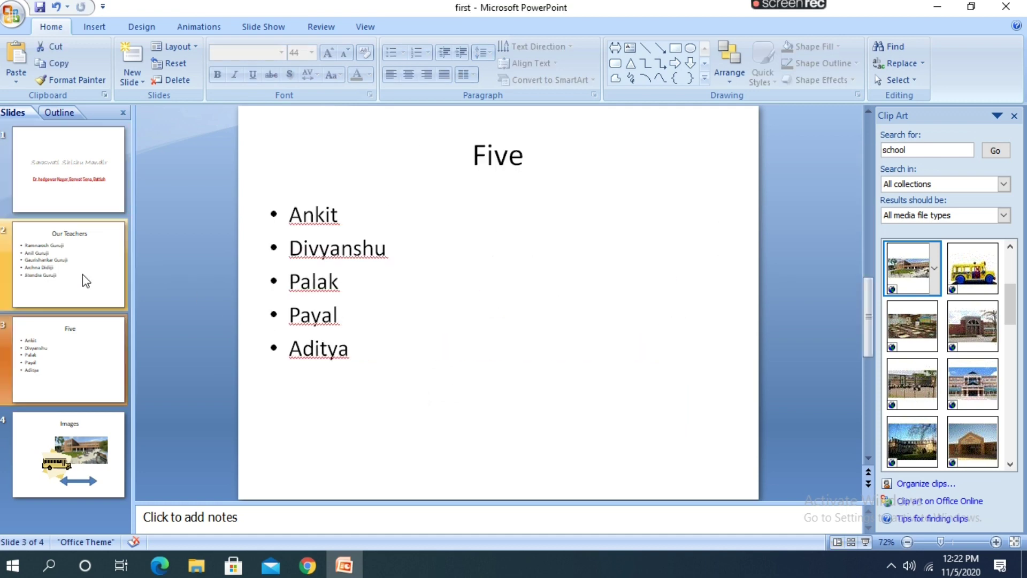
{"action": "left_click", "coordinate": [76, 277]}
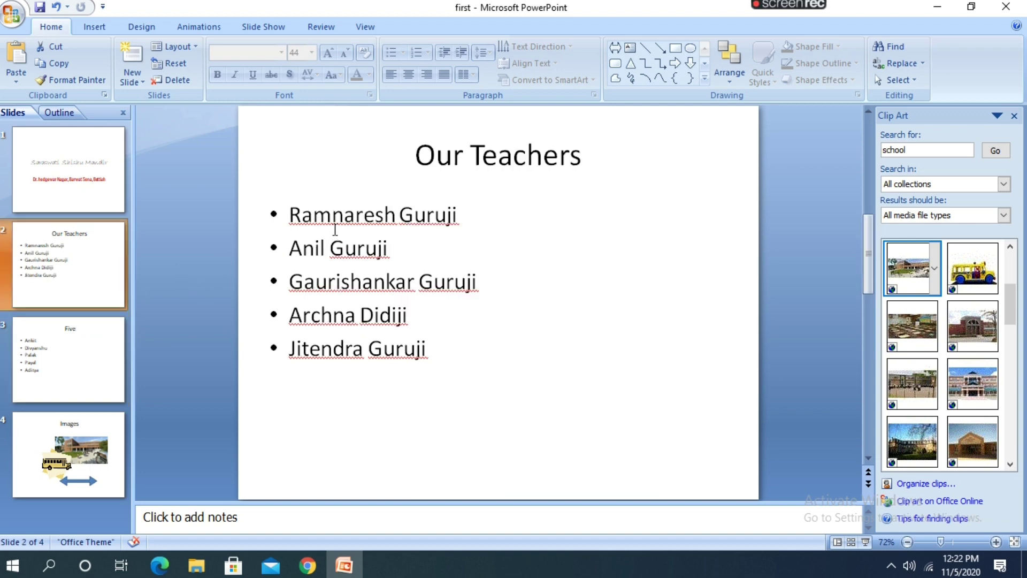
{"action": "left_click", "coordinate": [85, 369]}
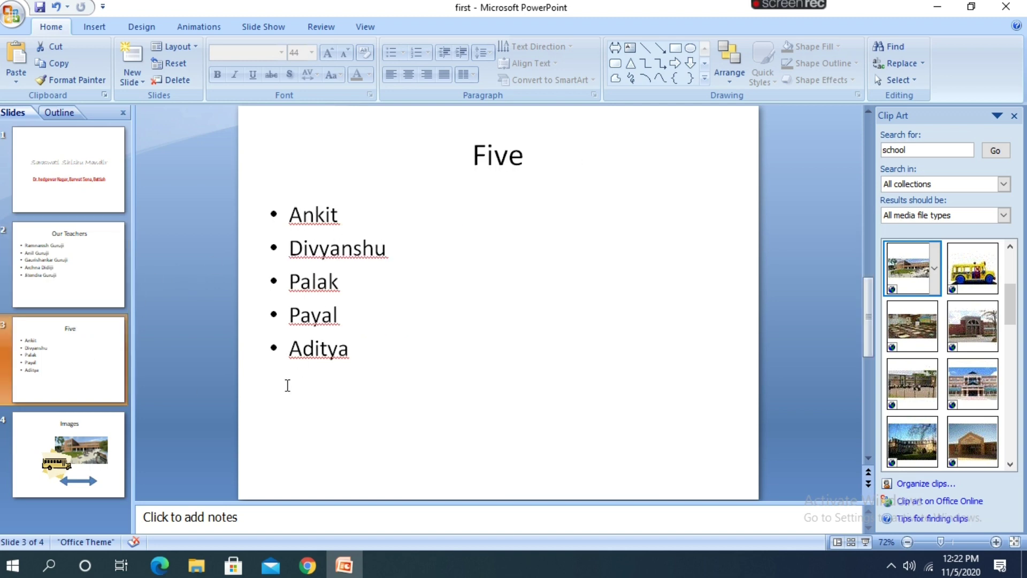
{"action": "left_click", "coordinate": [294, 408]}
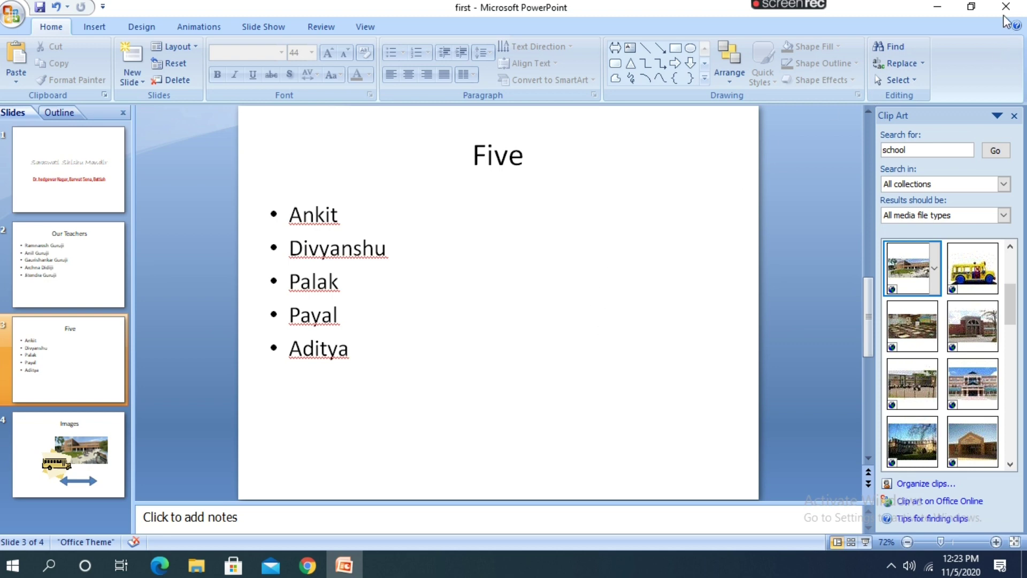
{"action": "left_click", "coordinate": [13, 14]}
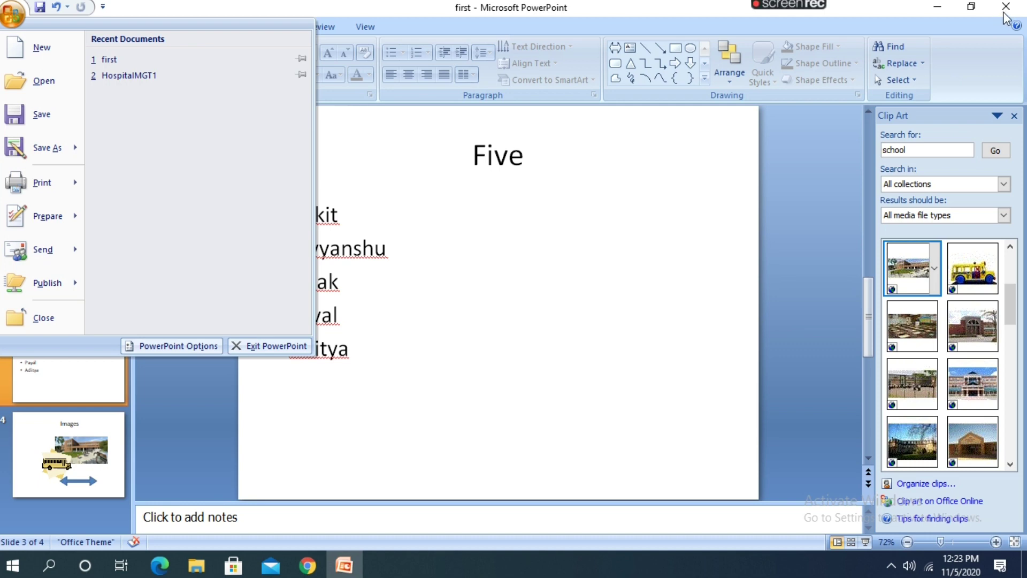
Step: Close PowerPoint, answering No so the changes are discarded
{"action": "left_click", "coordinate": [804, 171]}
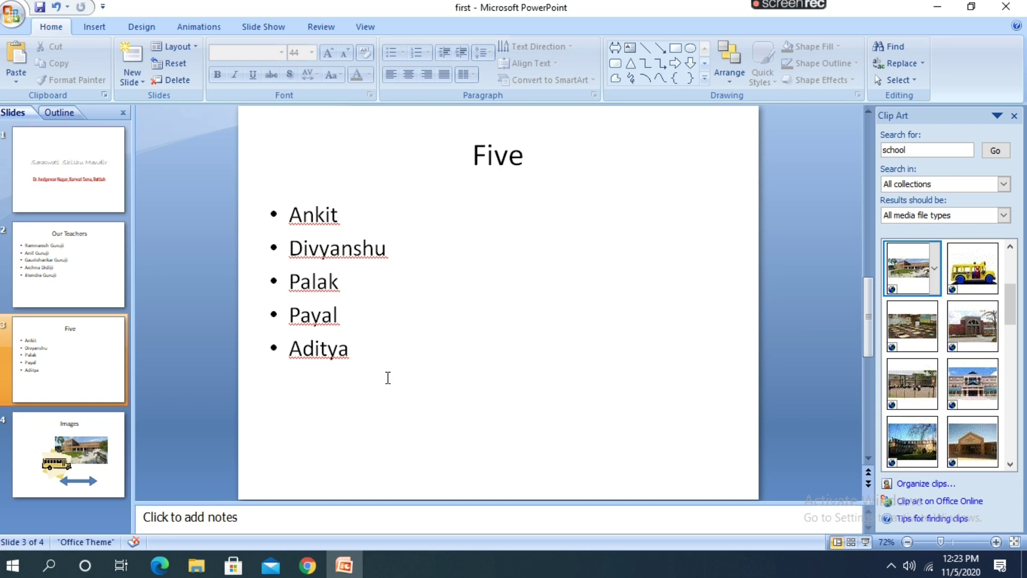
{"action": "left_click", "coordinate": [1006, 8]}
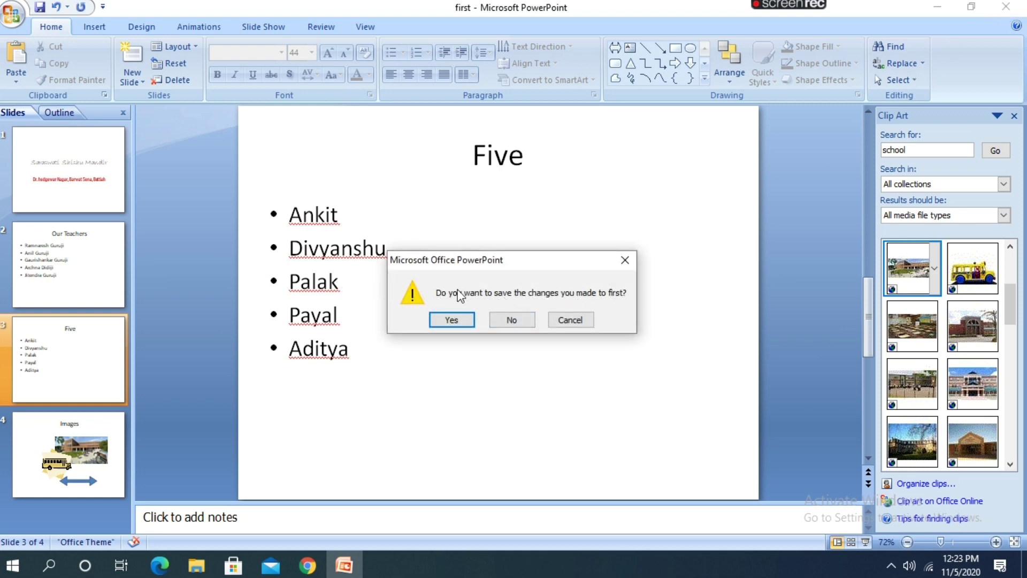
{"action": "left_click", "coordinate": [512, 323]}
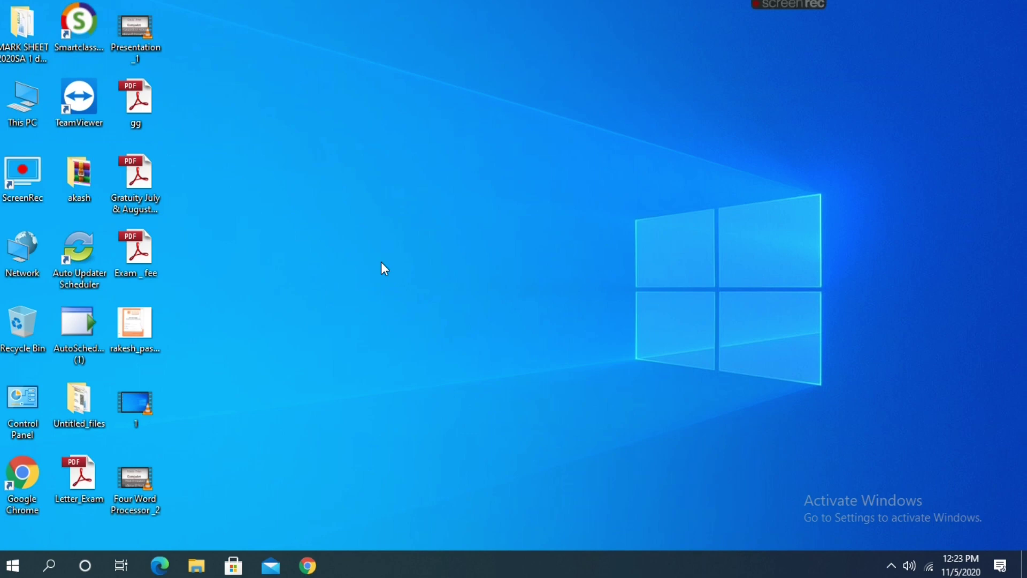
Step: Launch PowerPoint via Win+R and open 'first' from Recent Documents
{"action": "key", "text": "super+r"}
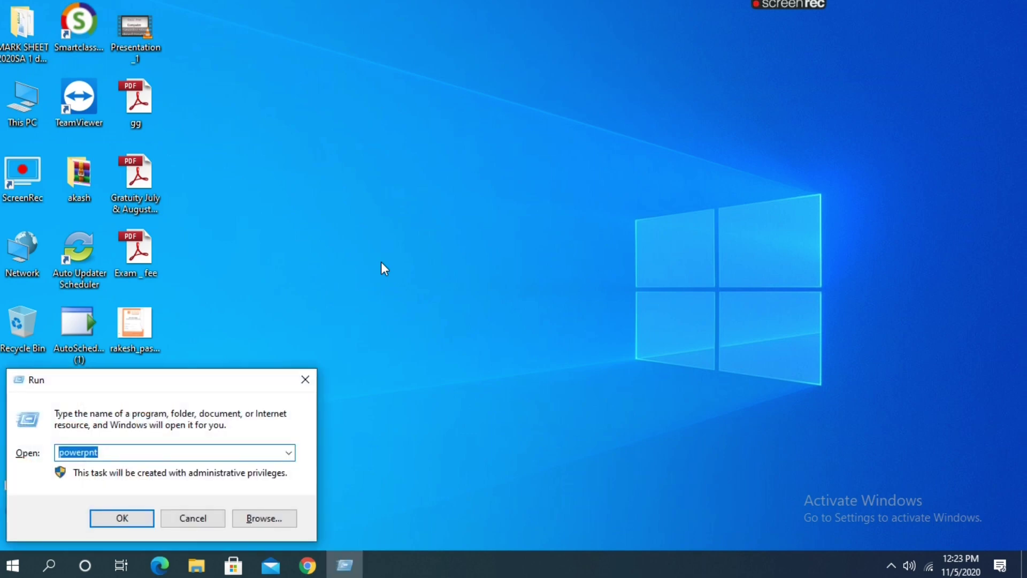
{"action": "key", "text": "Return"}
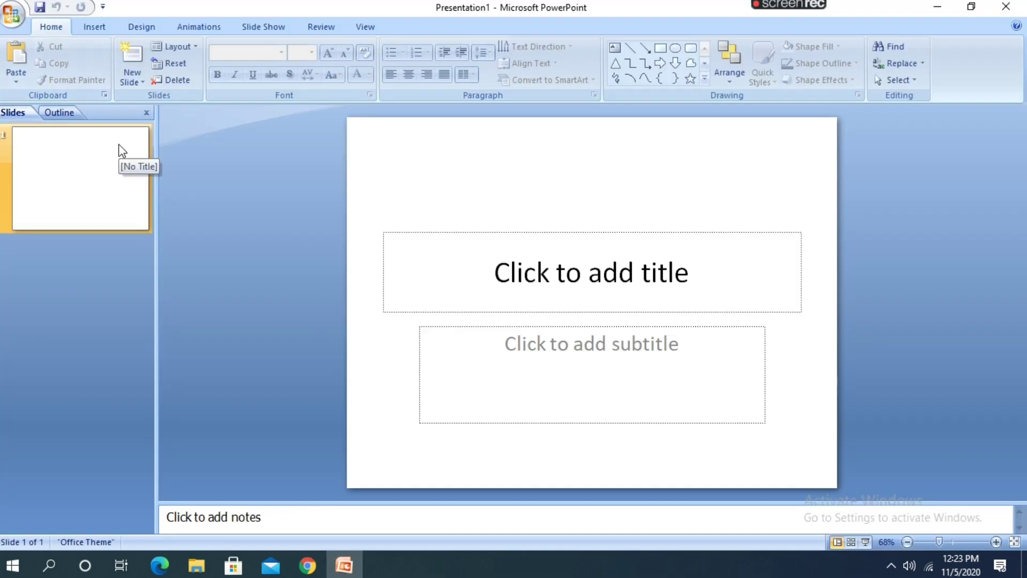
{"action": "left_click", "coordinate": [12, 13]}
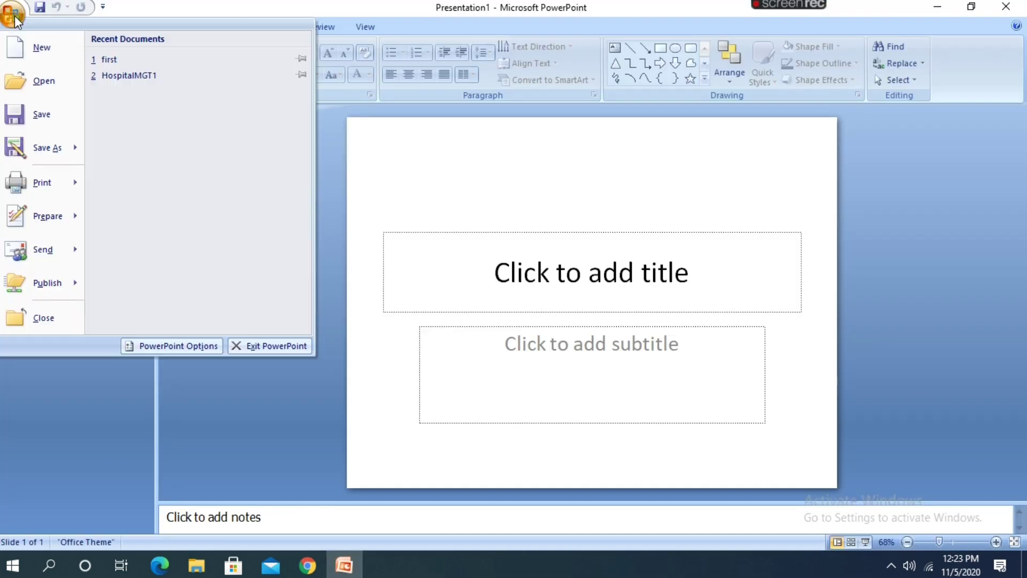
{"action": "left_click", "coordinate": [152, 66]}
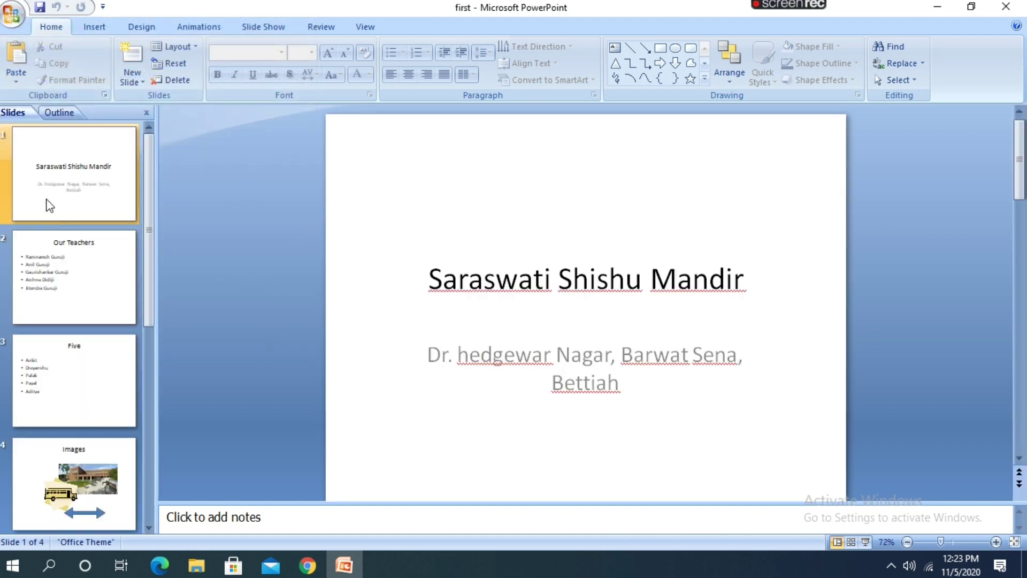
Step: Check the Our Teachers, Five and Images slides, ending on the title slide
{"action": "left_click", "coordinate": [80, 252]}
{"action": "left_click", "coordinate": [82, 169]}
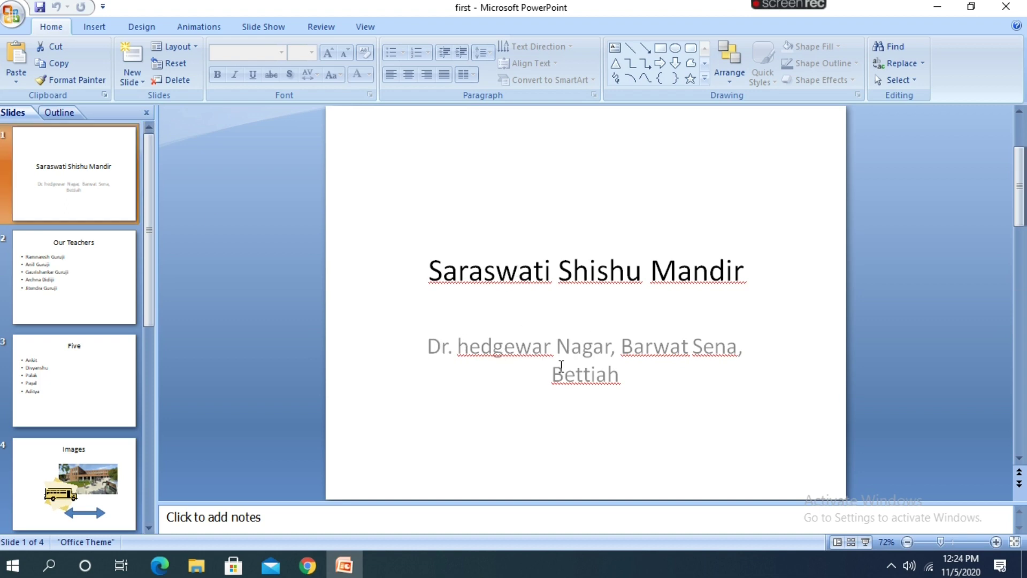
{"action": "left_click", "coordinate": [64, 369]}
{"action": "left_click", "coordinate": [87, 489]}
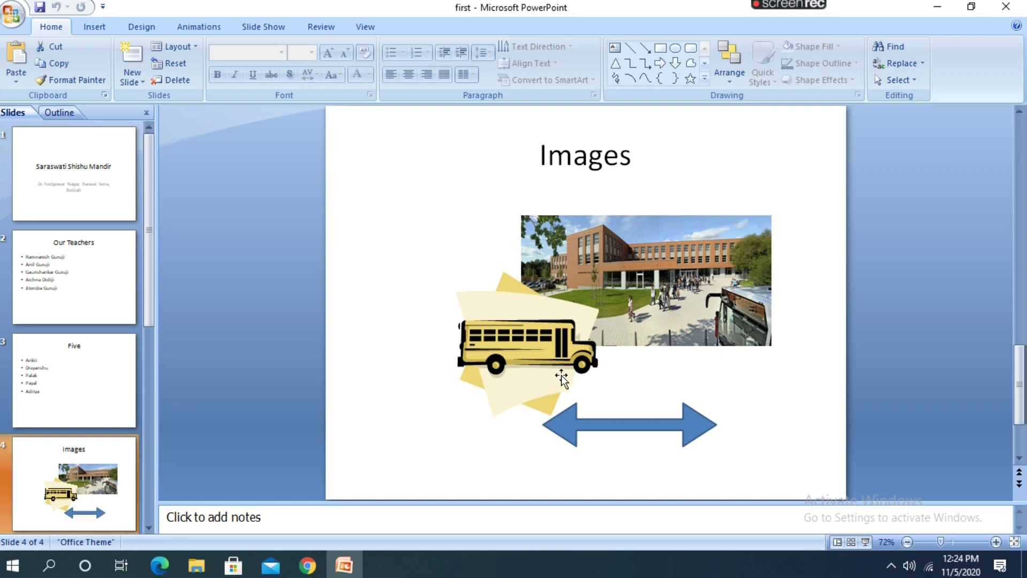
{"action": "left_click", "coordinate": [55, 190]}
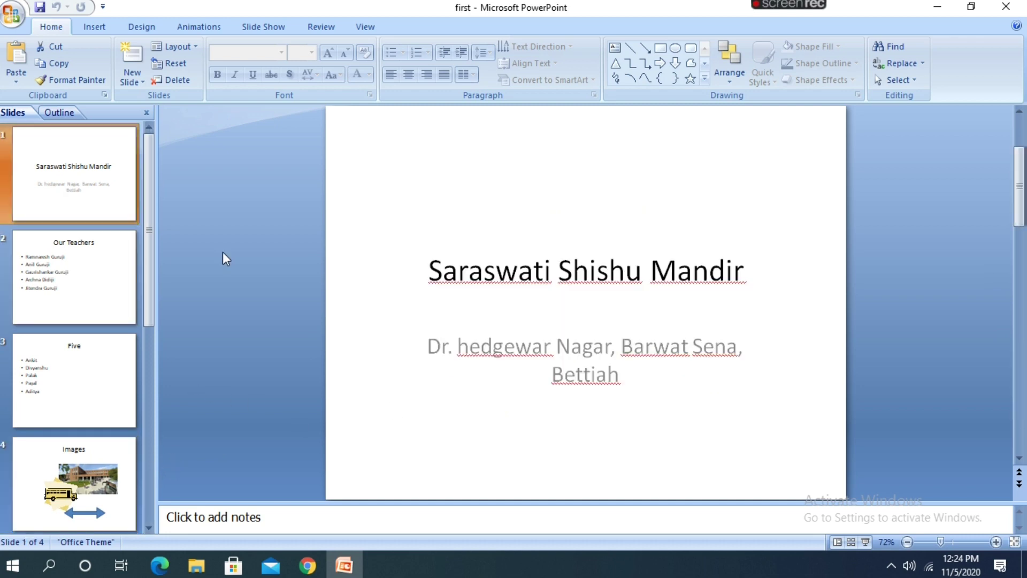